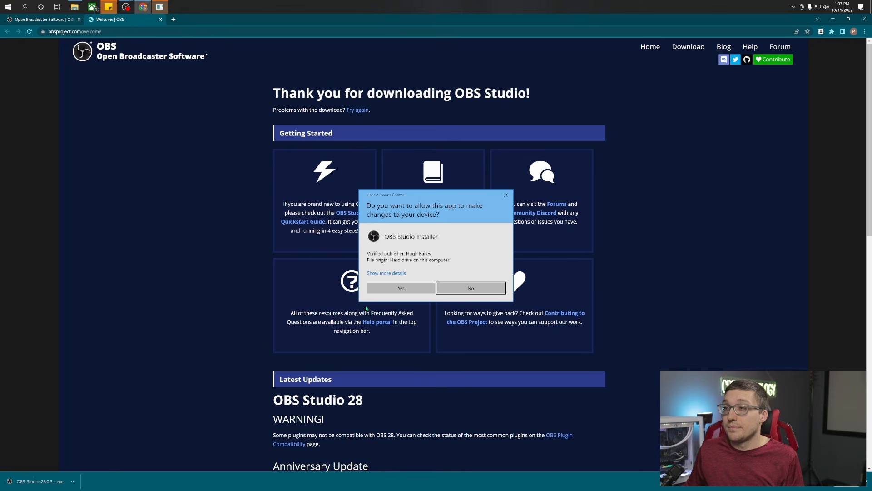
Allow the OBS Studio Installer to make changes to the device.
{"action": "left_click", "coordinate": [405, 287]}
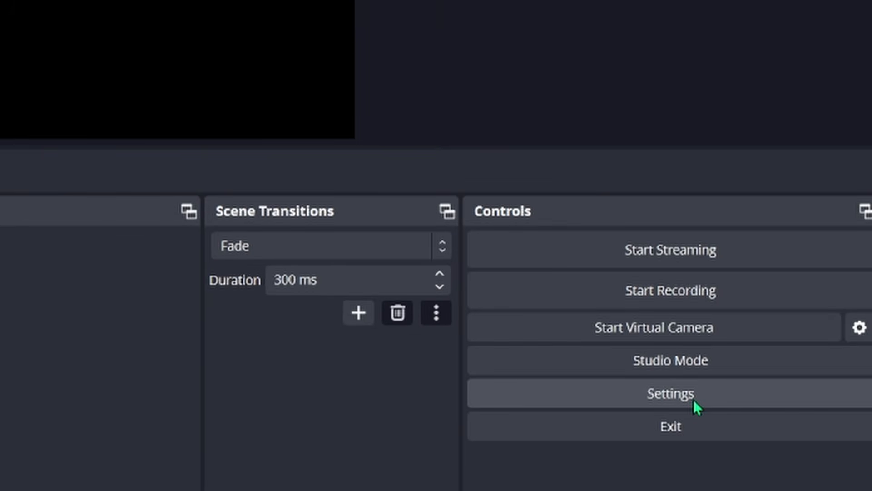
Review the available base canvas resolutions, output resolutions and common FPS values in the video settings.
{"action": "left_click", "coordinate": [694, 401]}
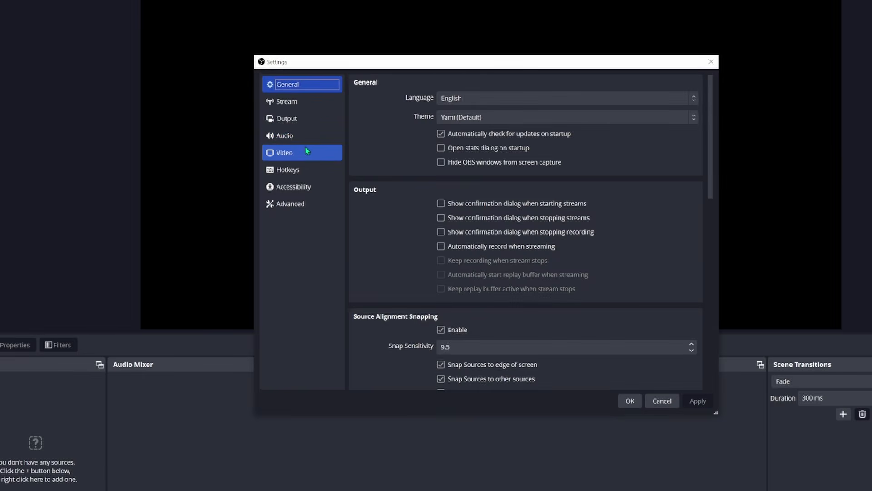
{"action": "left_click", "coordinate": [299, 154]}
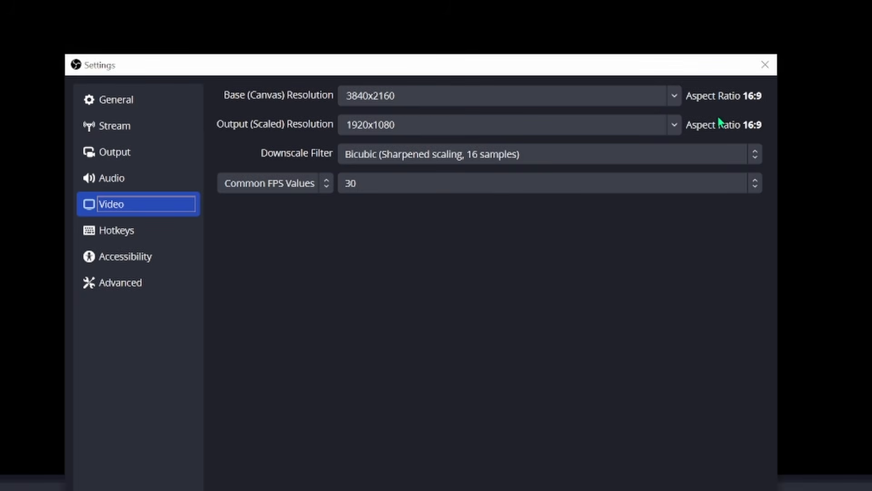
{"action": "left_click", "coordinate": [672, 98]}
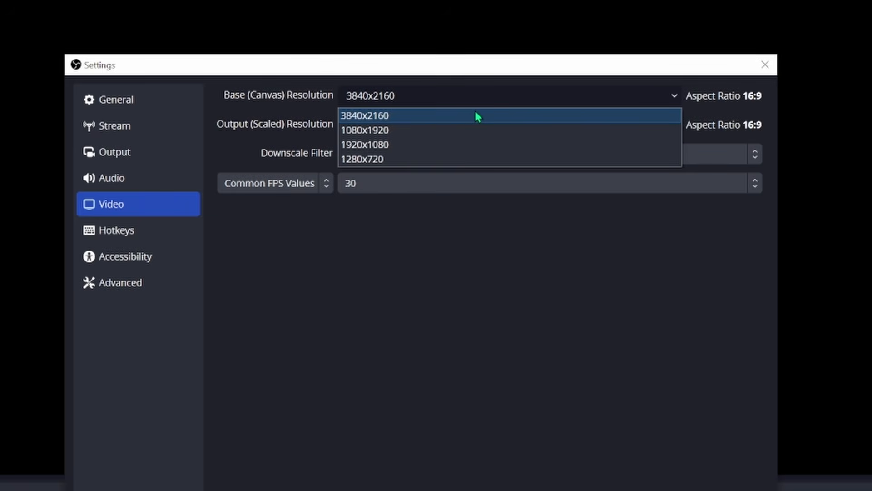
{"action": "left_click", "coordinate": [313, 106]}
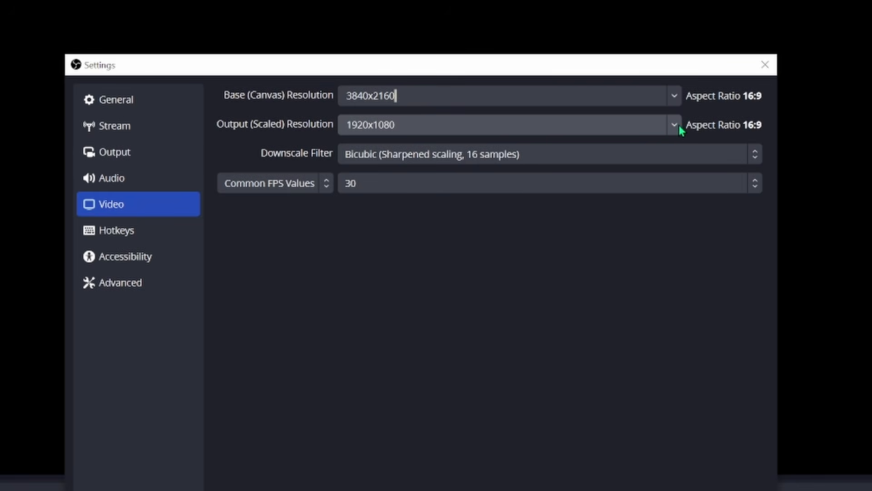
{"action": "left_click", "coordinate": [674, 126]}
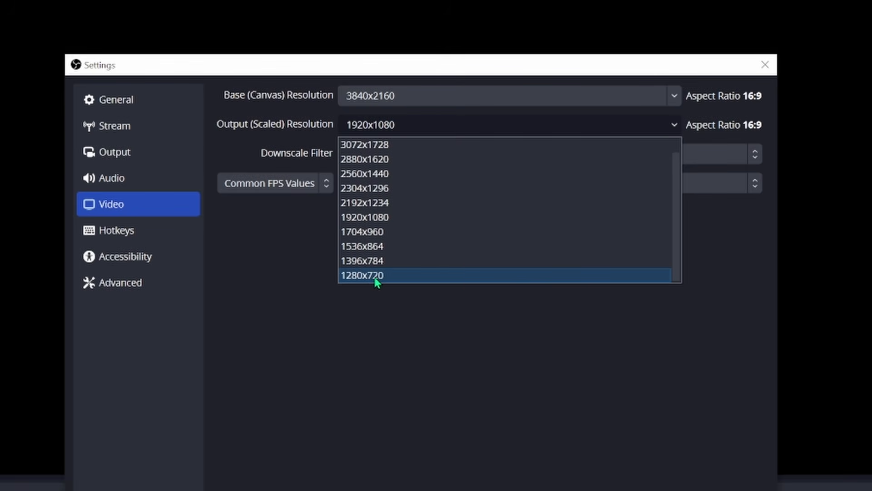
{"action": "left_click", "coordinate": [397, 311]}
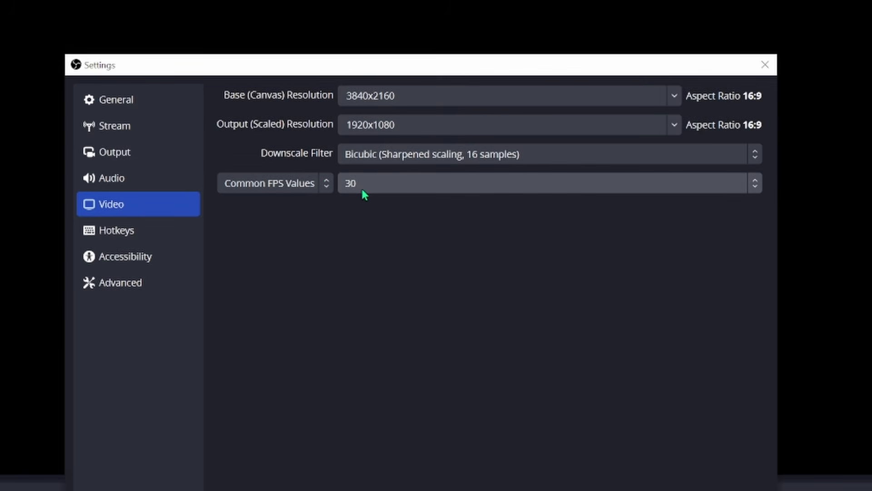
{"action": "left_click", "coordinate": [393, 184]}
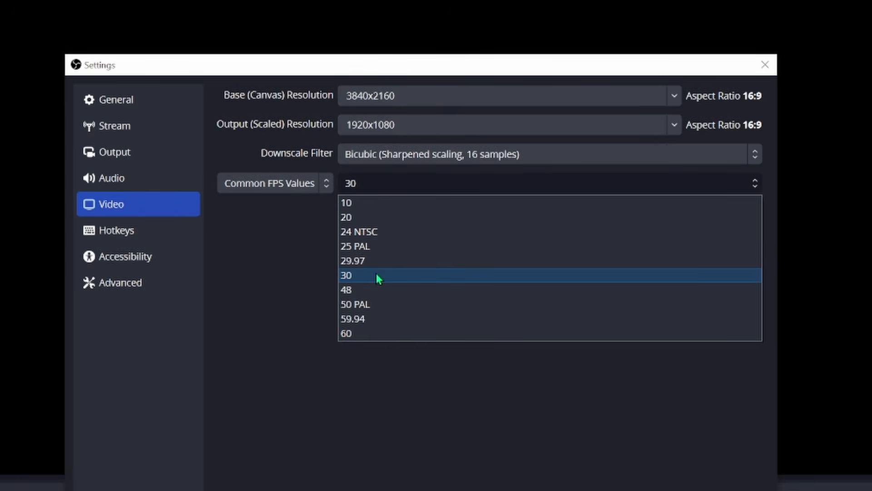
{"action": "left_click", "coordinate": [272, 252]}
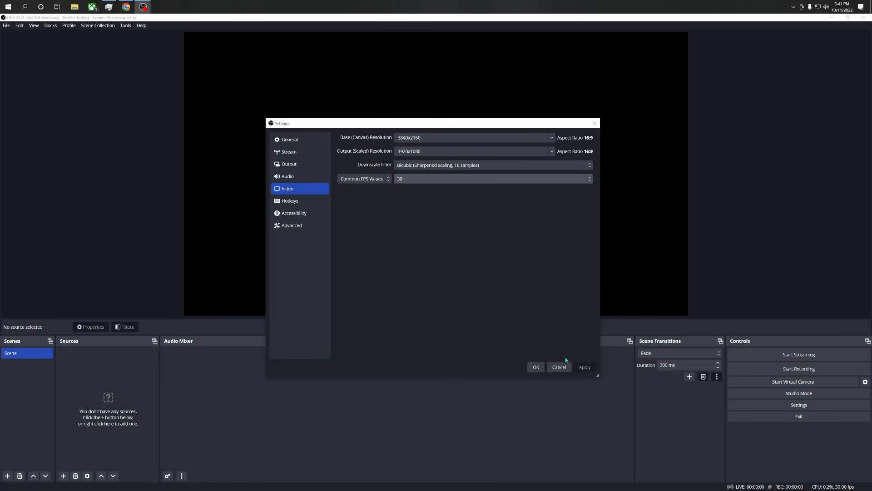
{"action": "left_click", "coordinate": [535, 367]}
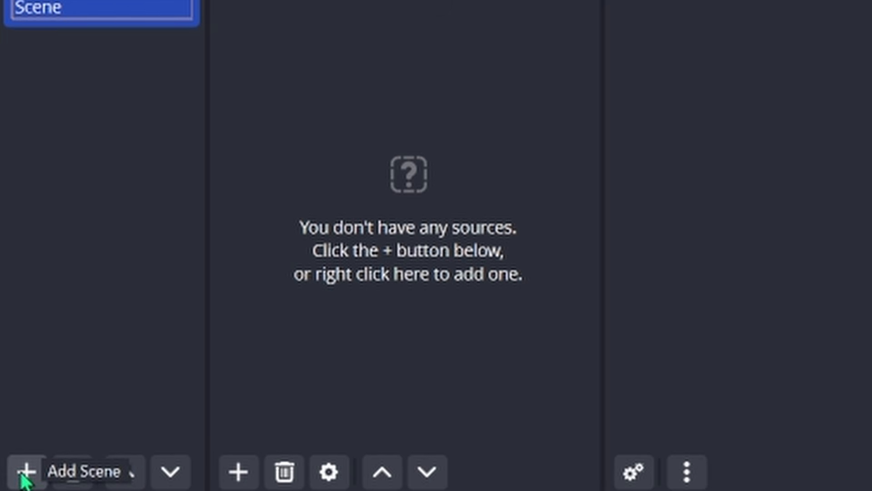
Add a new scene named "Game/Screen Record".
{"action": "left_click", "coordinate": [26, 472]}
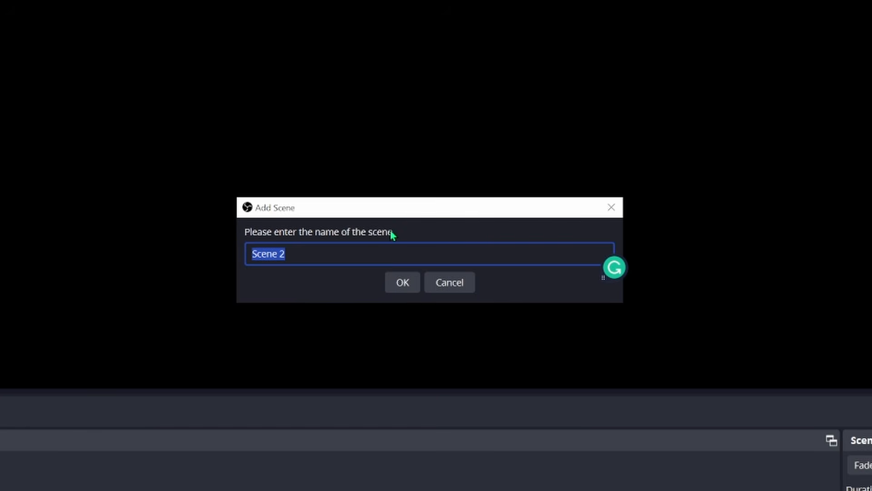
{"action": "key", "text": "BackSpace"}
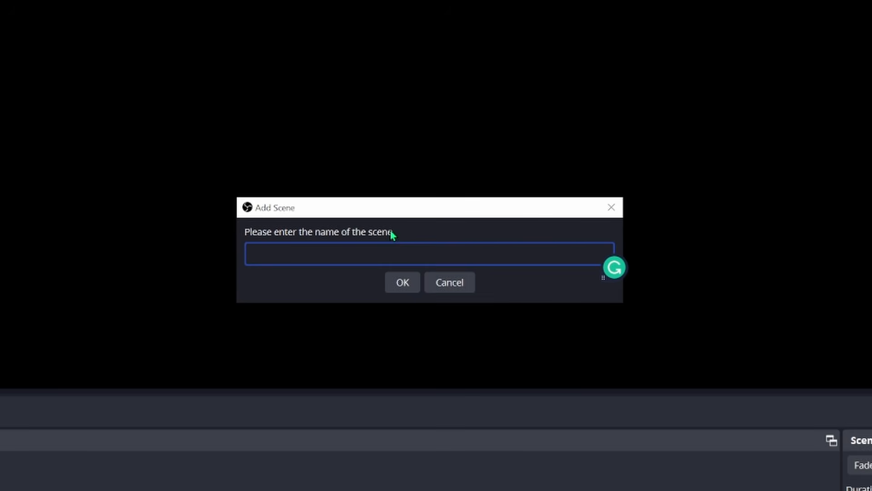
{"action": "type", "text": "Game/Screen Reco"}
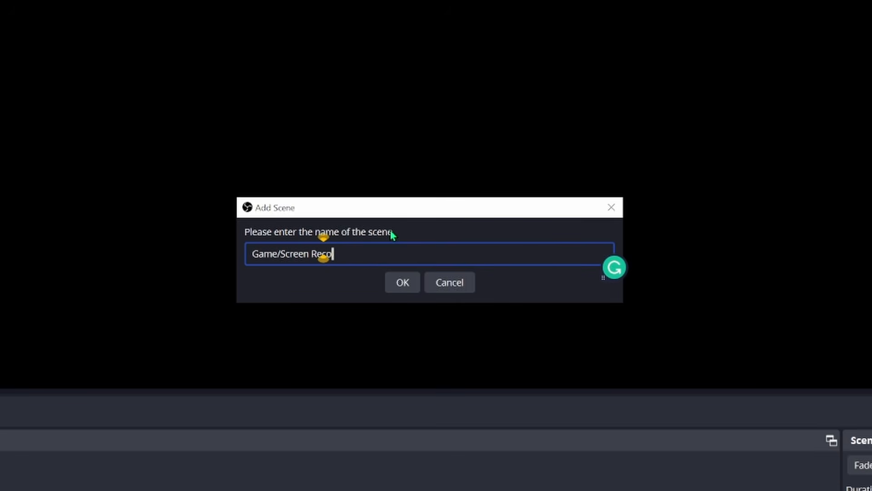
{"action": "type", "text": "rd"}
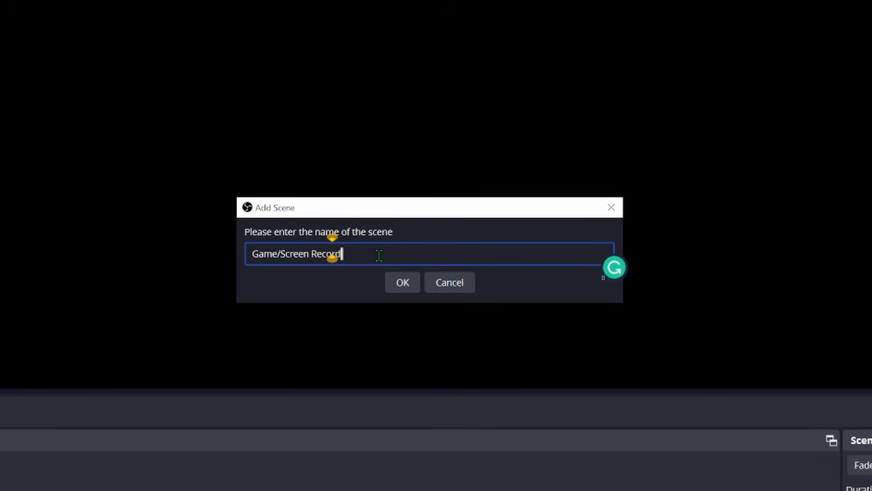
{"action": "left_click", "coordinate": [418, 286]}
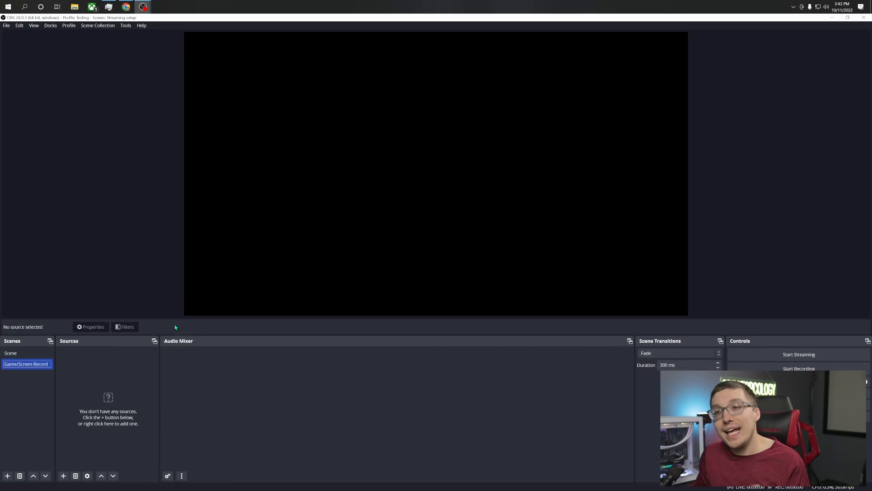
{"action": "left_click", "coordinate": [113, 357]}
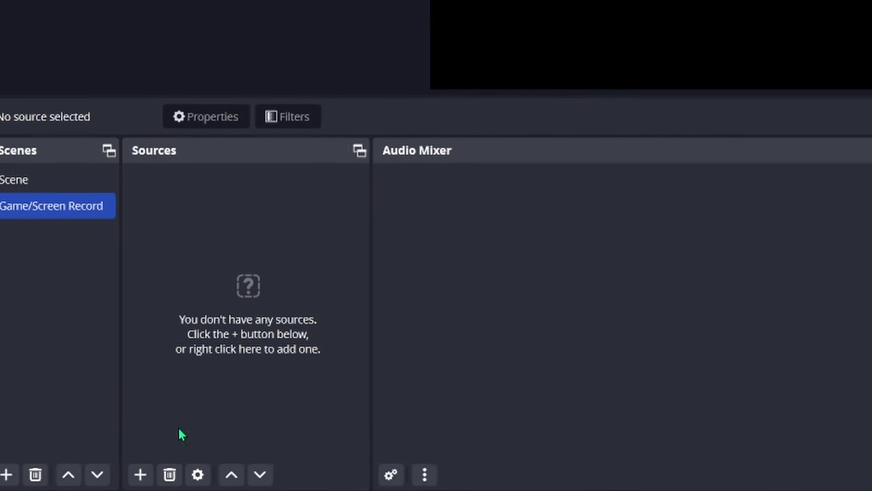
{"action": "right_click", "coordinate": [169, 219]}
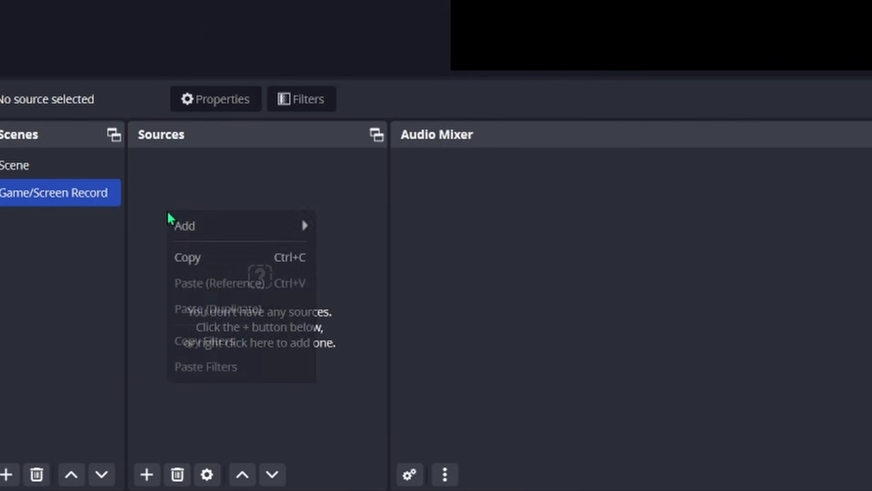
{"action": "left_click", "coordinate": [191, 175]}
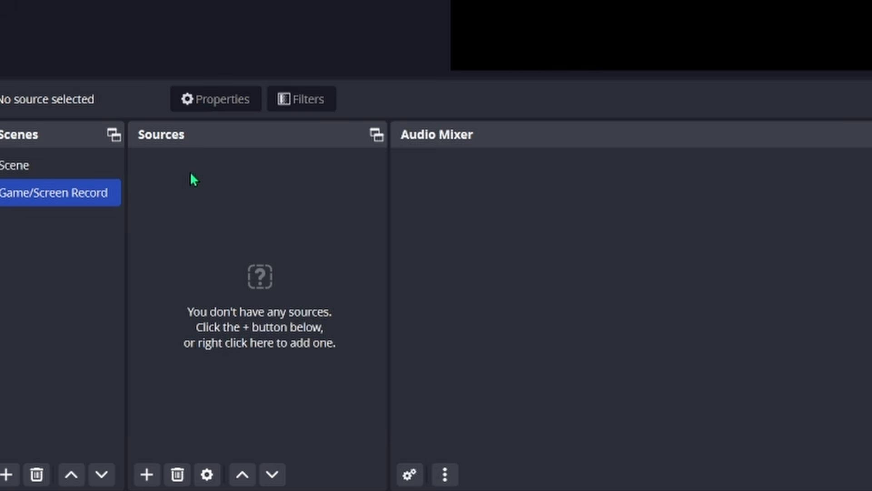
Add a Display Capture source with its default name that captures Display 1: 3840x2160, the primary monitor.
{"action": "left_click", "coordinate": [146, 474]}
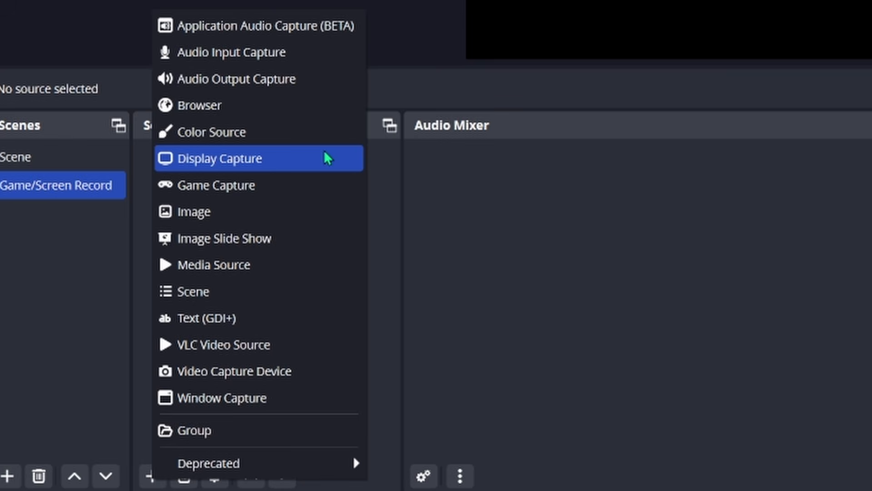
{"action": "left_click", "coordinate": [258, 158]}
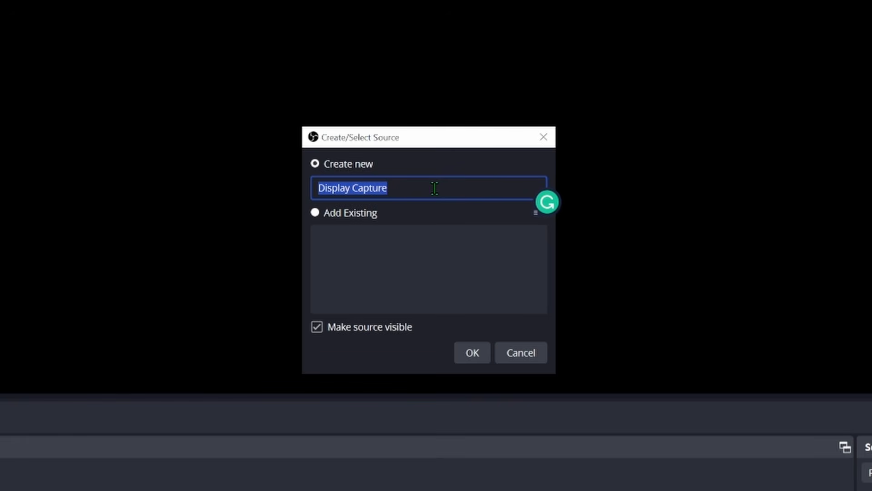
{"action": "left_click", "coordinate": [473, 352]}
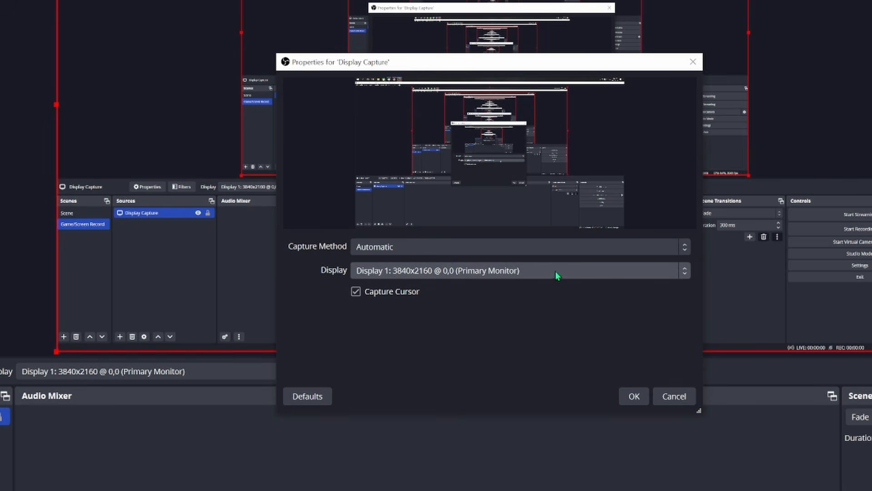
{"action": "left_click", "coordinate": [597, 270]}
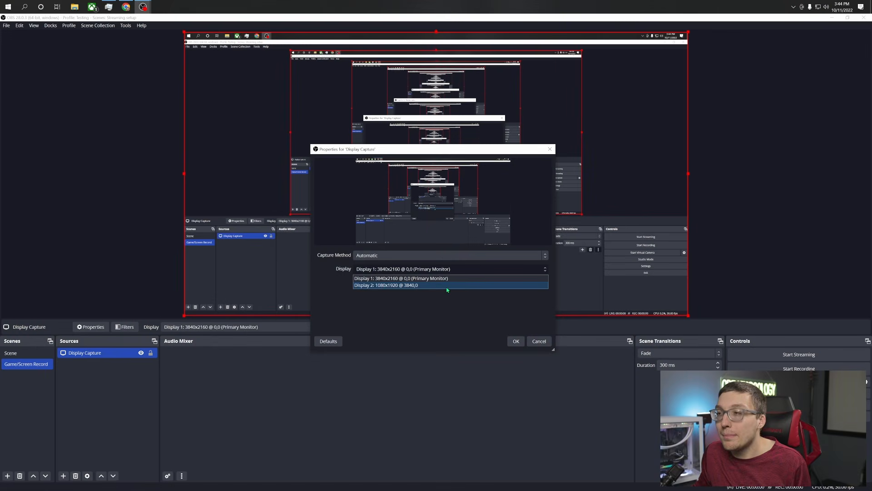
{"action": "left_click", "coordinate": [446, 279]}
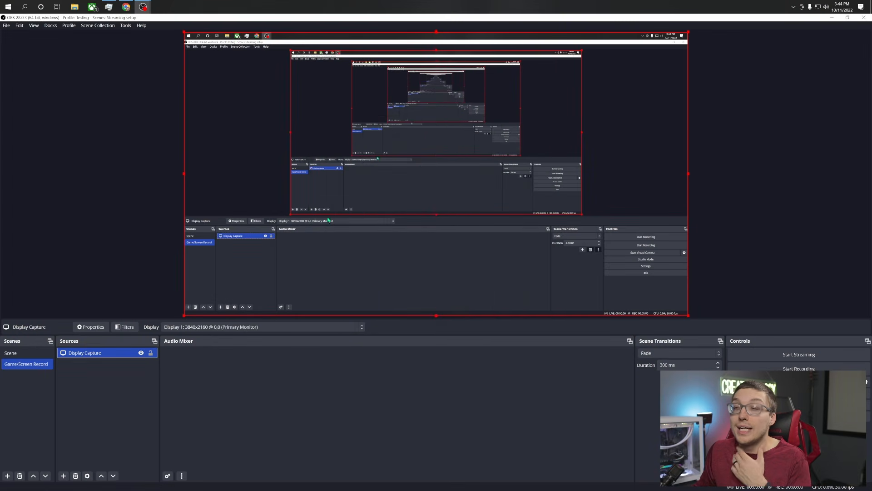
Move the display capture partly off the canvas, about 1657 px from the canvas's right edge and 818 px from its bottom edge.
{"action": "right_click", "coordinate": [302, 231]}
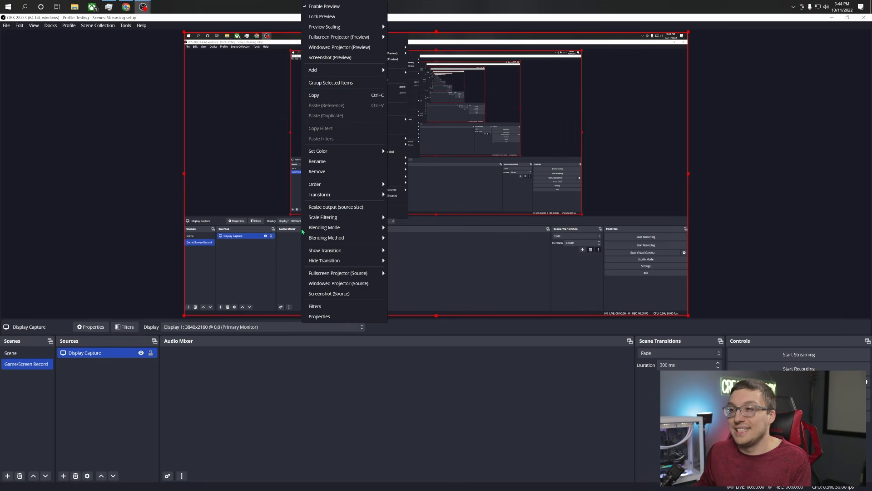
{"action": "left_click", "coordinate": [285, 224]}
{"action": "left_click_drag", "start_coordinate": [311, 217], "coordinate": [240, 206]}
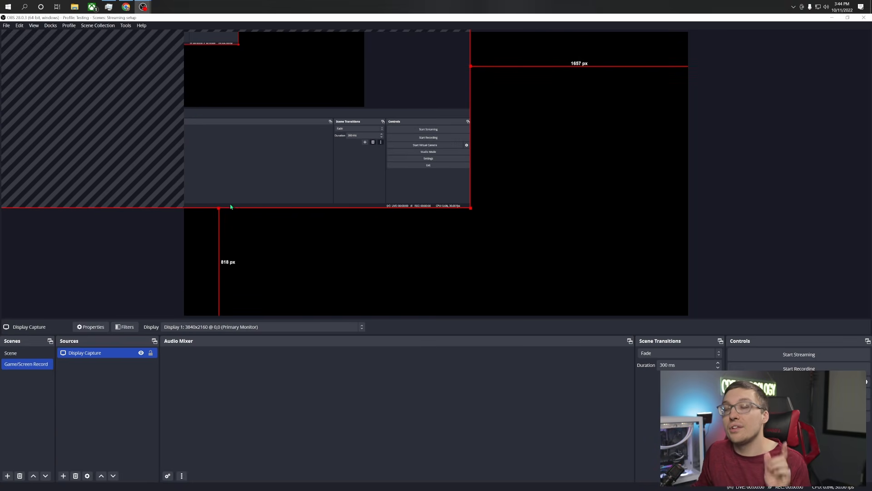
Fit the display capture to the screen with a transform.
{"action": "right_click", "coordinate": [302, 190]}
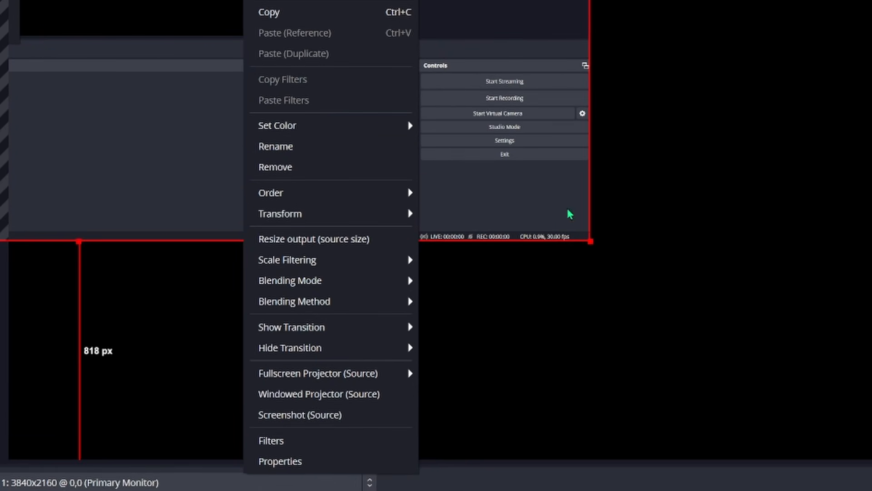
{"action": "mouse_move", "coordinate": [328, 212]}
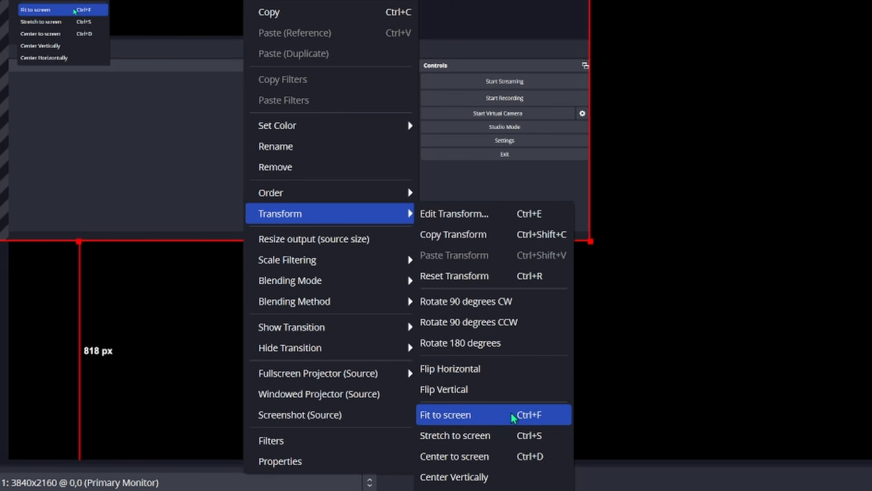
{"action": "left_click", "coordinate": [512, 414]}
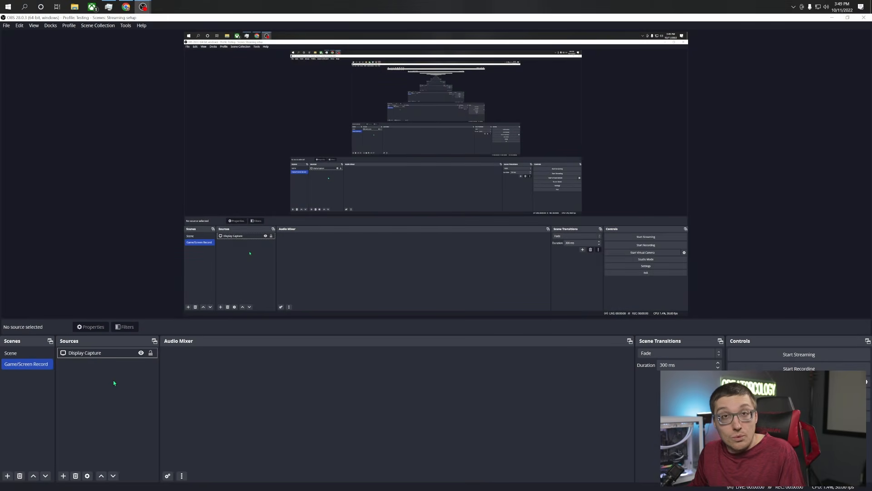
Add a Video Capture Device source named "Avermedia 4K" to the Game/Screen Record scene.
{"action": "right_click", "coordinate": [86, 406]}
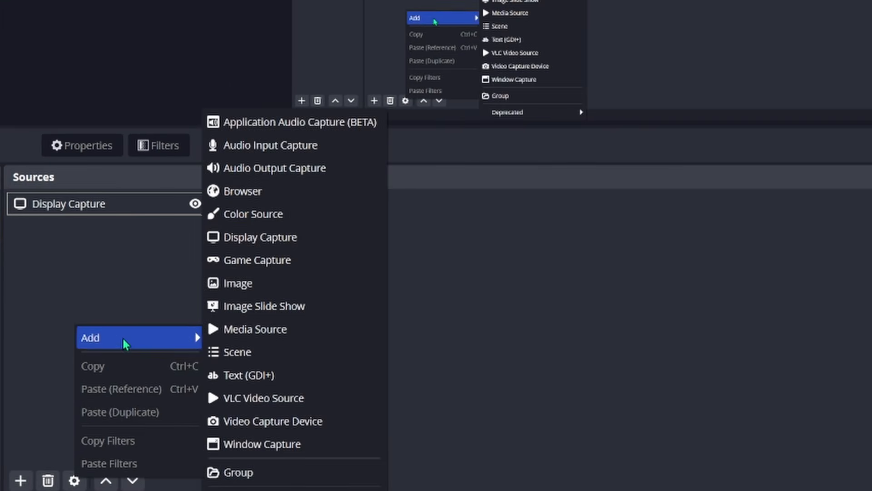
{"action": "left_click", "coordinate": [62, 421]}
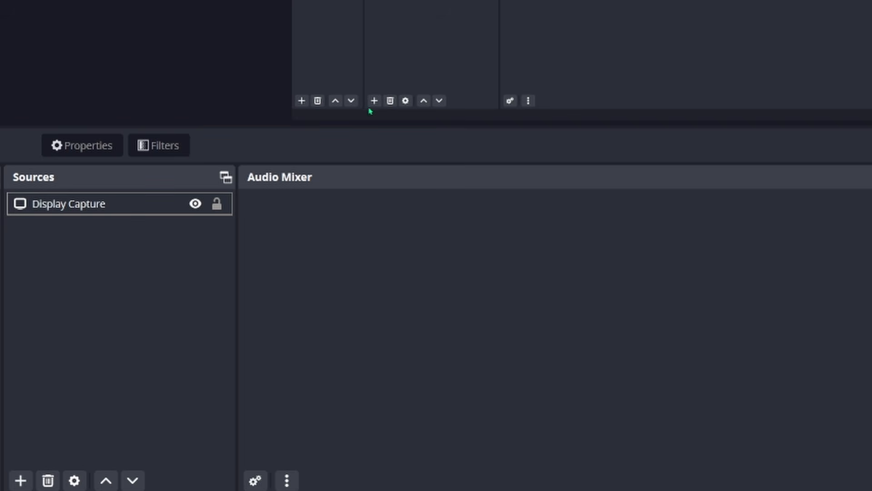
{"action": "left_click", "coordinate": [21, 481]}
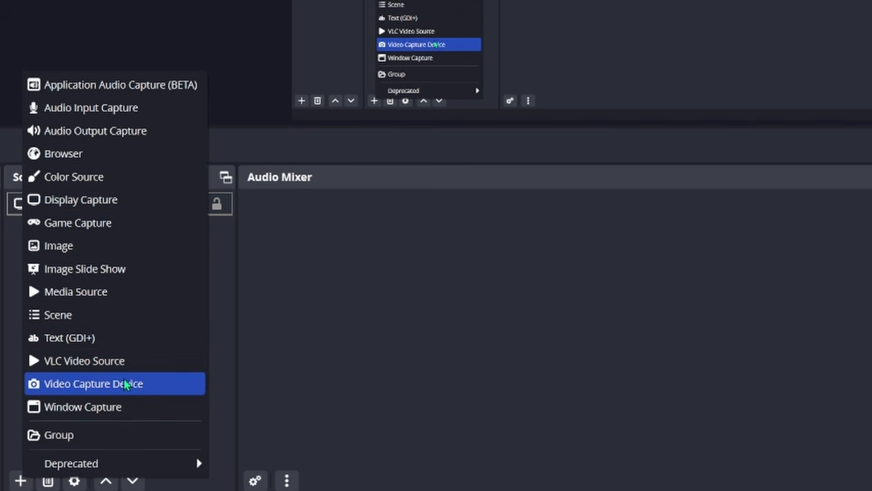
{"action": "left_click", "coordinate": [93, 384]}
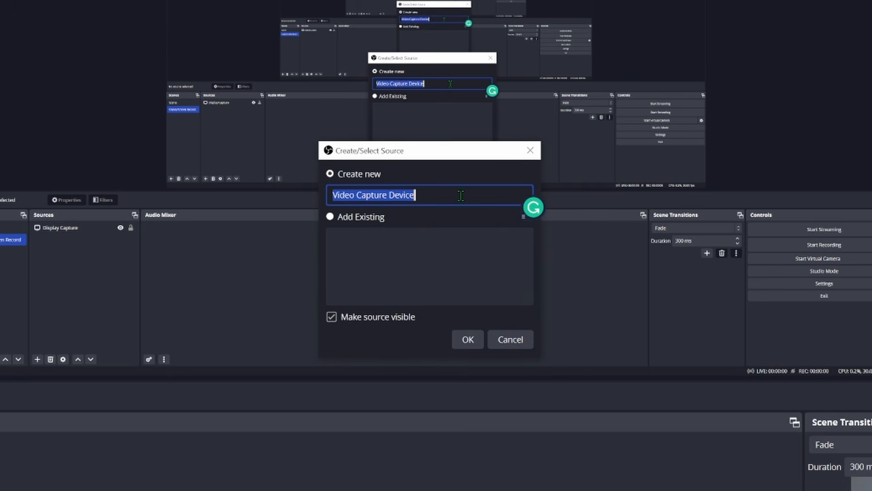
{"action": "key", "text": "BackSpace"}
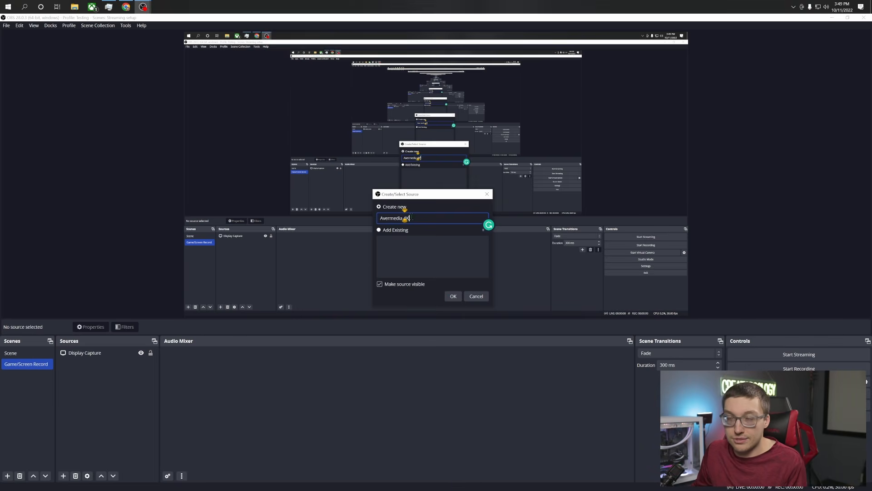
{"action": "left_click", "coordinate": [453, 296]}
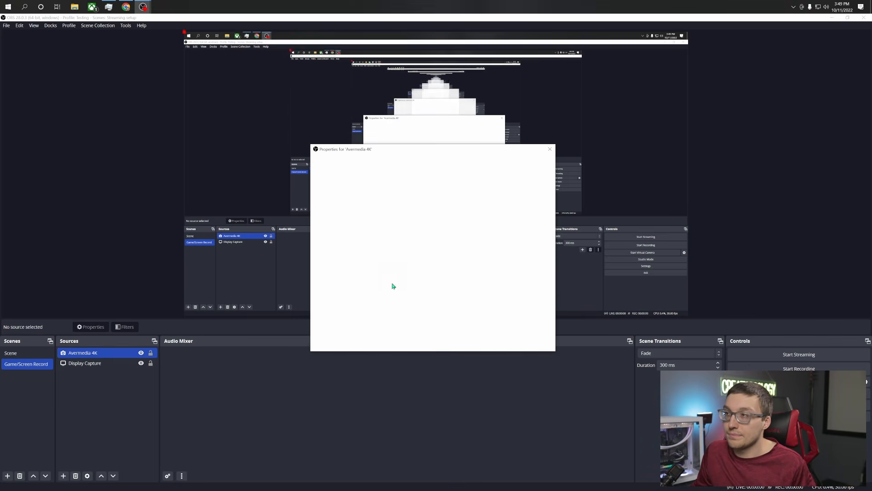
Set the Avermedia 4K source's device to AVerMedia HD Capture GC573 1, look through its remaining settings and accept the properties.
{"action": "left_click", "coordinate": [577, 269]}
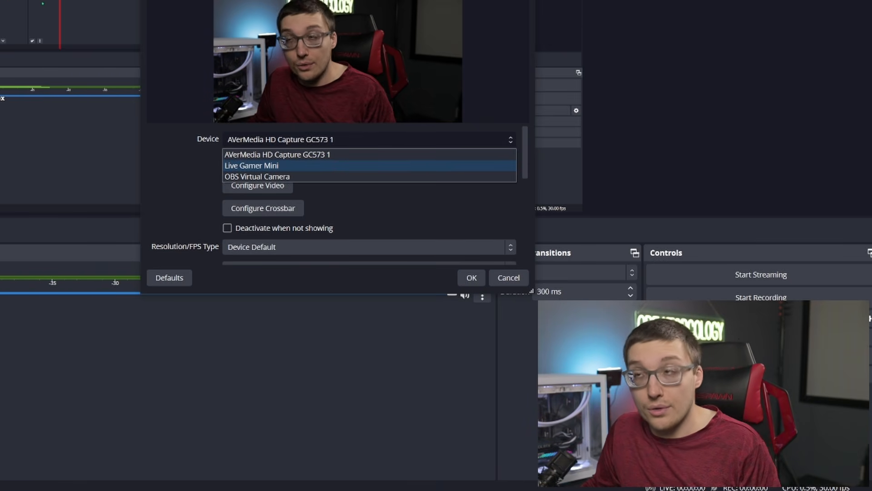
{"action": "left_click", "coordinate": [373, 156]}
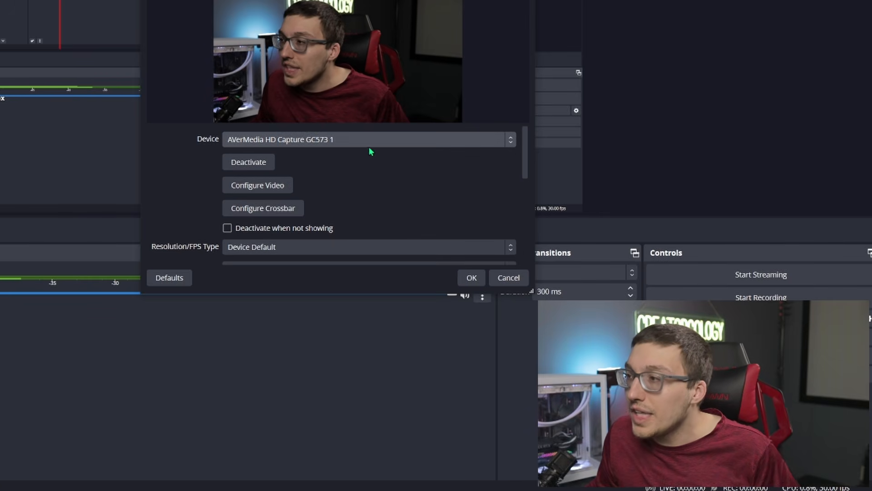
{"action": "scroll", "coordinate": [405, 189], "scroll_direction": "down", "scroll_amount": 10}
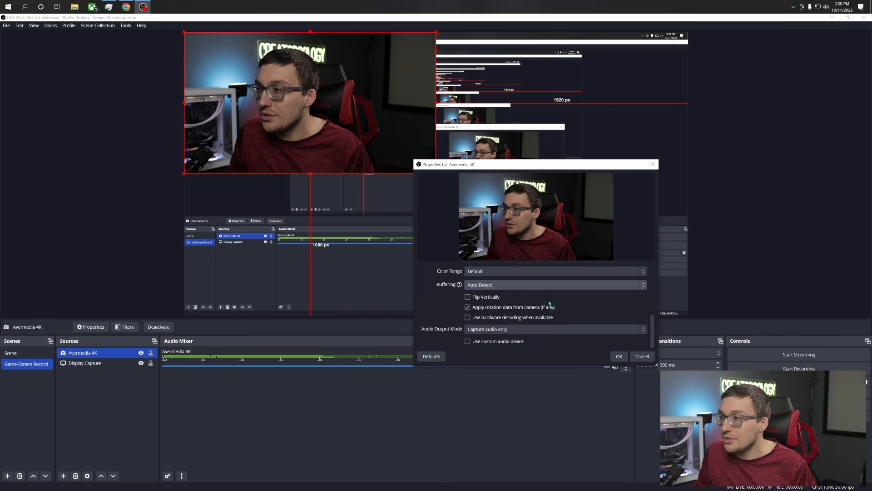
{"action": "scroll", "coordinate": [550, 303], "scroll_direction": "down", "scroll_amount": 3}
{"action": "left_click", "coordinate": [619, 356]}
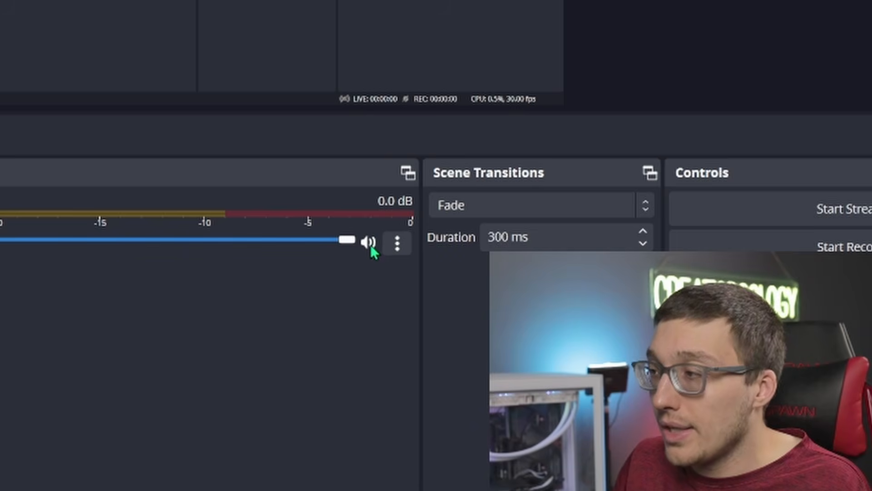
Mute the Avermedia 4K audio and hide it from the audio mixer.
{"action": "left_click", "coordinate": [616, 367]}
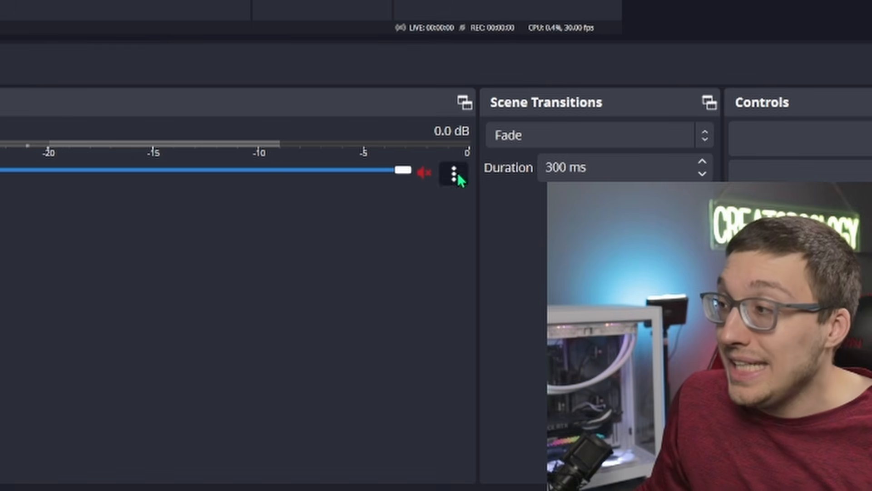
{"action": "left_click", "coordinate": [626, 367]}
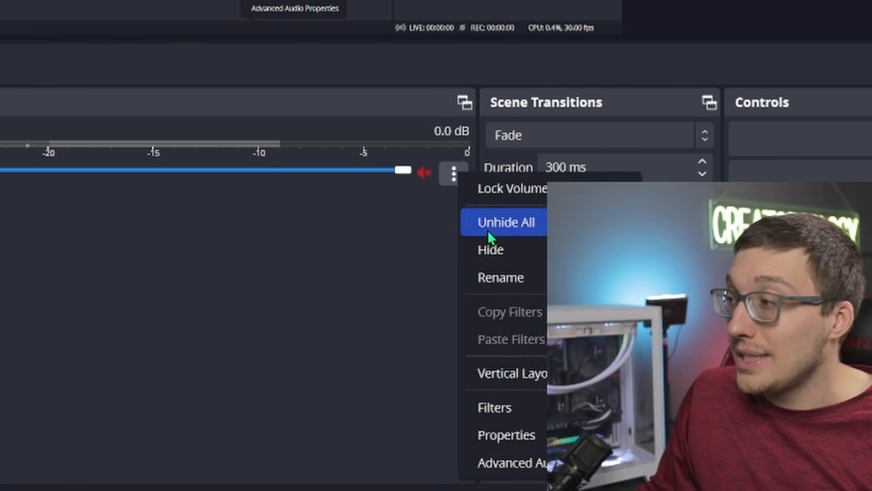
{"action": "left_click", "coordinate": [495, 249]}
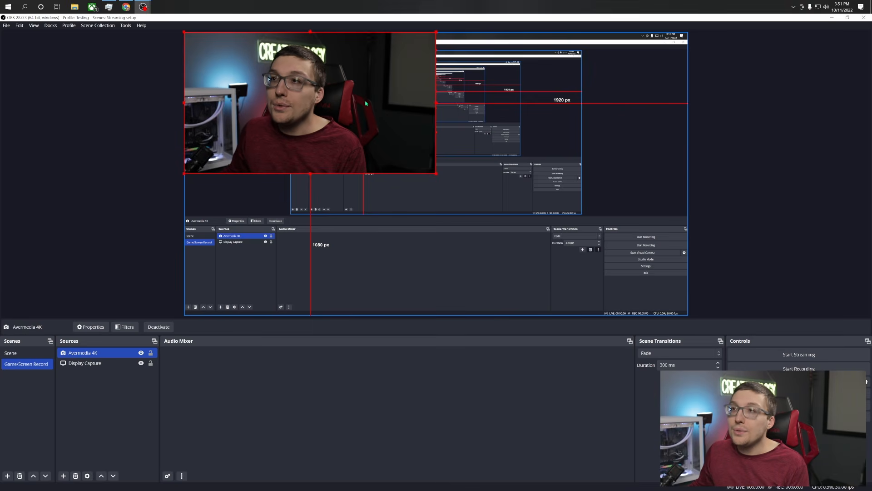
Move the Avermedia 4K camera to the canvas's lower-right corner and shrink it, about 3141 px from the left and 1767 px from the top.
{"action": "left_click_drag", "start_coordinate": [353, 83], "coordinate": [619, 242]}
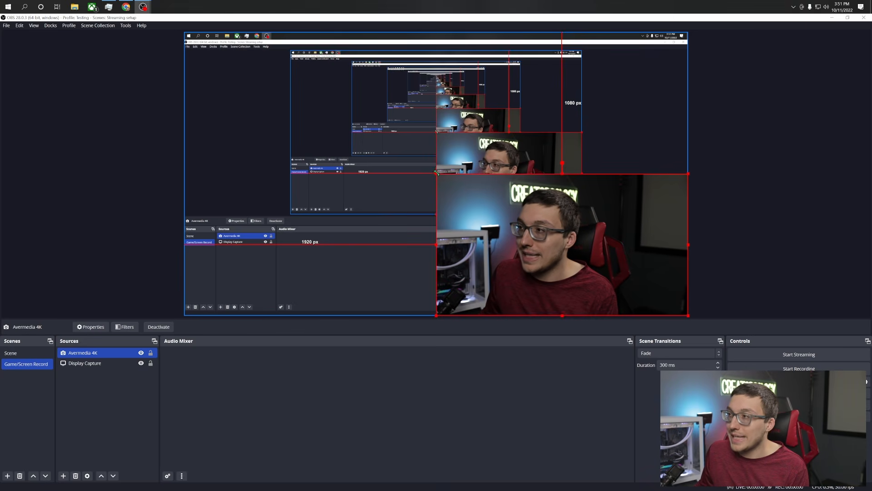
{"action": "left_click_drag", "start_coordinate": [437, 174], "coordinate": [615, 264]}
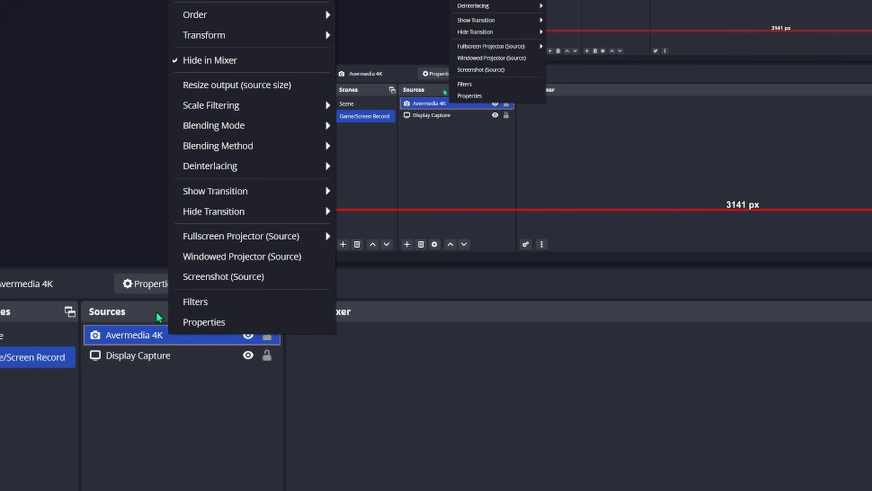
Add a Color Correction effect filter with its default name to the Avermedia 4K source, and hide the source in the scene.
{"action": "left_click", "coordinate": [224, 302]}
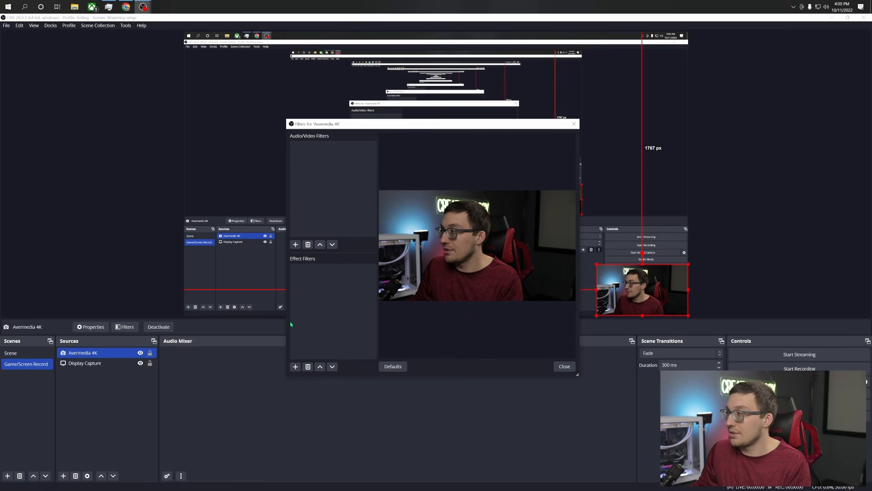
{"action": "left_click", "coordinate": [295, 367]}
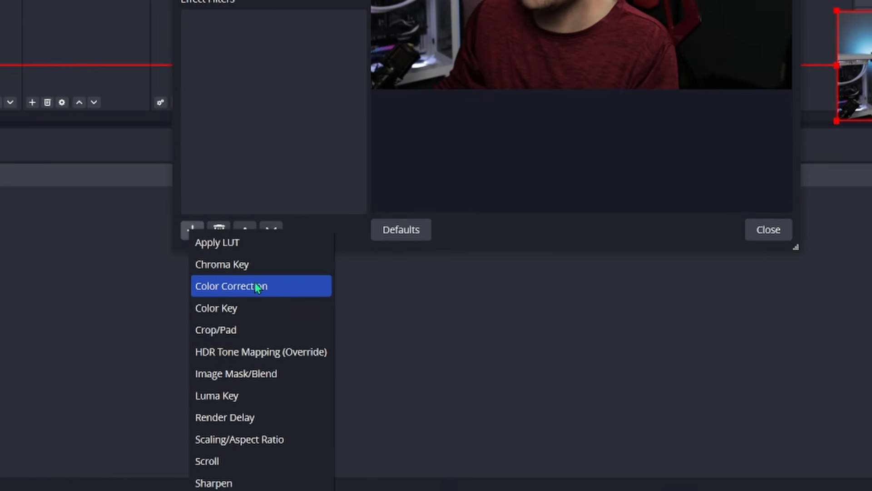
{"action": "left_click", "coordinate": [258, 287]}
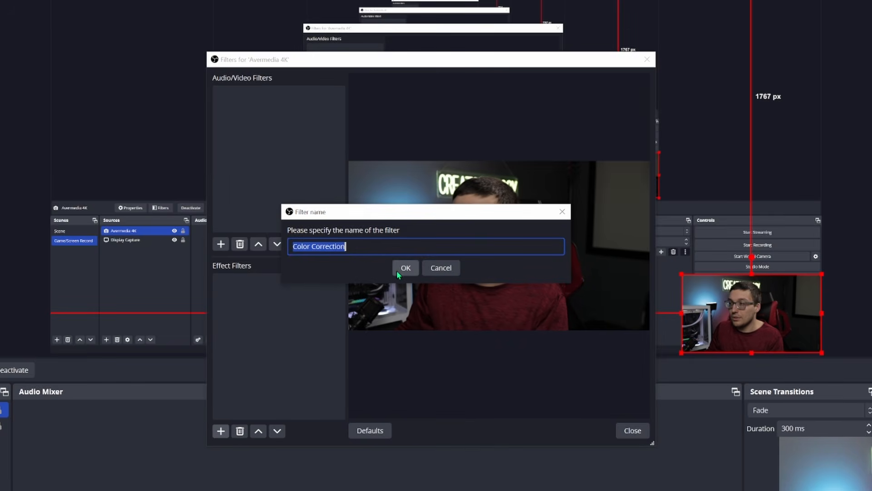
{"action": "left_click", "coordinate": [400, 269]}
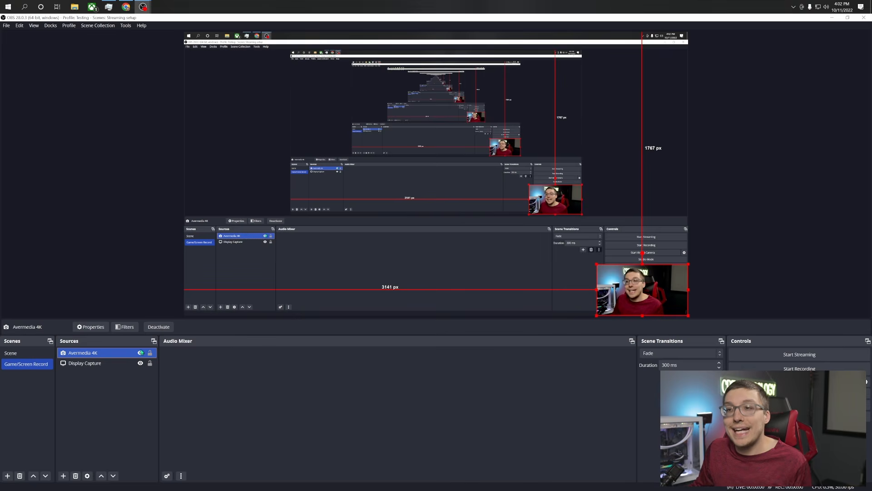
{"action": "left_click", "coordinate": [141, 353]}
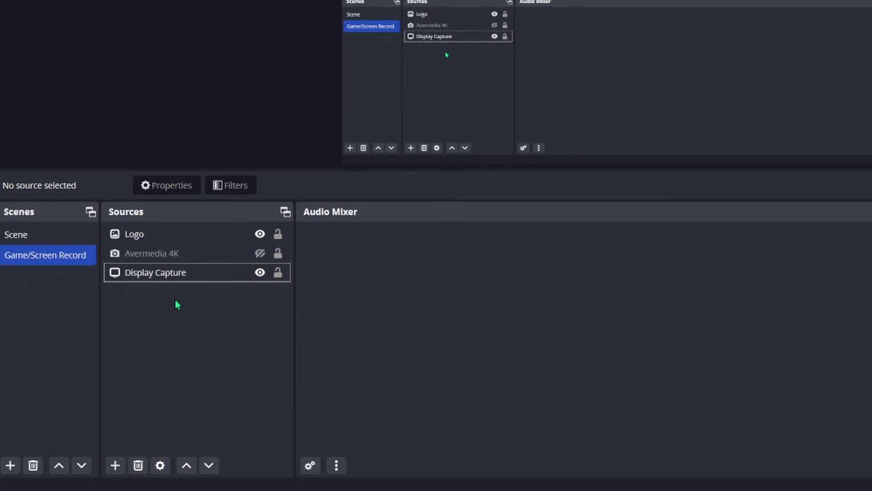
Add a Browser source named "Chatbox" to the Game/Screen Record scene and look through its URL, size and custom CSS settings.
{"action": "right_click", "coordinate": [176, 303]}
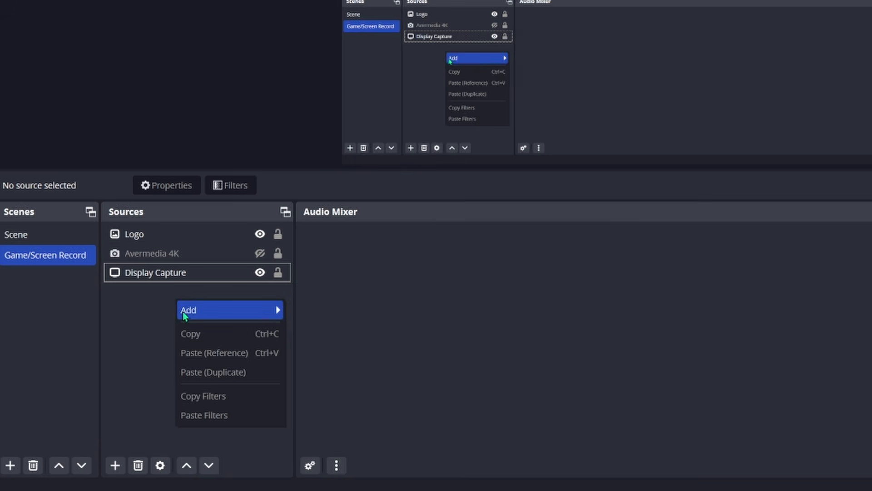
{"action": "mouse_move", "coordinate": [197, 311]}
{"action": "left_click", "coordinate": [342, 226]}
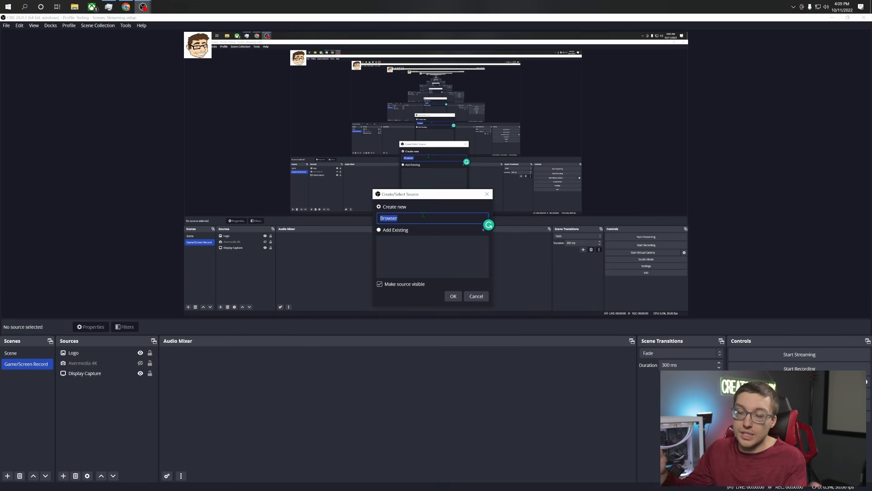
{"action": "key", "text": "BackSpace"}
{"action": "type", "text": "Chatbox"}
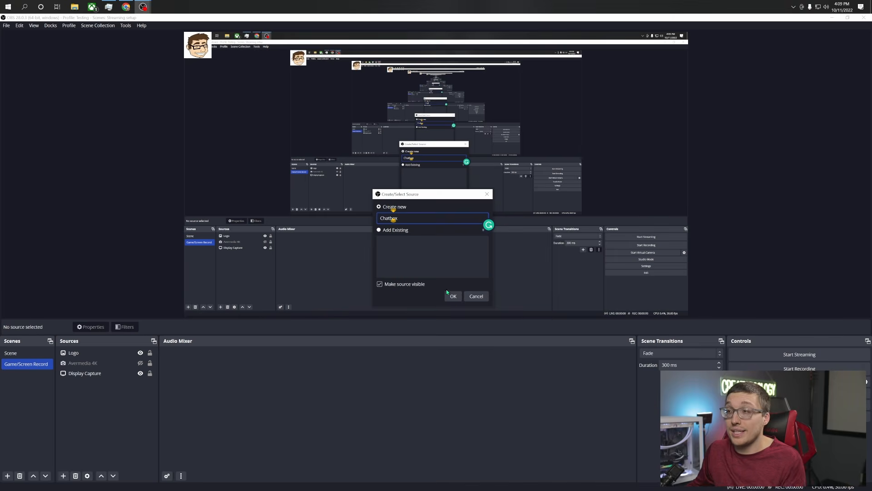
{"action": "left_click", "coordinate": [458, 299]}
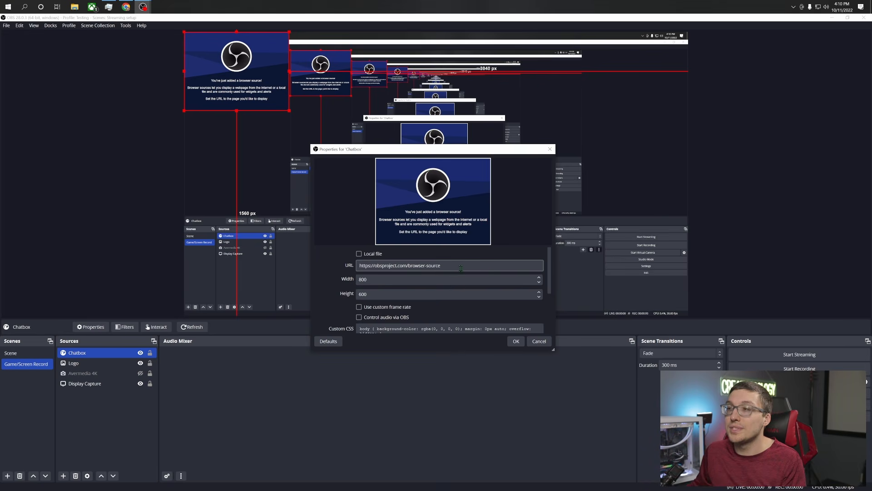
{"action": "left_click_drag", "start_coordinate": [462, 268], "coordinate": [390, 260]}
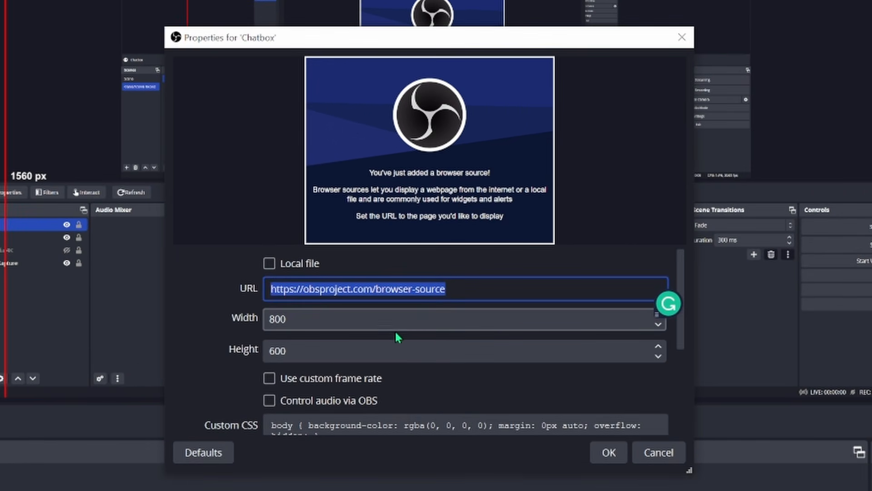
{"action": "scroll", "coordinate": [460, 343], "scroll_direction": "down", "scroll_amount": 5}
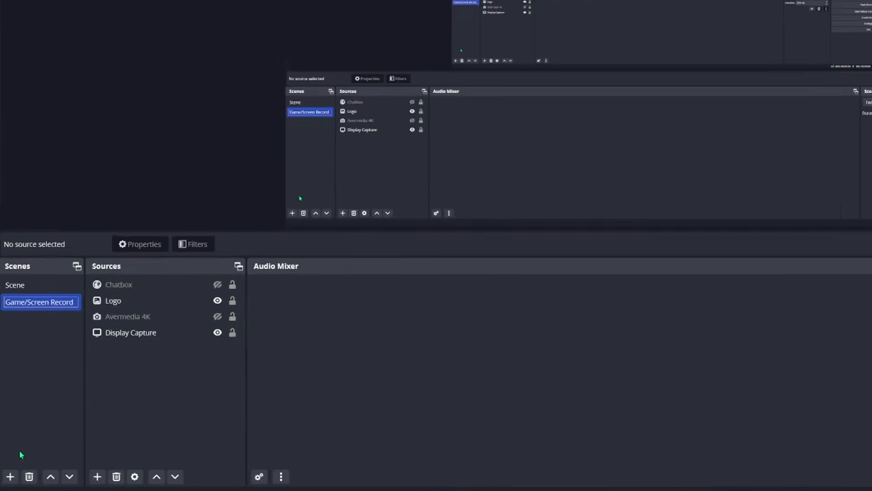
Create a new scene named "Just Chatting".
{"action": "left_click", "coordinate": [15, 477]}
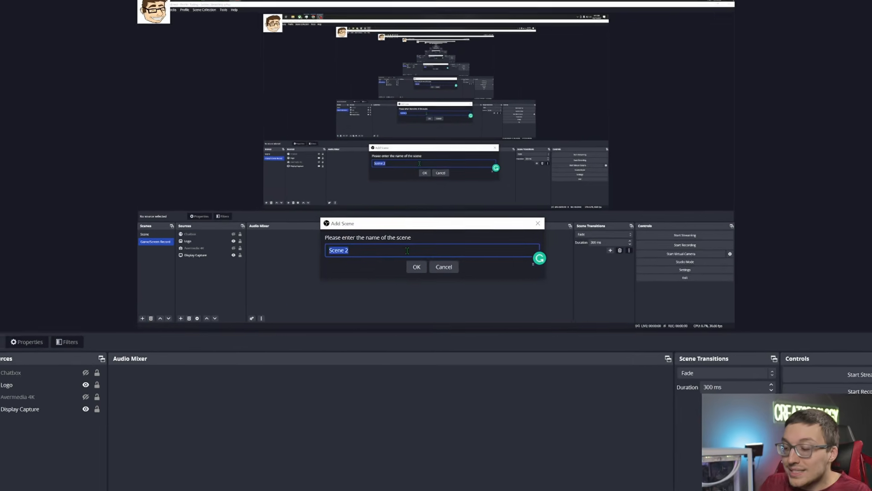
{"action": "key", "text": "BackSpace"}
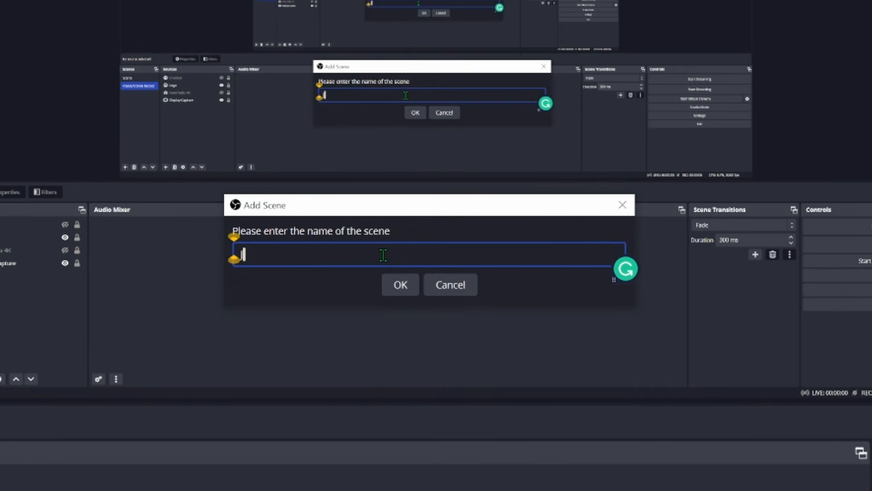
{"action": "type", "text": "Just"}
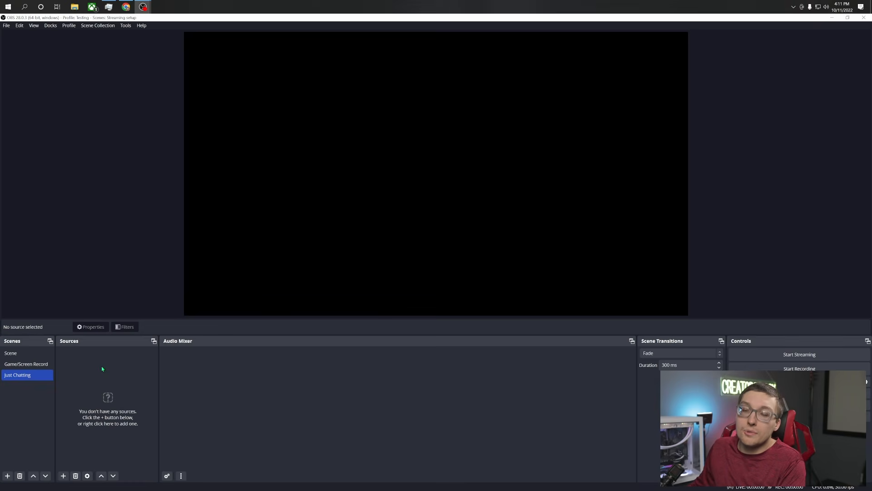
Add the existing Avermedia 4K video capture device to the Just Chatting scene, keeping it visible.
{"action": "right_click", "coordinate": [103, 368]}
{"action": "mouse_move", "coordinate": [117, 371]}
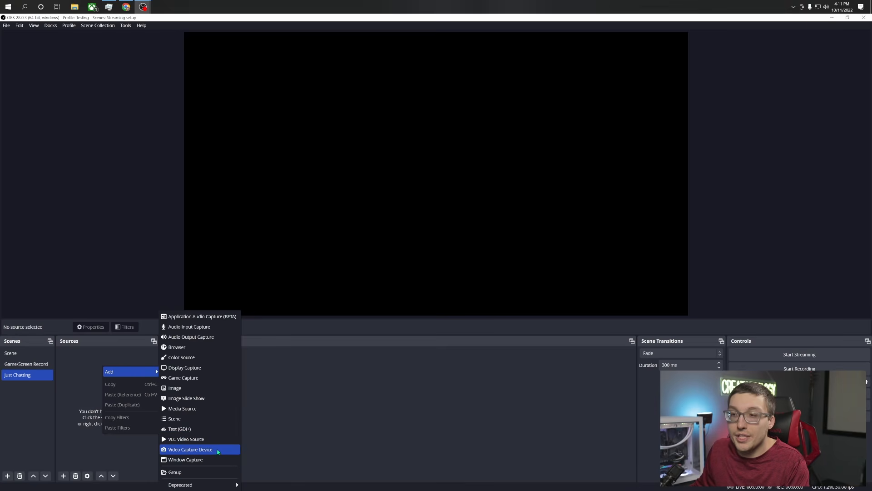
{"action": "left_click", "coordinate": [218, 452]}
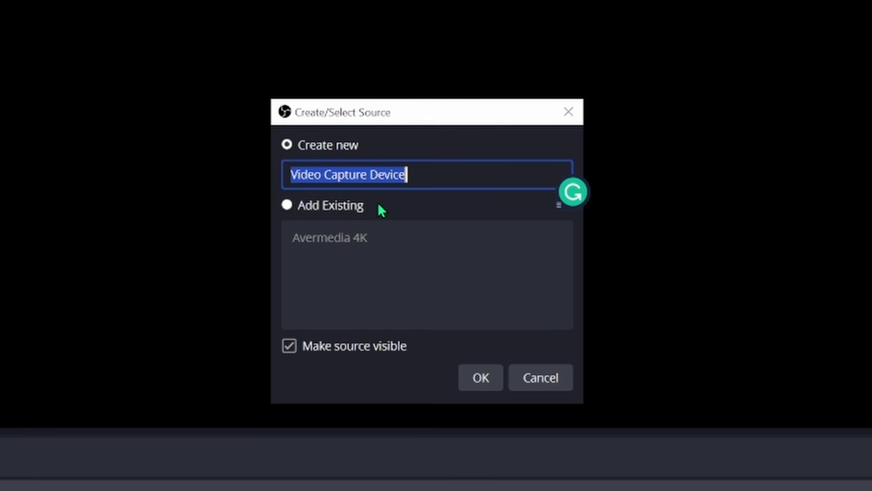
{"action": "left_click", "coordinate": [359, 211]}
{"action": "left_click", "coordinate": [362, 240]}
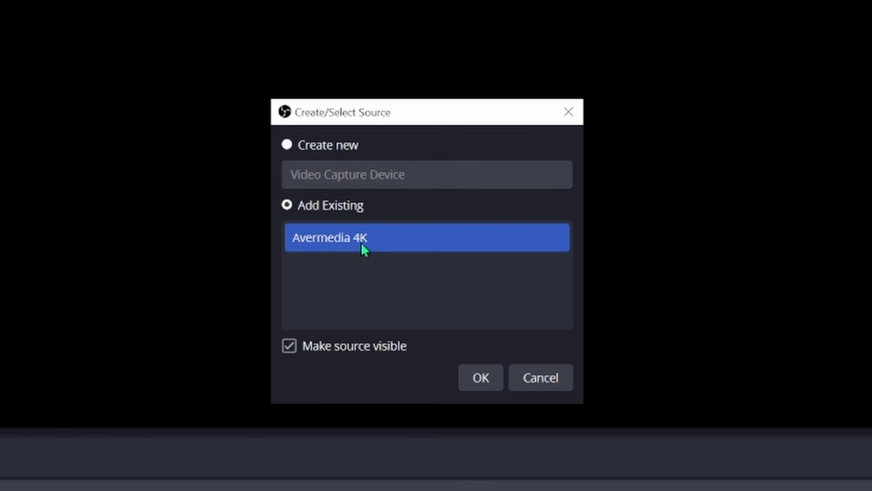
{"action": "left_click", "coordinate": [476, 380]}
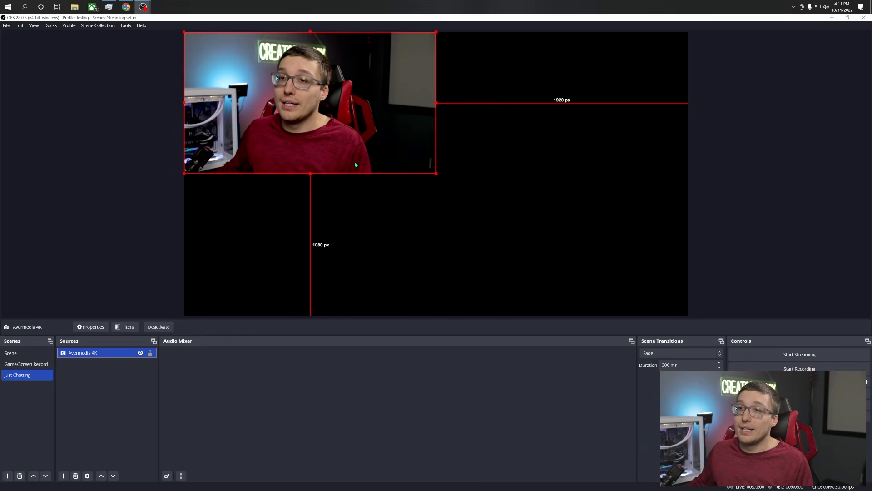
Fit the Avermedia 4K camera to the screen in the Just Chatting scene with a transform.
{"action": "right_click", "coordinate": [366, 125]}
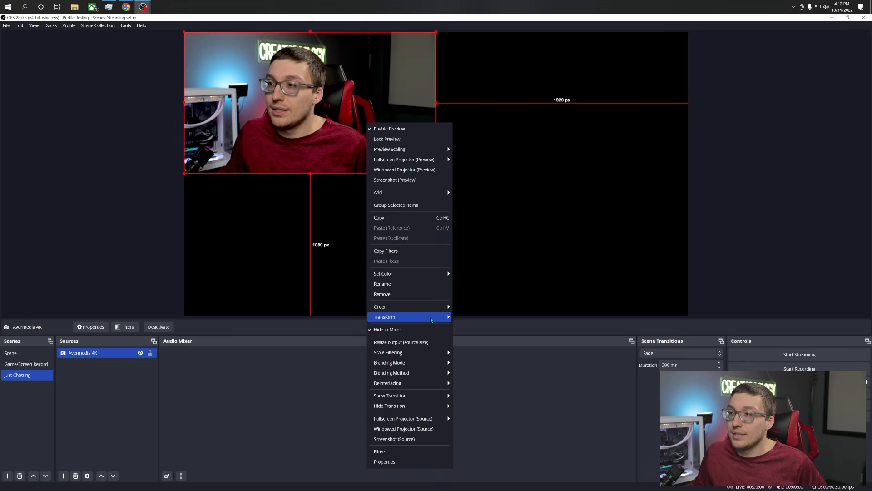
{"action": "mouse_move", "coordinate": [431, 318]}
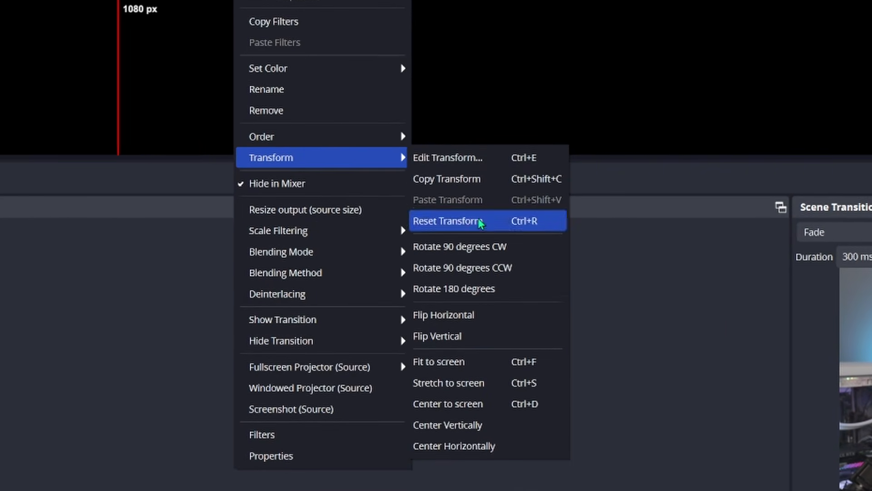
{"action": "left_click", "coordinate": [497, 361]}
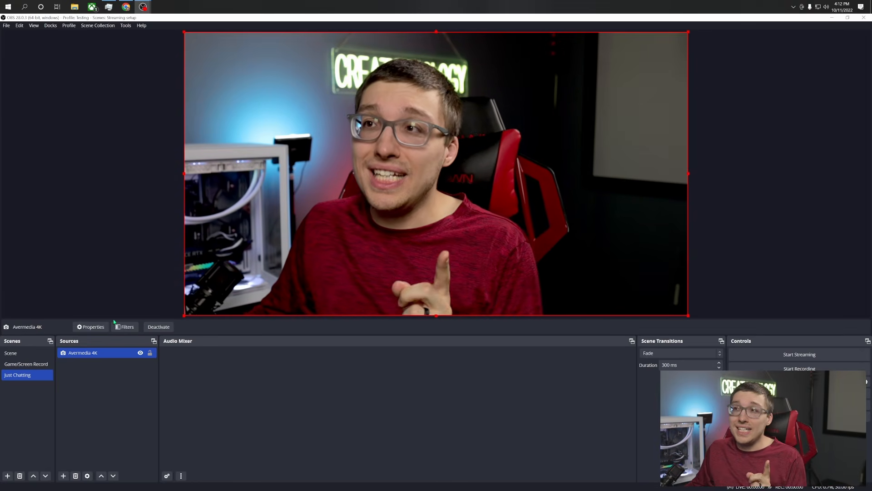
Create a new scene named "Be Right Back".
{"action": "right_click", "coordinate": [26, 390]}
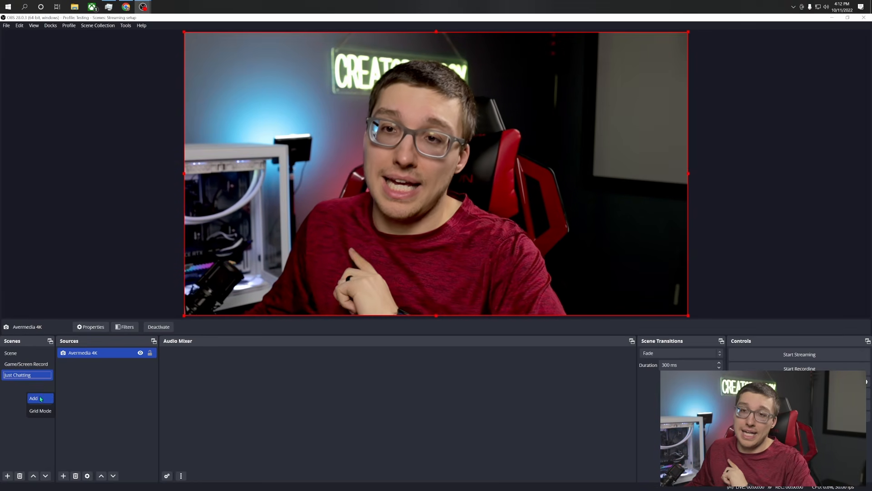
{"action": "left_click", "coordinate": [35, 396]}
{"action": "type", "text": "Be Ri"}
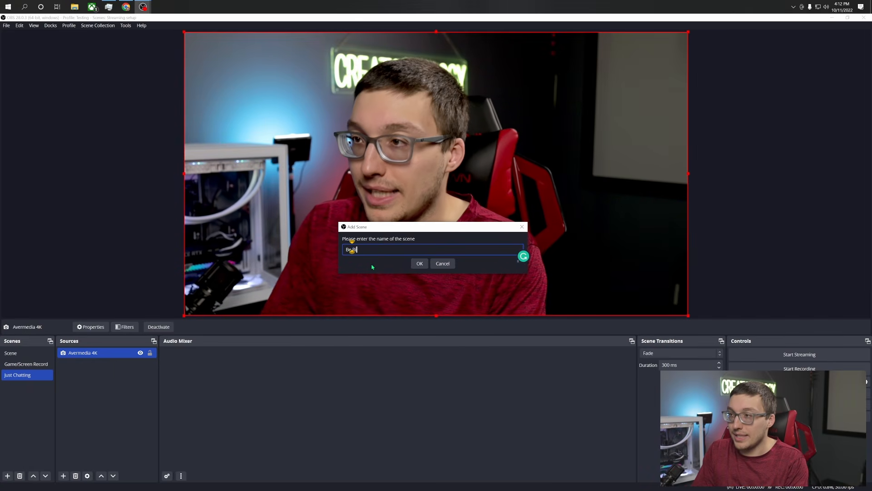
{"action": "type", "text": "ght Back"}
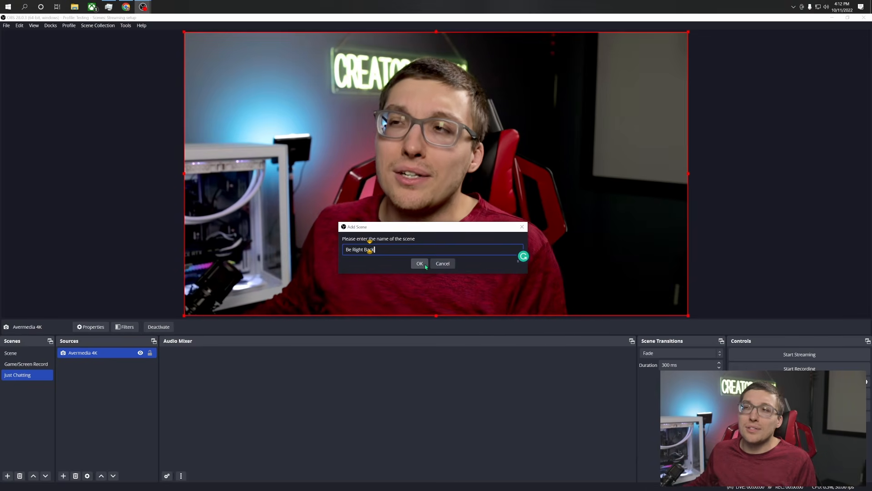
{"action": "left_click", "coordinate": [420, 263]}
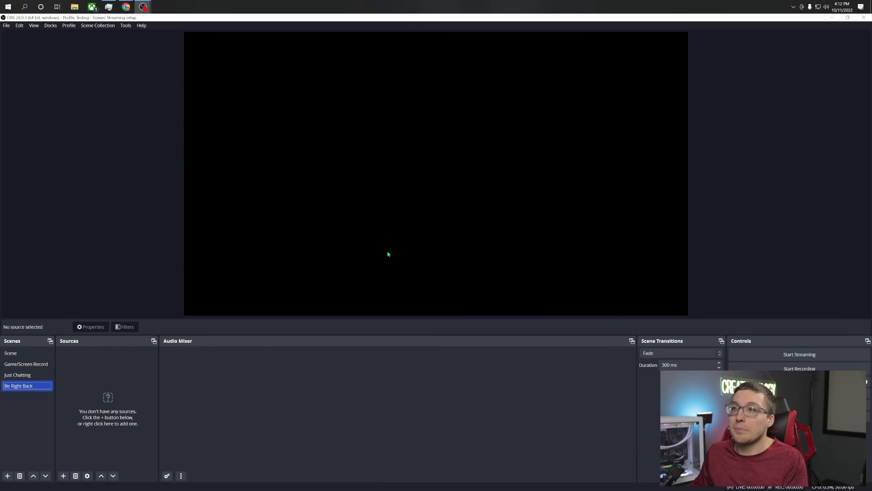
Add a new Text (GDI+) source named "BRB" to the Be Right Back scene.
{"action": "right_click", "coordinate": [110, 376]}
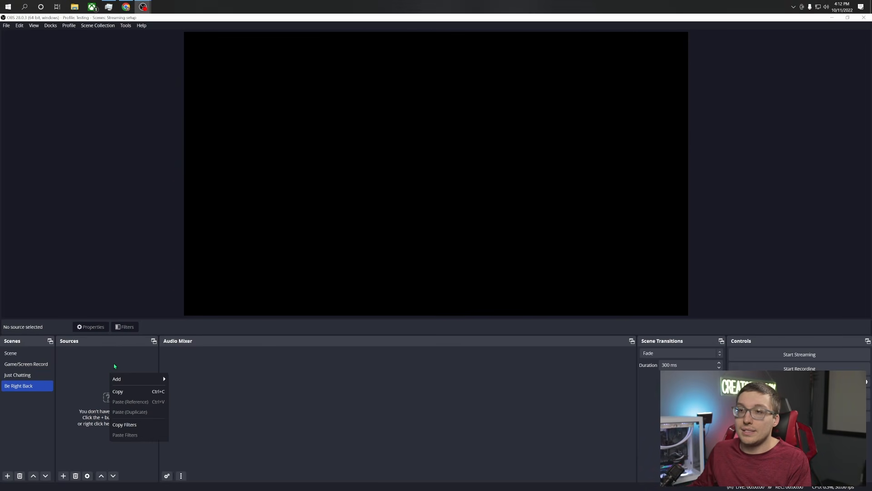
{"action": "left_click", "coordinate": [116, 361]}
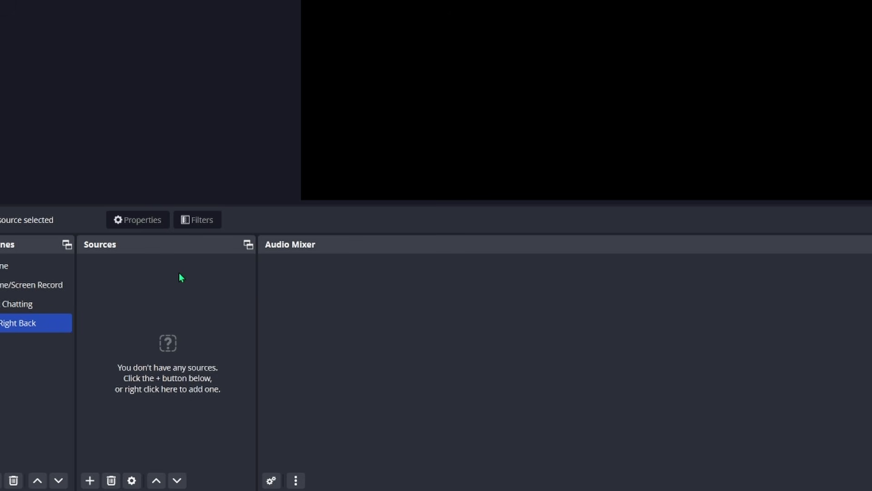
{"action": "right_click", "coordinate": [115, 359]}
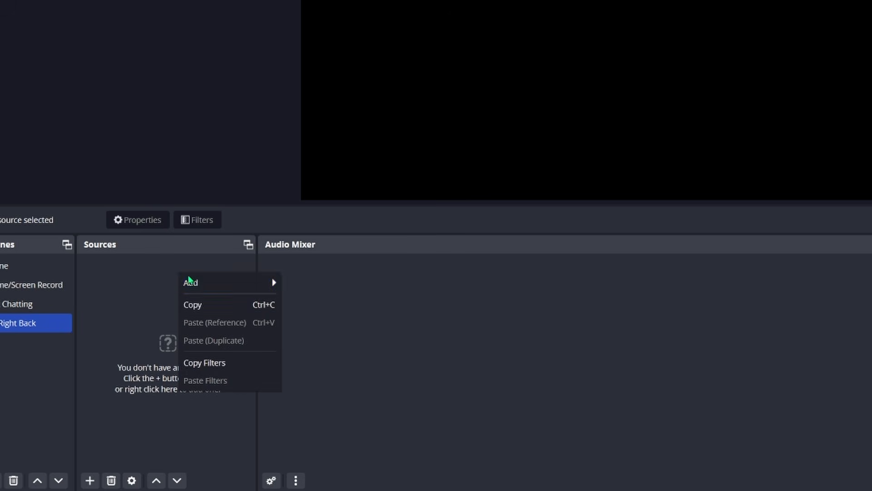
{"action": "mouse_move", "coordinate": [127, 361]}
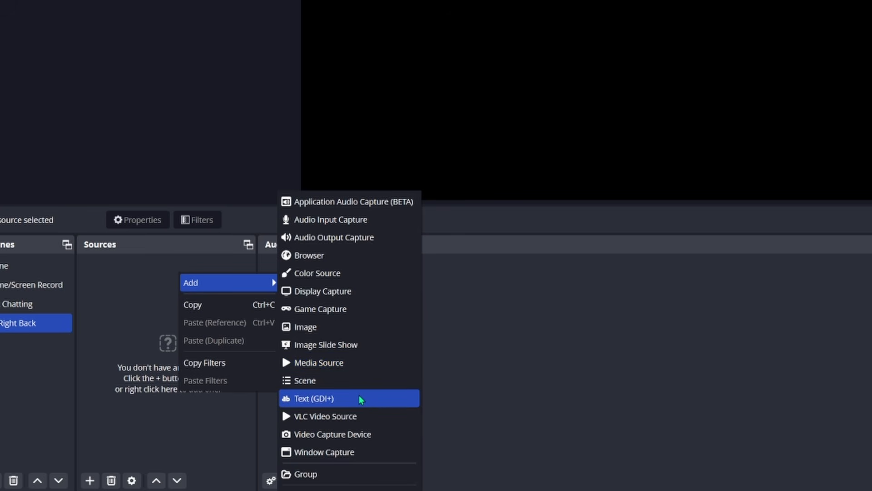
{"action": "left_click", "coordinate": [359, 398]}
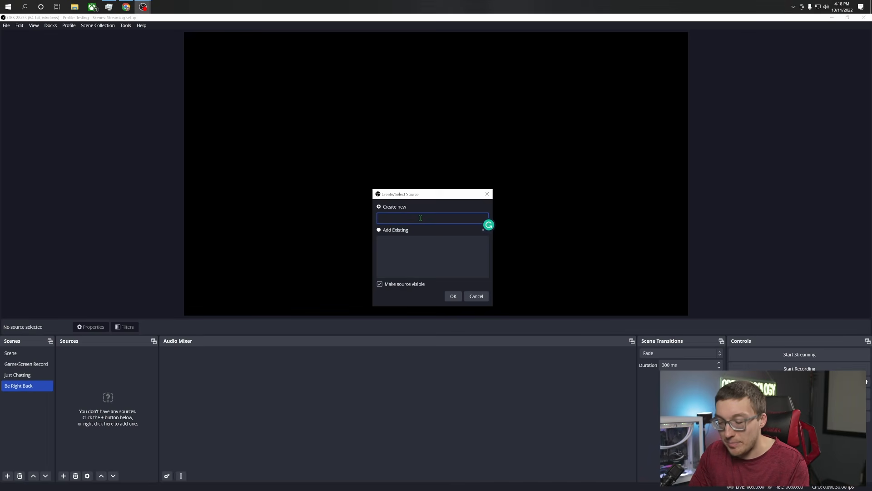
{"action": "type", "text": "BR"}
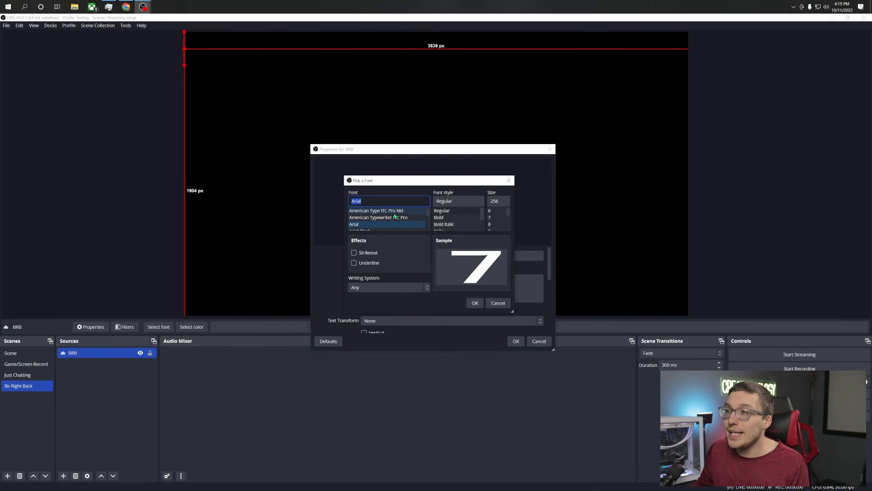
Set the BRB text's font to Bebas Neue Regular with a smaller preset size.
{"action": "scroll", "coordinate": [395, 212], "scroll_direction": "down", "scroll_amount": 5}
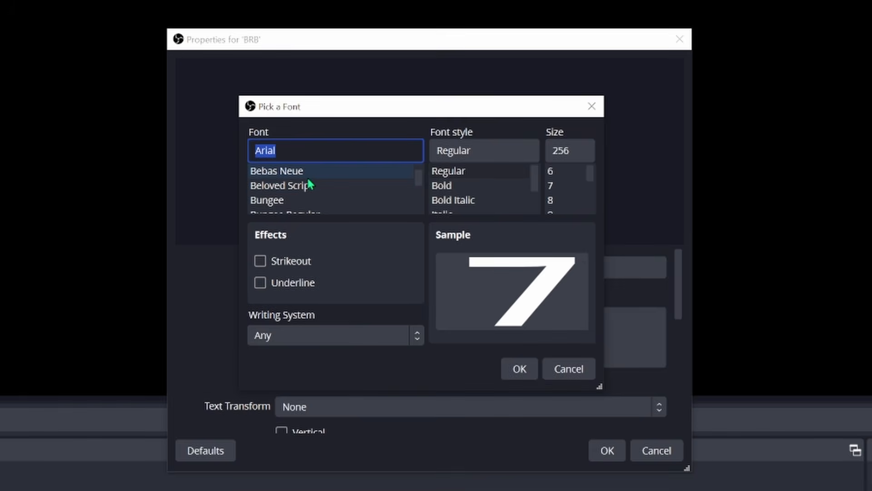
{"action": "left_click", "coordinate": [378, 211]}
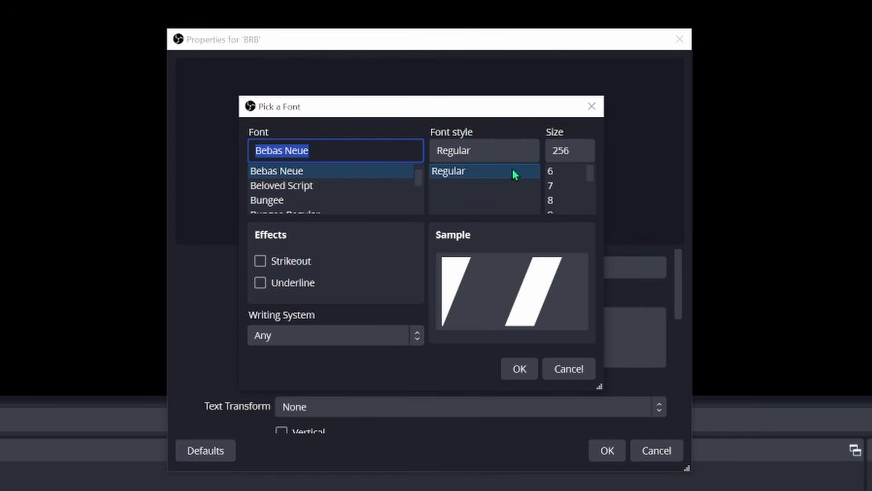
{"action": "scroll", "coordinate": [563, 202], "scroll_direction": "down", "scroll_amount": 4}
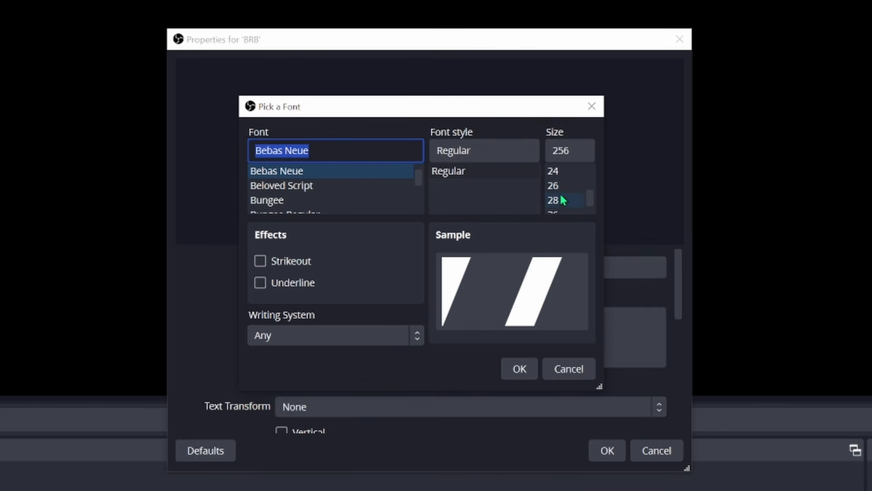
{"action": "left_click", "coordinate": [559, 187]}
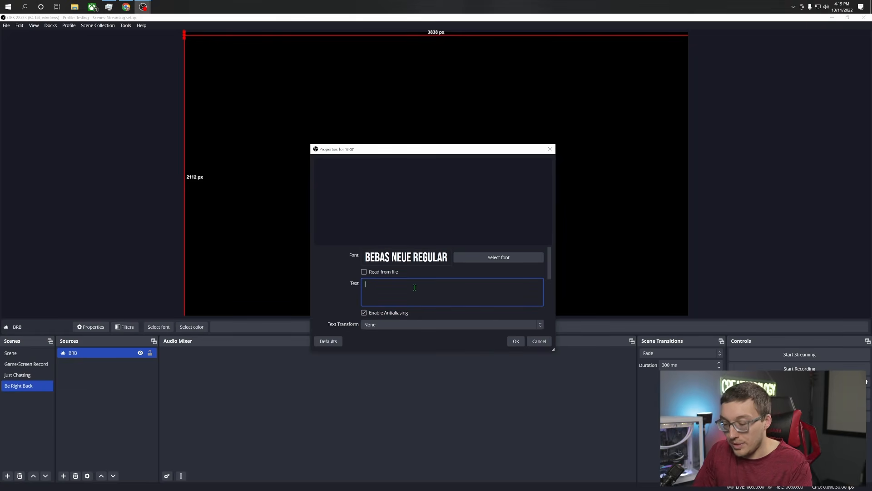
Enter "Be Right Back" as the BRB source's text, give it a black outline and accept the properties.
{"action": "type", "text": "Be"}
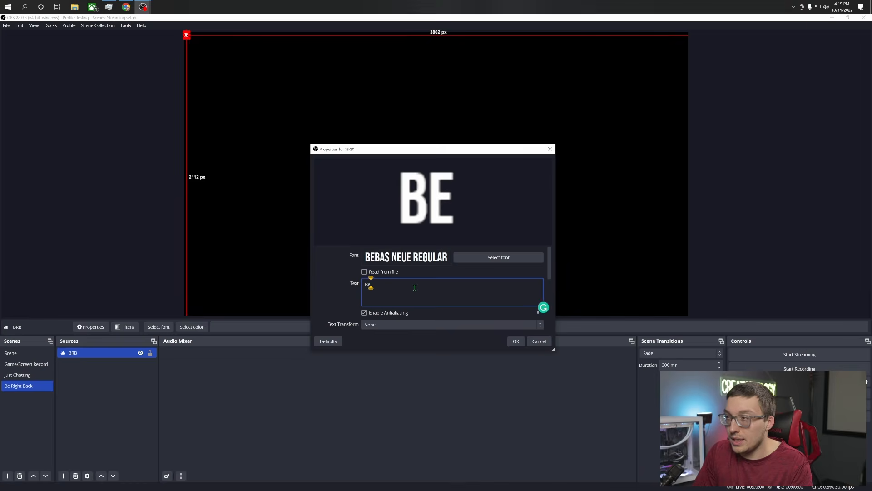
{"action": "type", "text": " Right Back"}
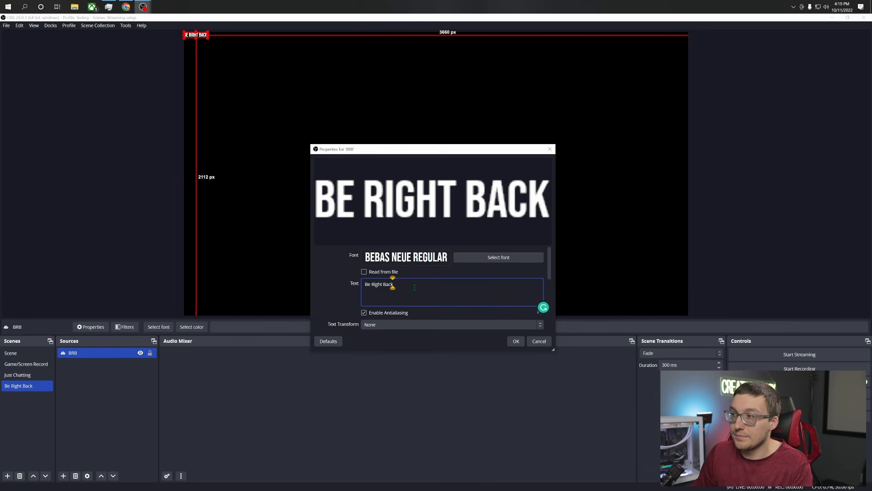
{"action": "scroll", "coordinate": [373, 313], "scroll_direction": "down", "scroll_amount": 5}
{"action": "scroll", "coordinate": [372, 313], "scroll_direction": "down", "scroll_amount": 2}
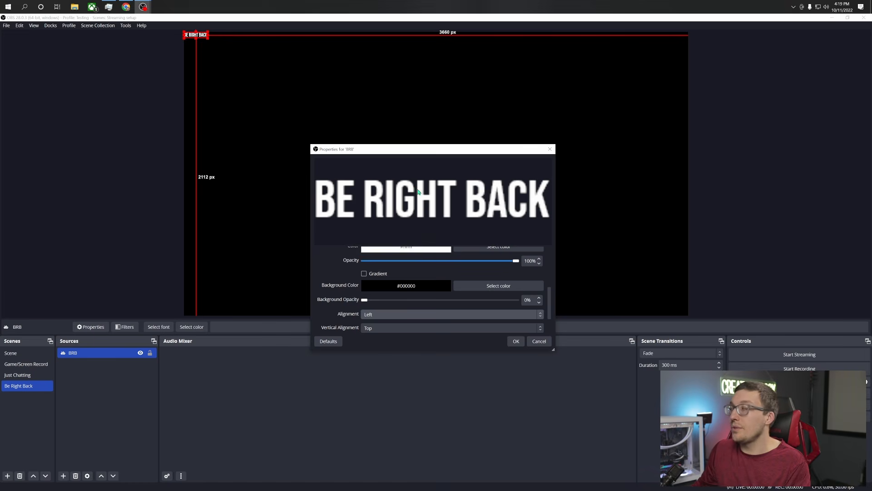
{"action": "scroll", "coordinate": [482, 249], "scroll_direction": "up", "scroll_amount": 1}
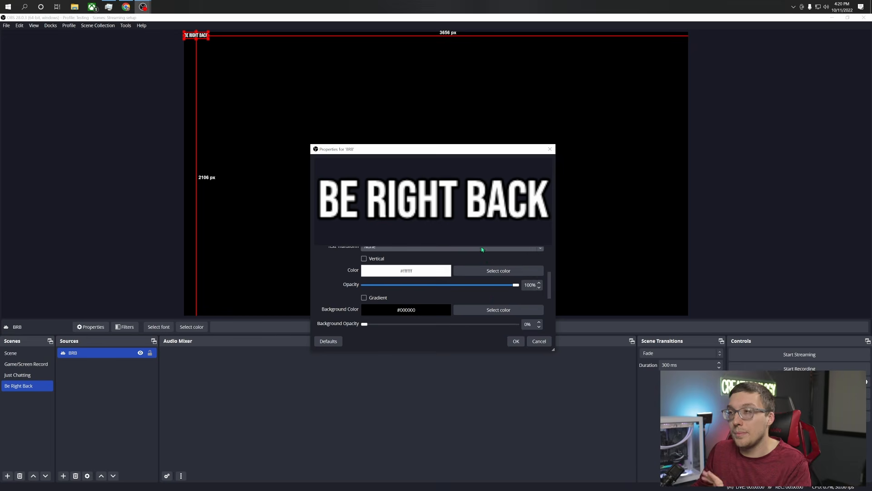
{"action": "left_click", "coordinate": [515, 341]}
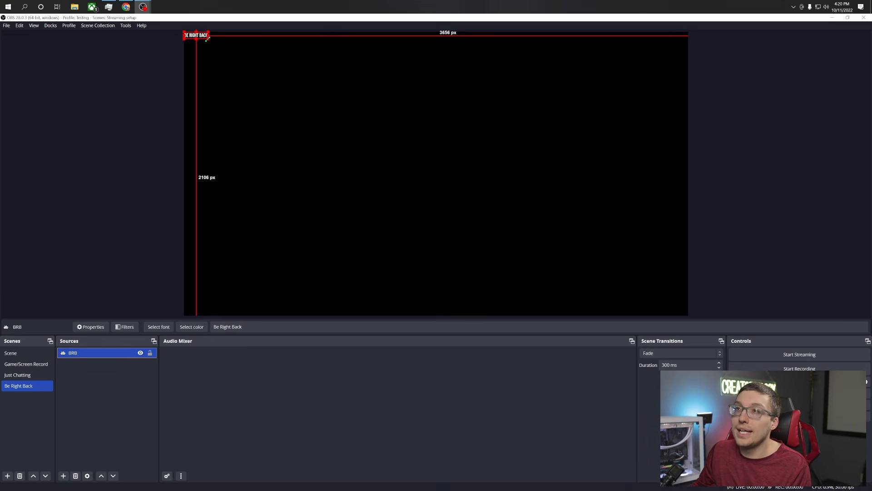
Enlarge the Be Right Back text and centre it along the canvas's upper edge, with 920 px on each side.
{"action": "left_click_drag", "start_coordinate": [207, 39], "coordinate": [317, 111]}
{"action": "left_click_drag", "start_coordinate": [272, 80], "coordinate": [390, 75]}
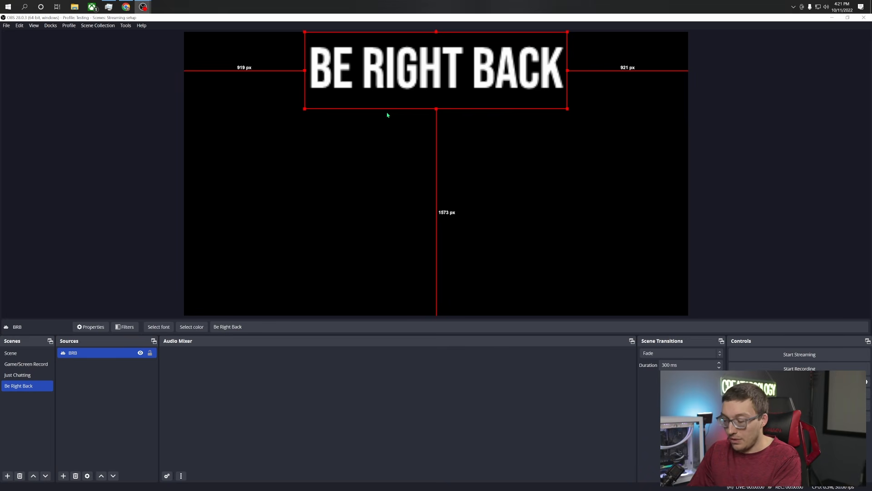
{"action": "key", "text": "Left"}
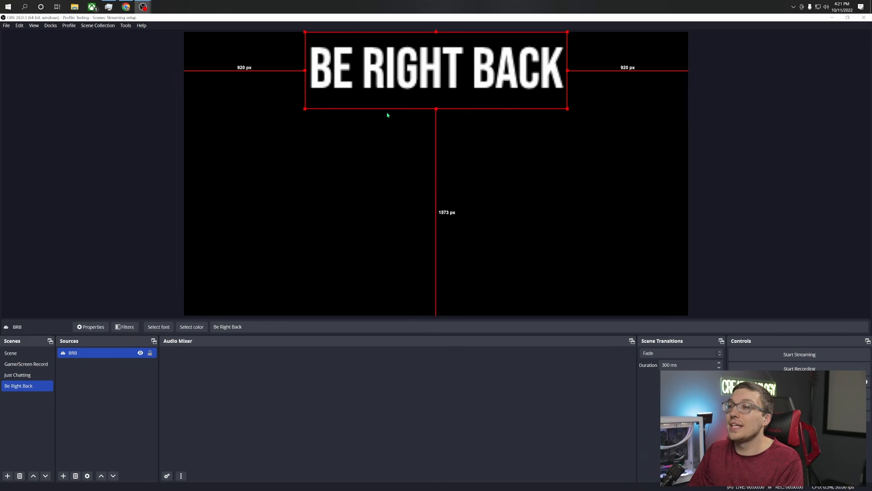
{"action": "left_click", "coordinate": [370, 174]}
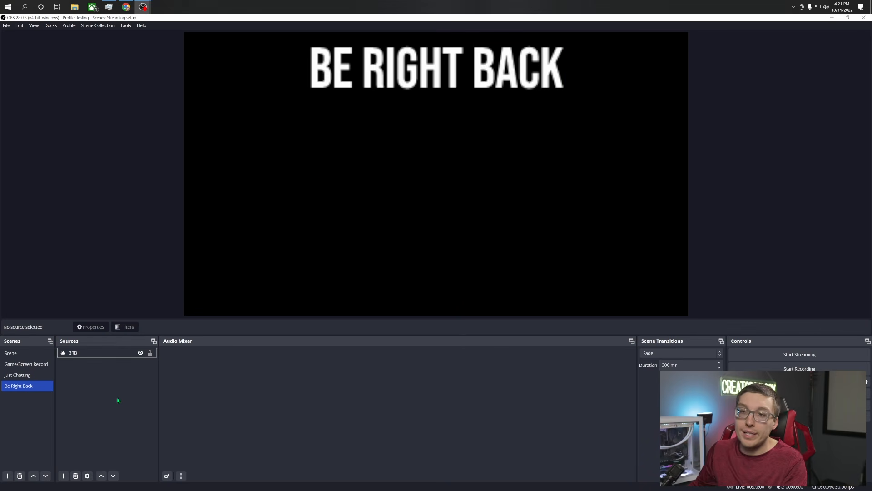
Add the existing Logo image source to the Be Right Back scene, keeping it visible.
{"action": "right_click", "coordinate": [104, 374]}
{"action": "mouse_move", "coordinate": [114, 376]}
{"action": "left_click", "coordinate": [196, 388]}
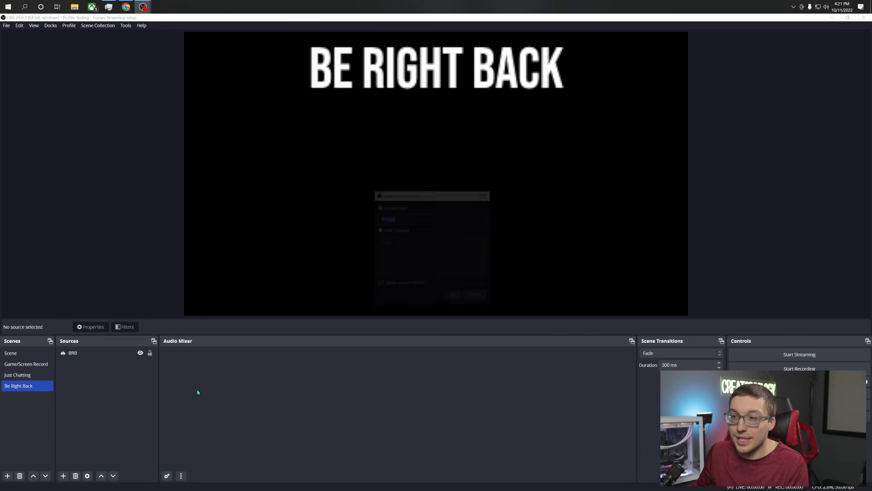
{"action": "left_click", "coordinate": [379, 229]}
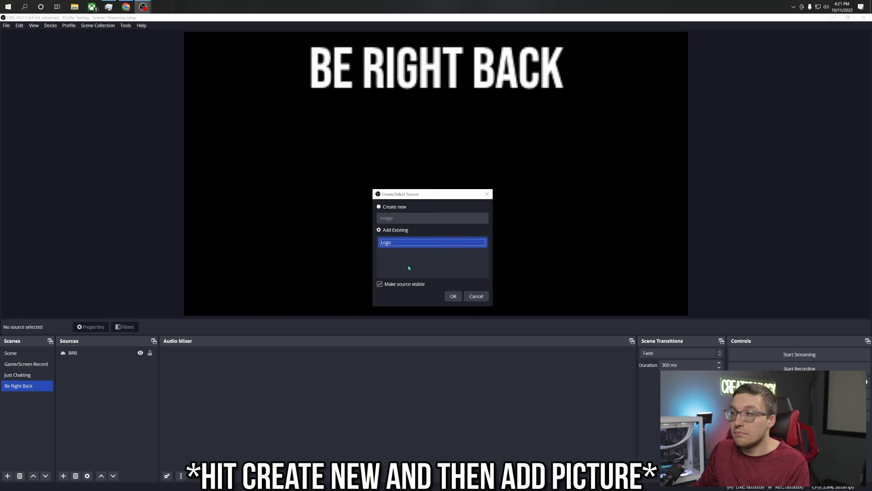
{"action": "left_click", "coordinate": [449, 298]}
Move the logo below the Be Right Back text and centre it to the screen with a transform.
{"action": "left_click_drag", "start_coordinate": [250, 88], "coordinate": [448, 180]}
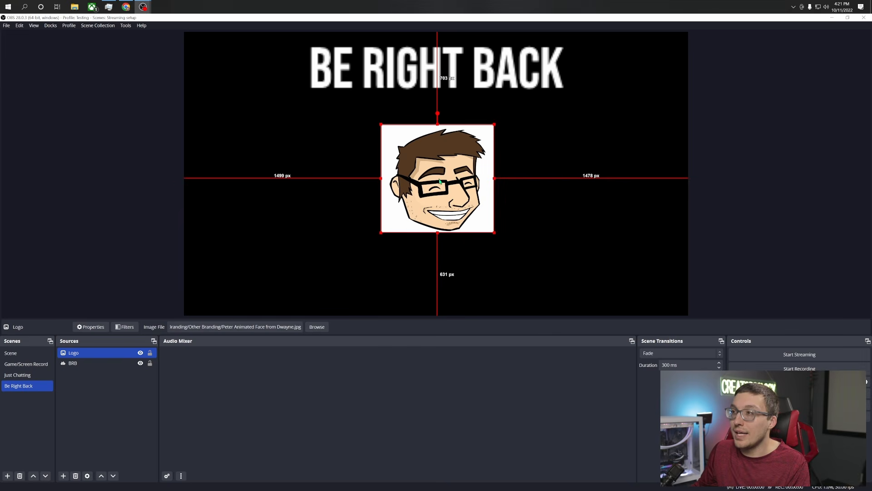
{"action": "right_click", "coordinate": [439, 181]}
{"action": "mouse_move", "coordinate": [454, 194]}
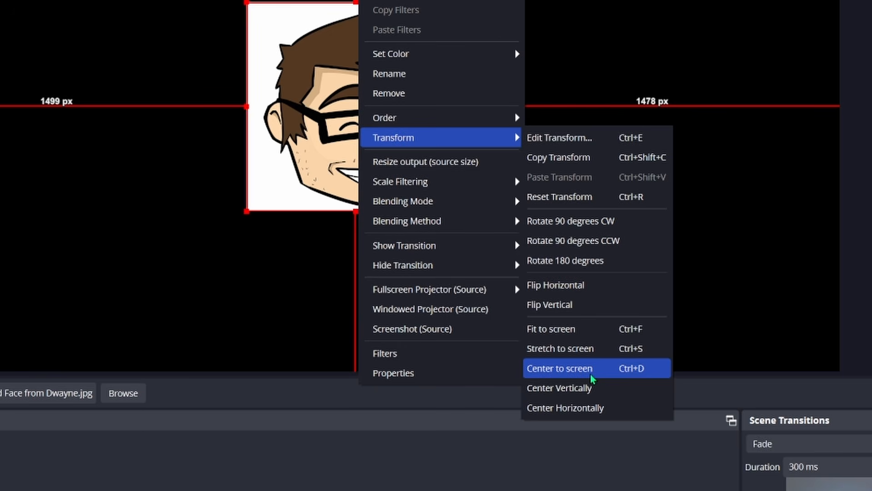
{"action": "left_click", "coordinate": [633, 370]}
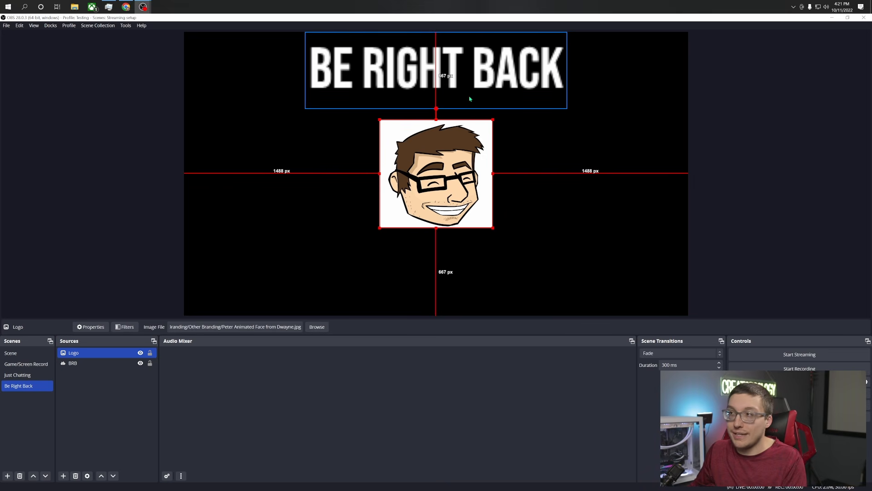
{"action": "left_click", "coordinate": [728, 241]}
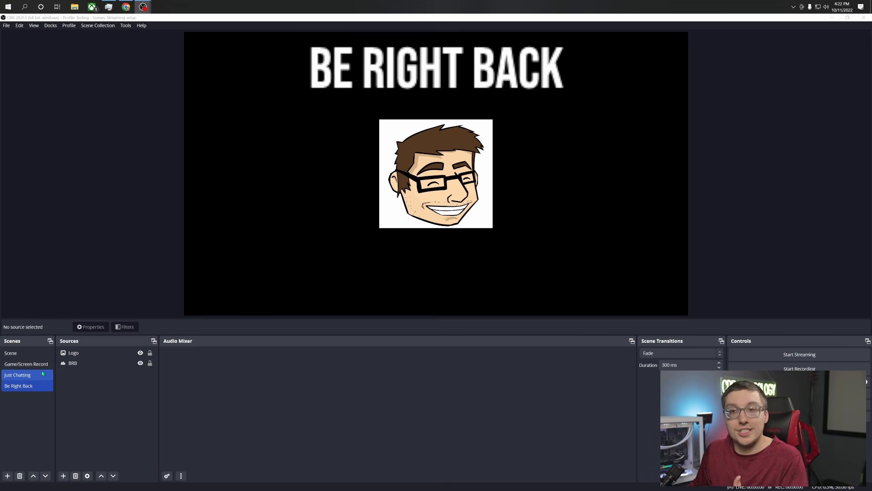
Switch between the Game/Screen Record, Just Chatting and Be Right Back scenes to preview their content and transitions.
{"action": "left_click", "coordinate": [42, 366]}
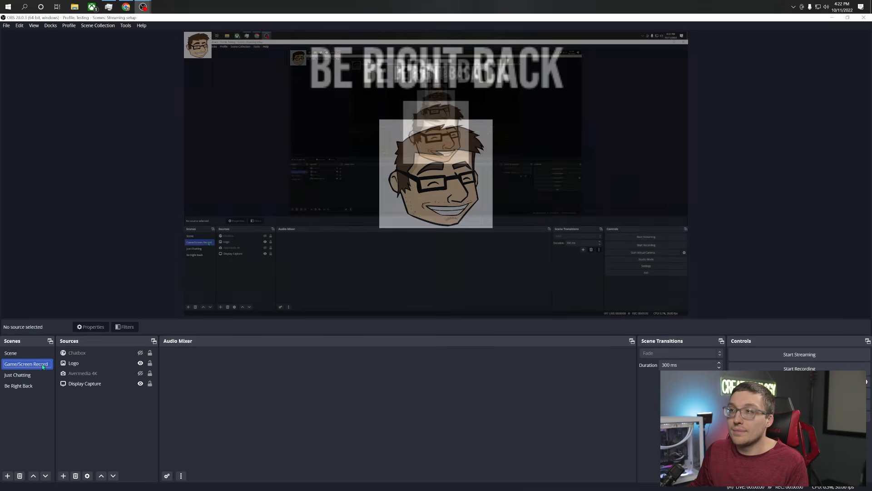
{"action": "left_click", "coordinate": [46, 374]}
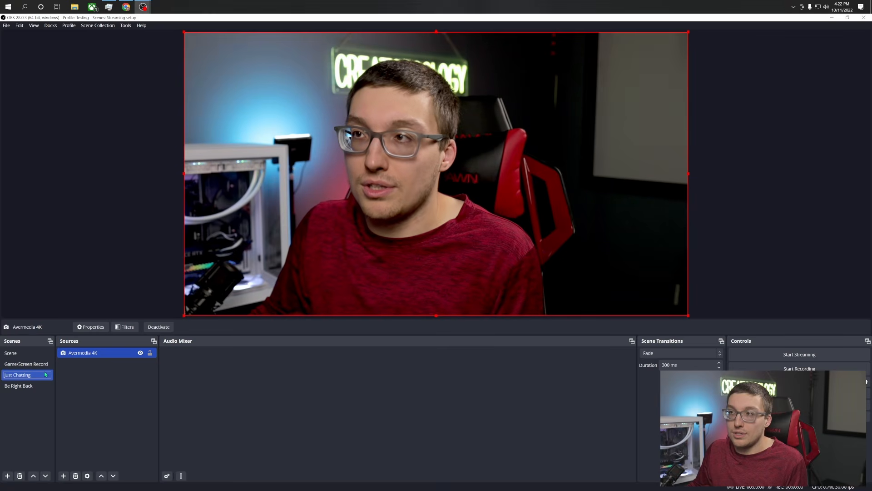
{"action": "left_click", "coordinate": [43, 385]}
{"action": "left_click", "coordinate": [46, 365]}
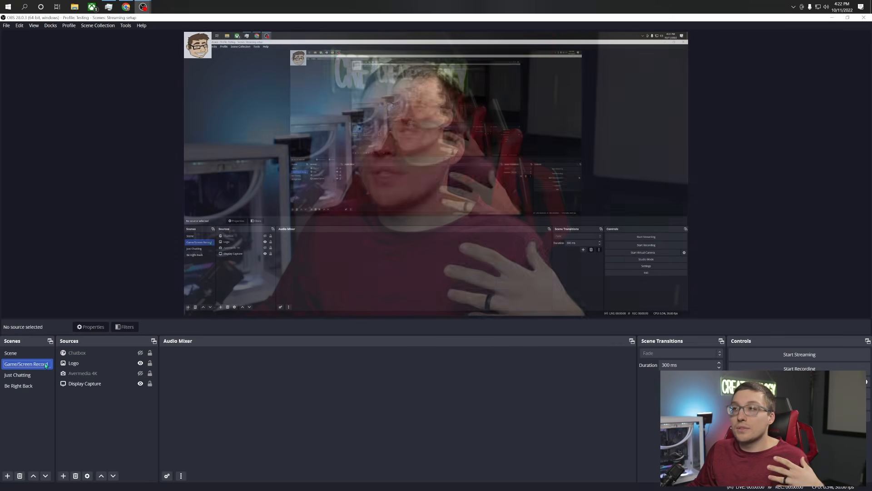
{"action": "left_click", "coordinate": [44, 374]}
{"action": "left_click", "coordinate": [48, 365]}
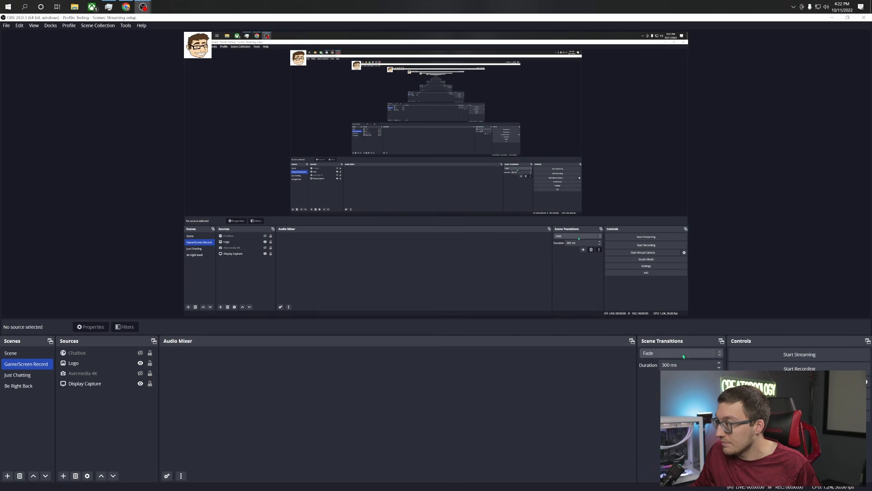
Dock Scene Transitions between Sources and Audio Mixer, and add a Stinger transition named "Stinger".
{"action": "left_click_drag", "start_coordinate": [667, 342], "coordinate": [200, 350]}
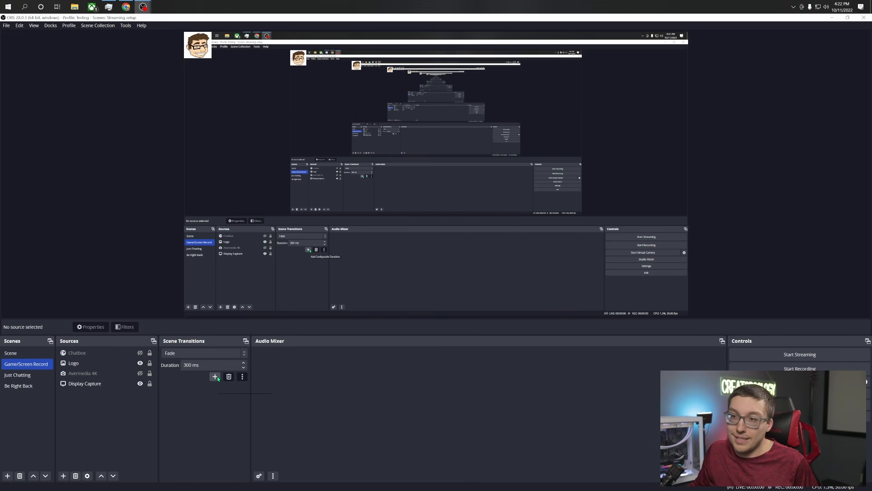
{"action": "left_click", "coordinate": [217, 376]}
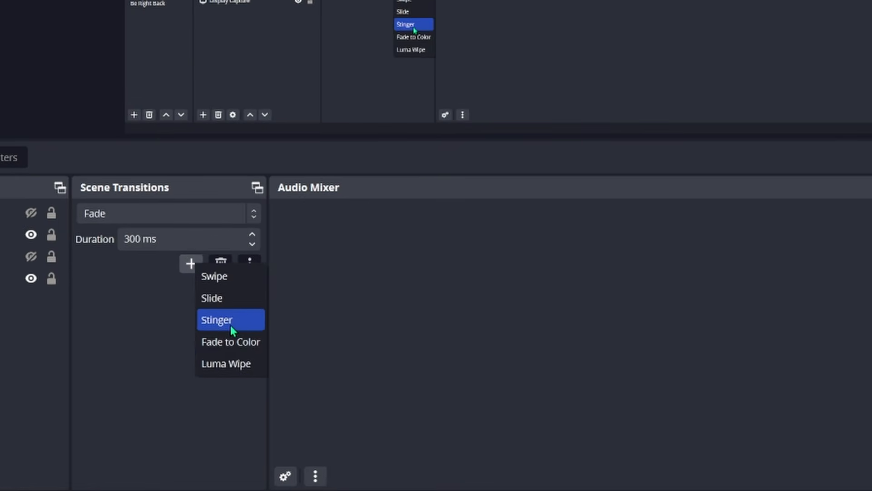
{"action": "left_click", "coordinate": [234, 406]}
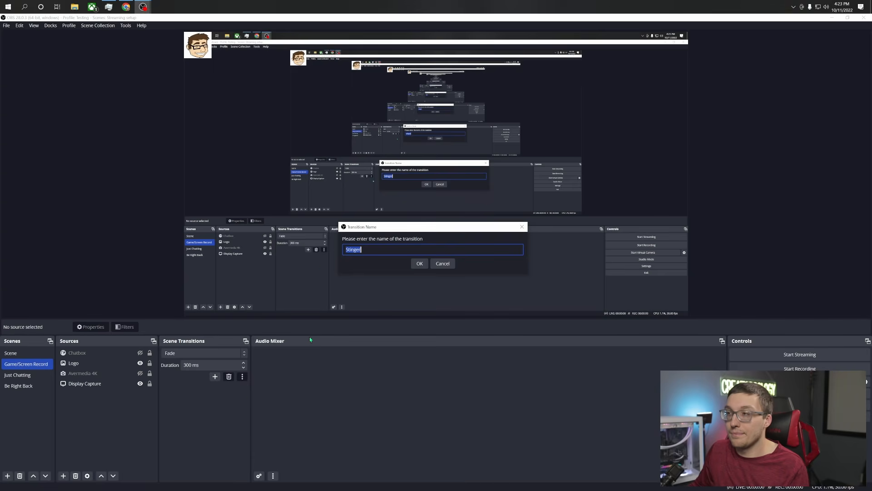
{"action": "left_click", "coordinate": [425, 263]}
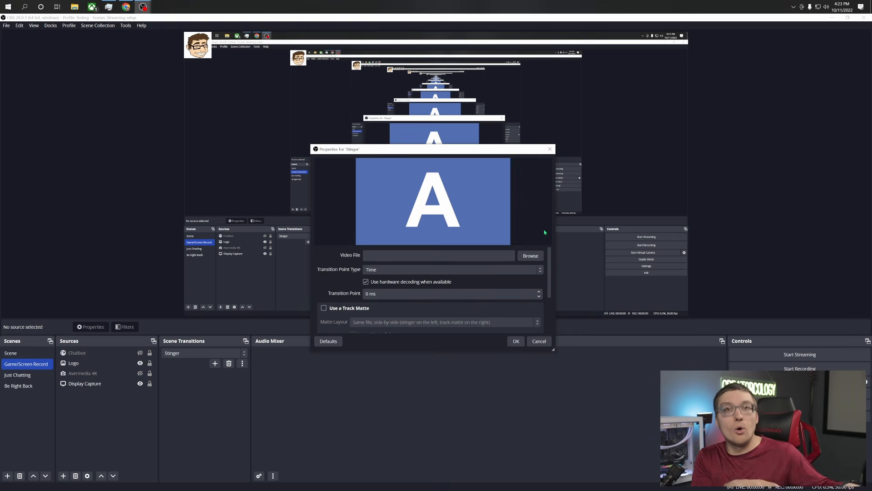
Choose heavy-transition.webm as the Stinger's video file and review its remaining transition options.
{"action": "left_click", "coordinate": [530, 255]}
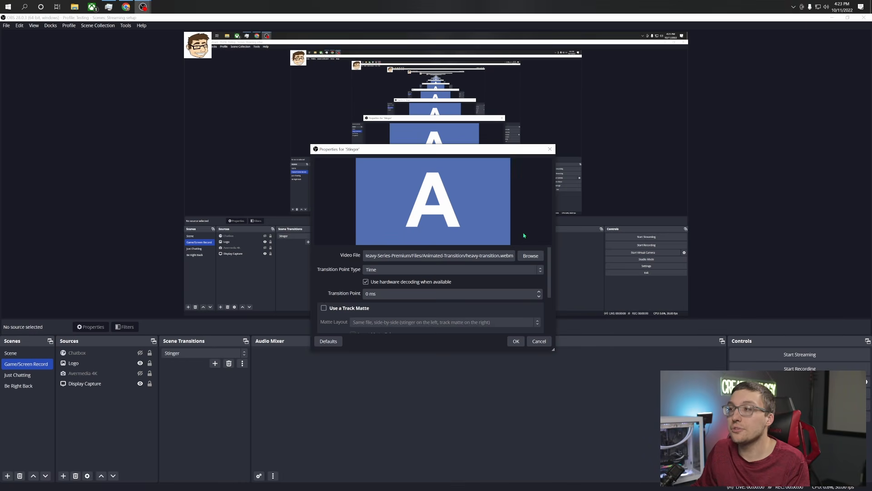
{"action": "scroll", "coordinate": [522, 258], "scroll_direction": "down", "scroll_amount": 2}
{"action": "scroll", "coordinate": [523, 258], "scroll_direction": "up", "scroll_amount": 2}
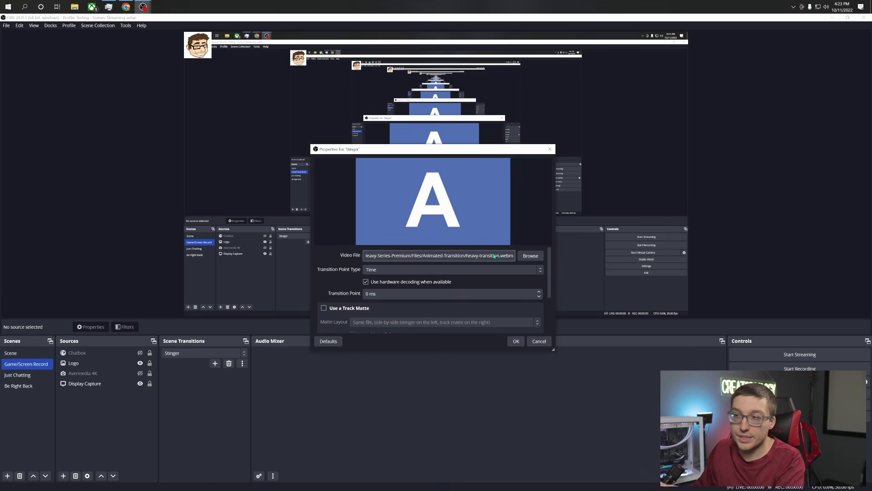
{"action": "scroll", "coordinate": [510, 288], "scroll_direction": "down", "scroll_amount": 3}
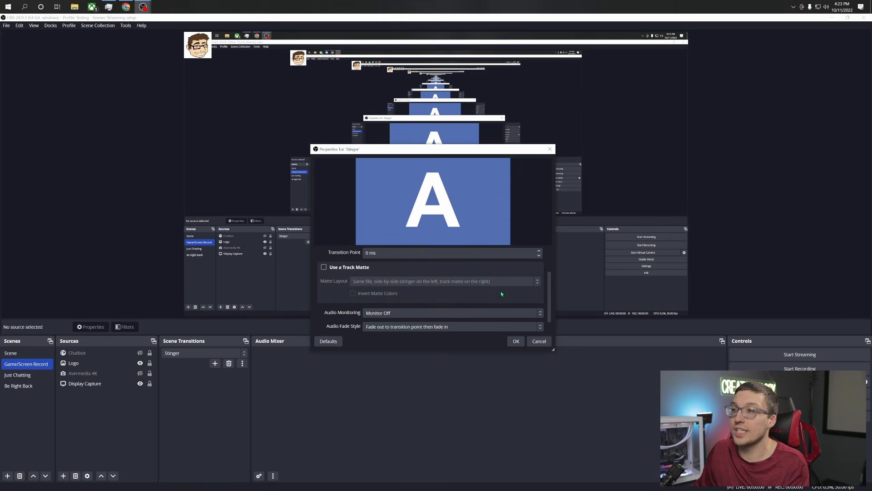
Enlarge the Stinger properties dialog and preview the transition several times.
{"action": "scroll", "coordinate": [521, 300], "scroll_direction": "down", "scroll_amount": 1}
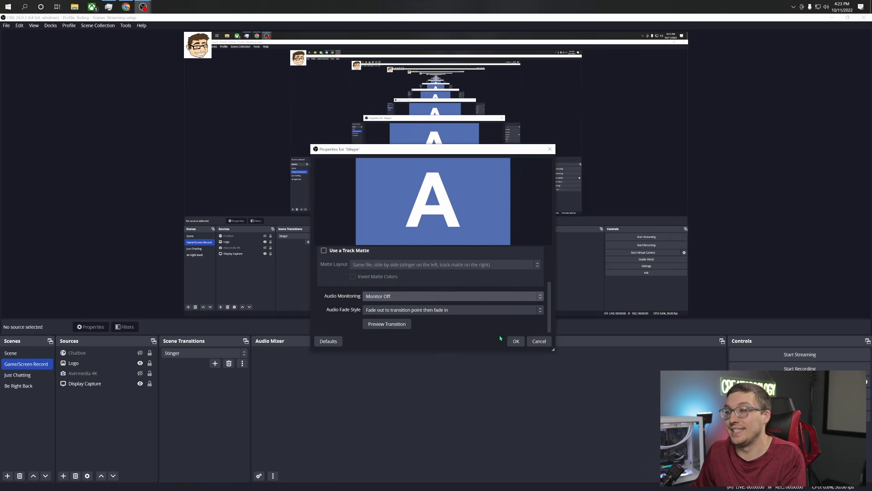
{"action": "left_click", "coordinate": [395, 324]}
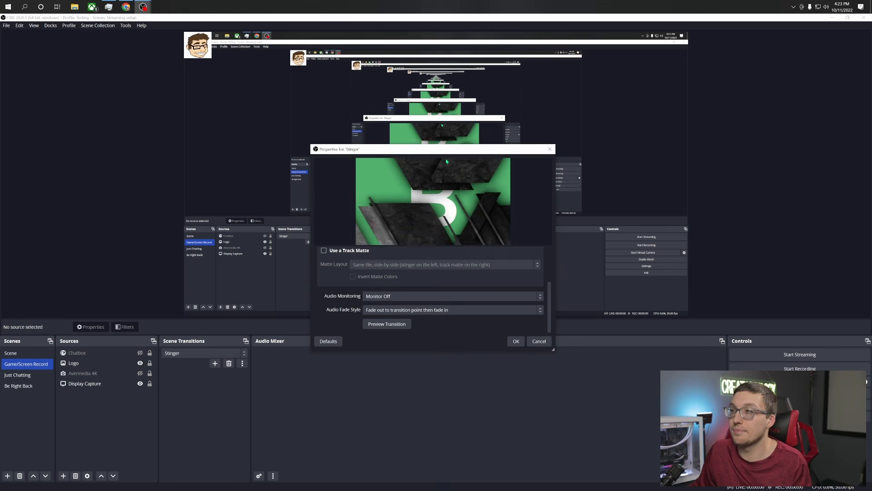
{"action": "left_click_drag", "start_coordinate": [475, 149], "coordinate": [476, 108]}
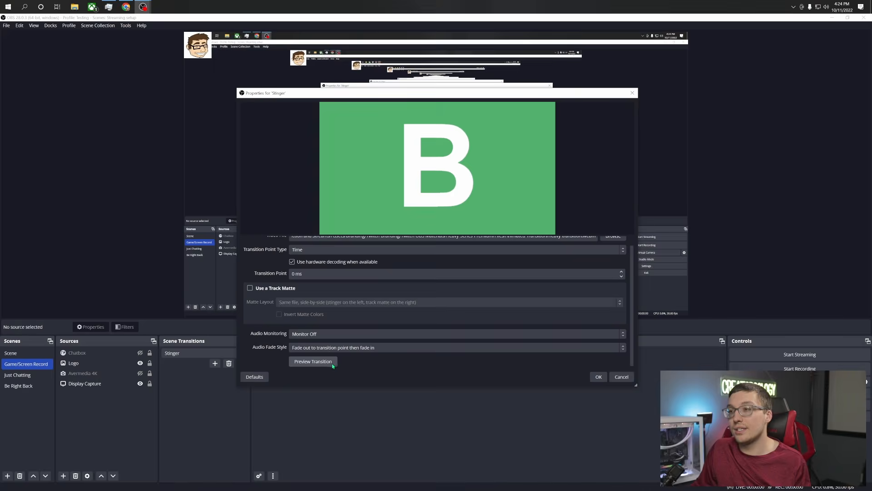
{"action": "left_click", "coordinate": [332, 364]}
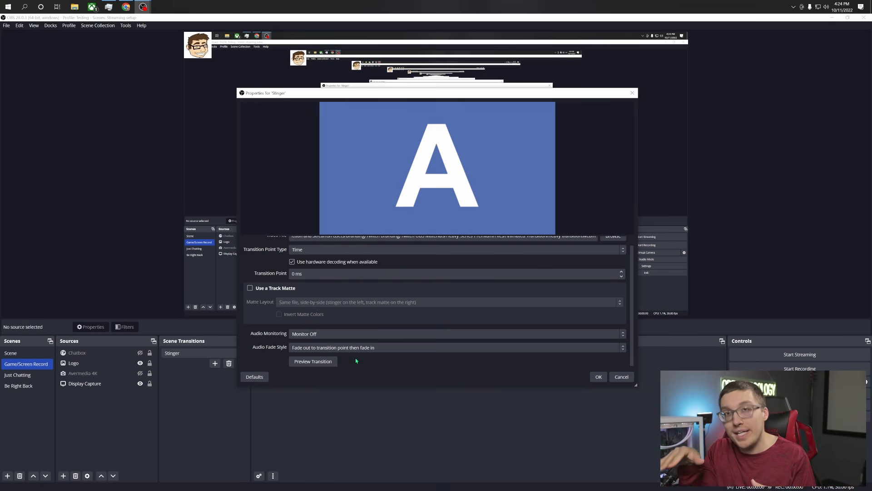
{"action": "left_click", "coordinate": [330, 361]}
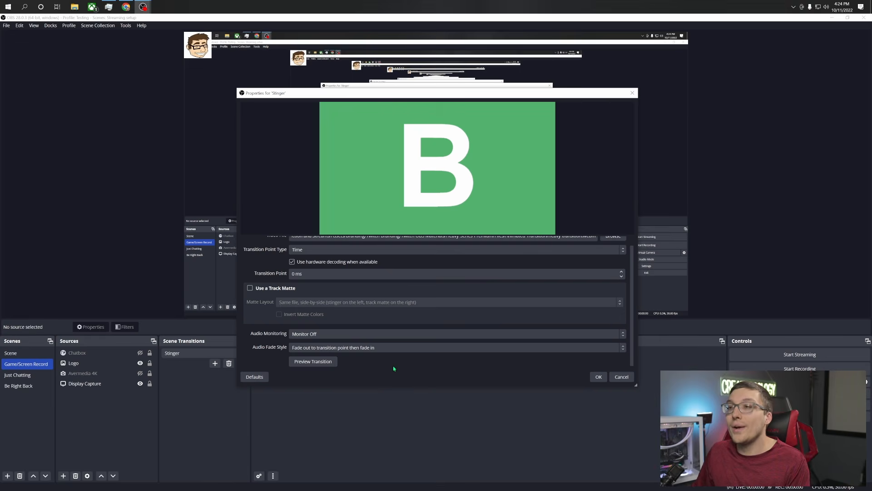
Set the Stinger's transition point to 1800 ms, preview and accept it, and test it by switching to the Just Chatting scene.
{"action": "left_click", "coordinate": [345, 273]}
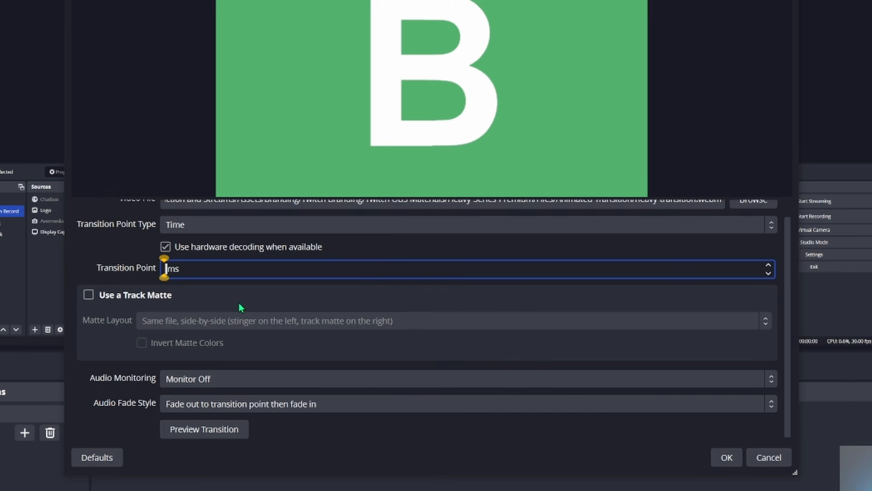
{"action": "type", "text": "1800"}
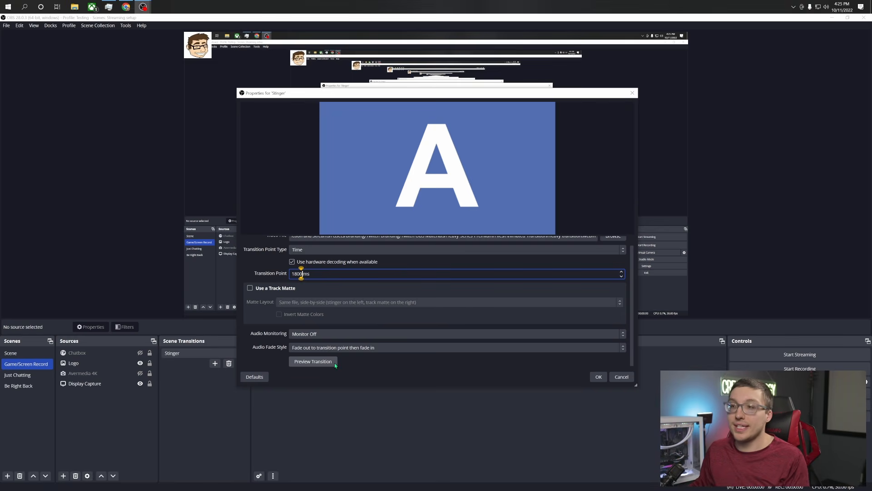
{"action": "left_click", "coordinate": [334, 363]}
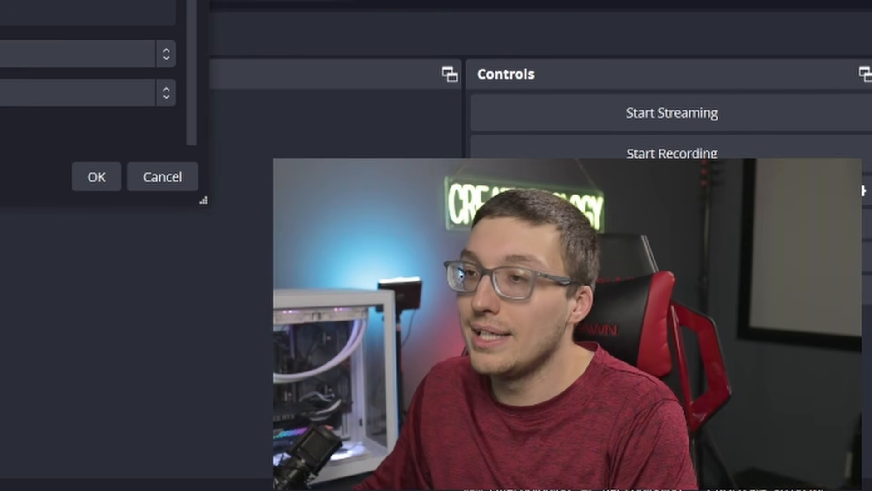
{"action": "left_click", "coordinate": [90, 180]}
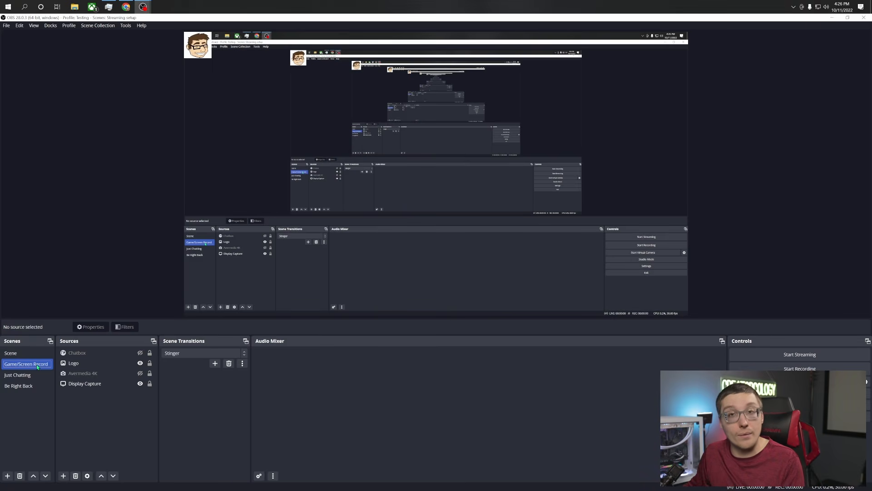
{"action": "left_click", "coordinate": [37, 376]}
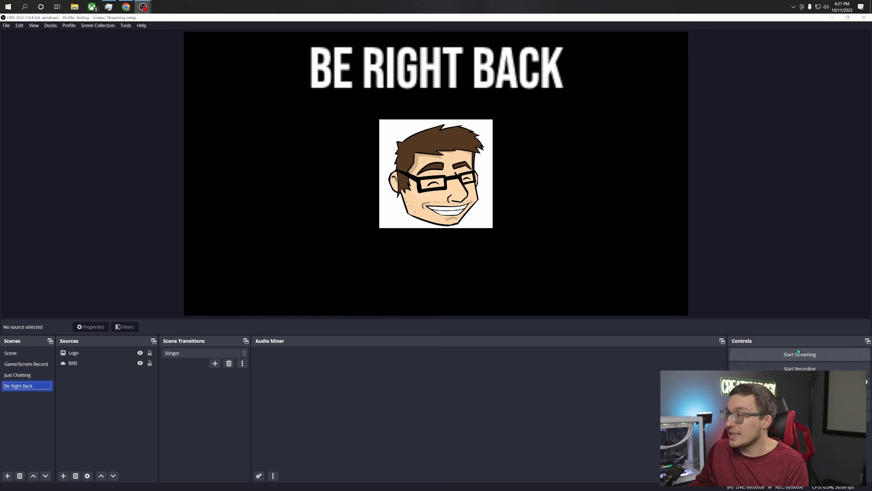
Dock Controls between Scene Transitions and Audio Mixer, and review the General settings.
{"action": "left_click_drag", "start_coordinate": [794, 343], "coordinate": [318, 354]}
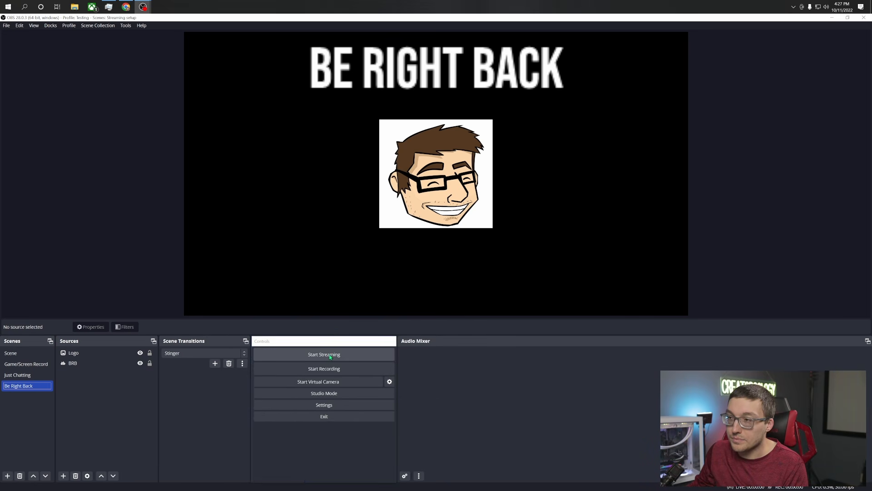
{"action": "left_click", "coordinate": [325, 405]}
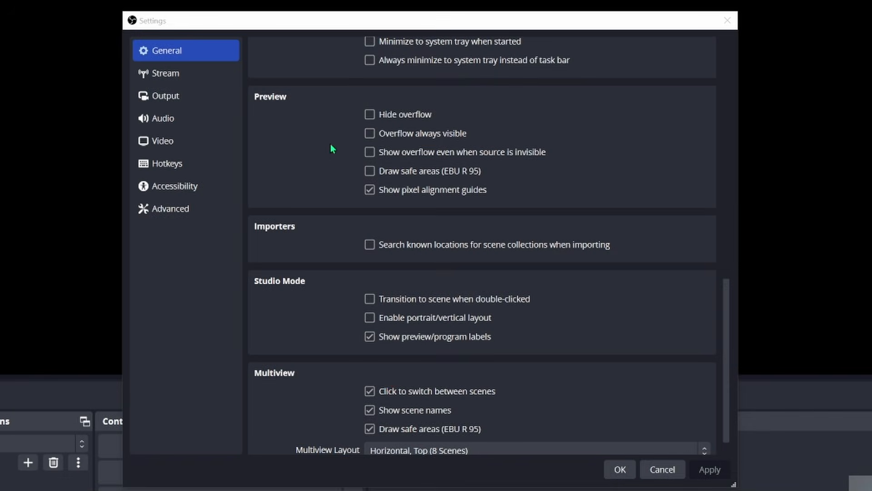
{"action": "scroll", "coordinate": [331, 144], "scroll_direction": "down", "scroll_amount": 1}
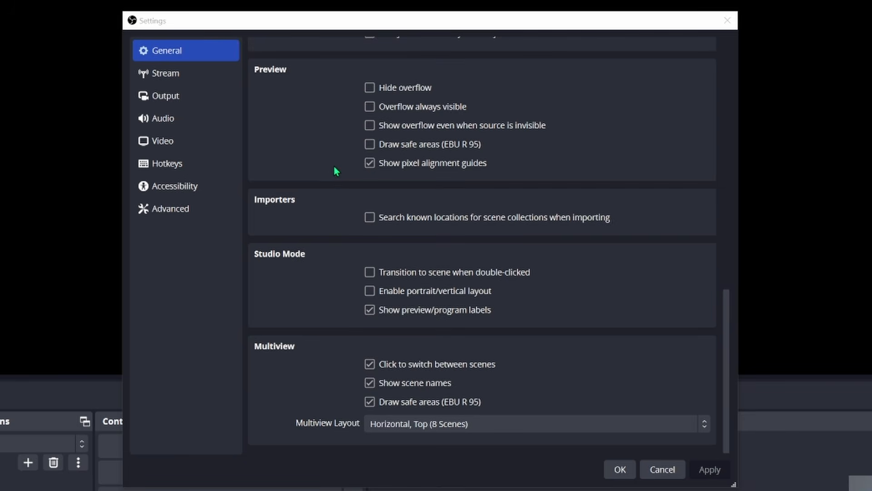
{"action": "scroll", "coordinate": [335, 169], "scroll_direction": "up", "scroll_amount": 10}
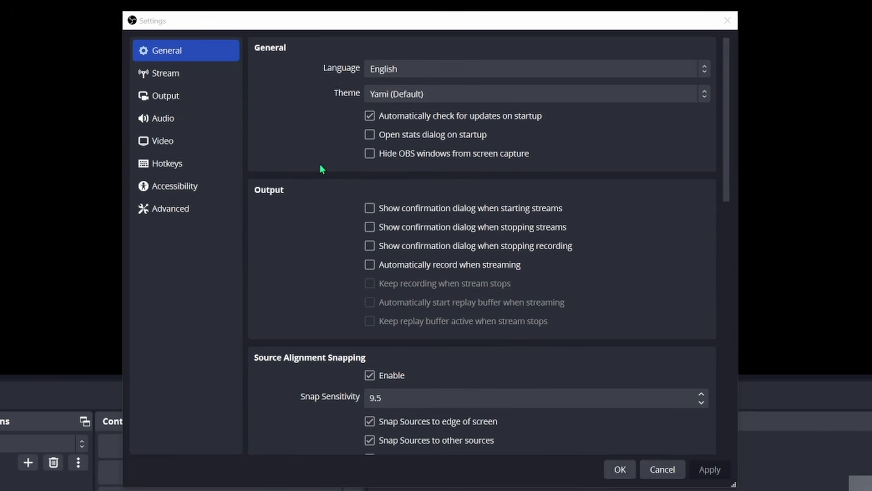
Open the Stream settings and look through the full list of available streaming services.
{"action": "left_click", "coordinate": [187, 78]}
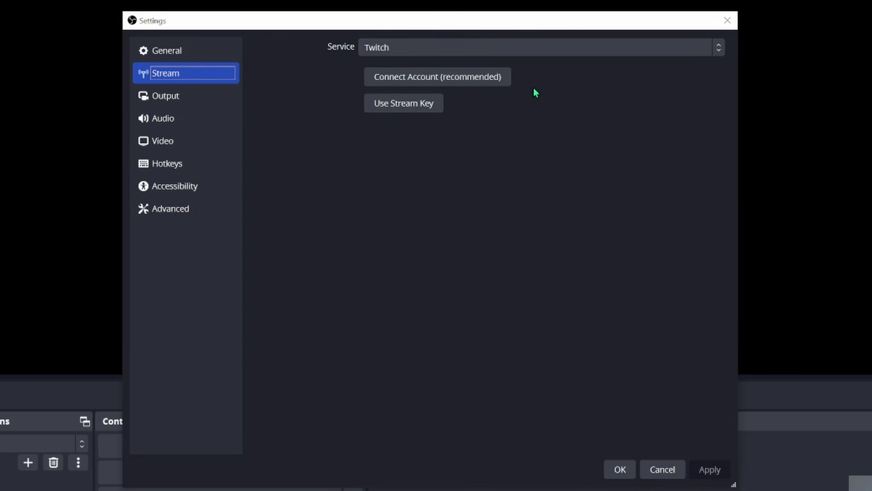
{"action": "left_click", "coordinate": [549, 53]}
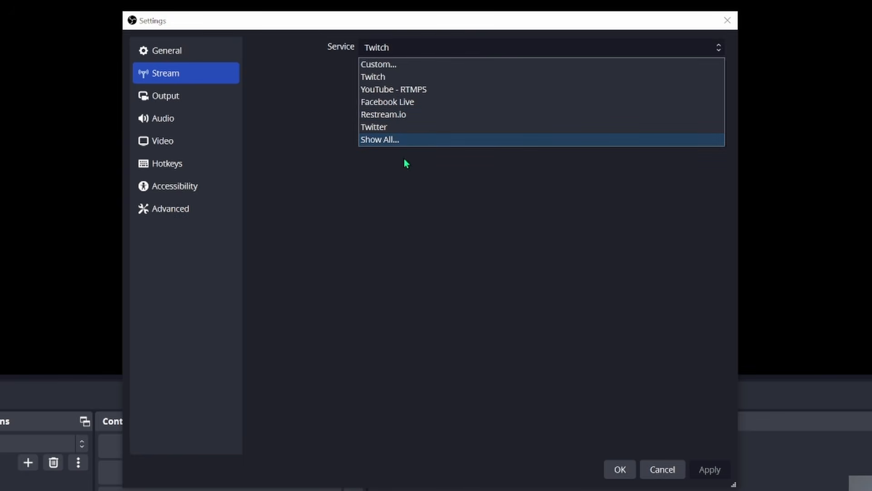
{"action": "left_click", "coordinate": [407, 140]}
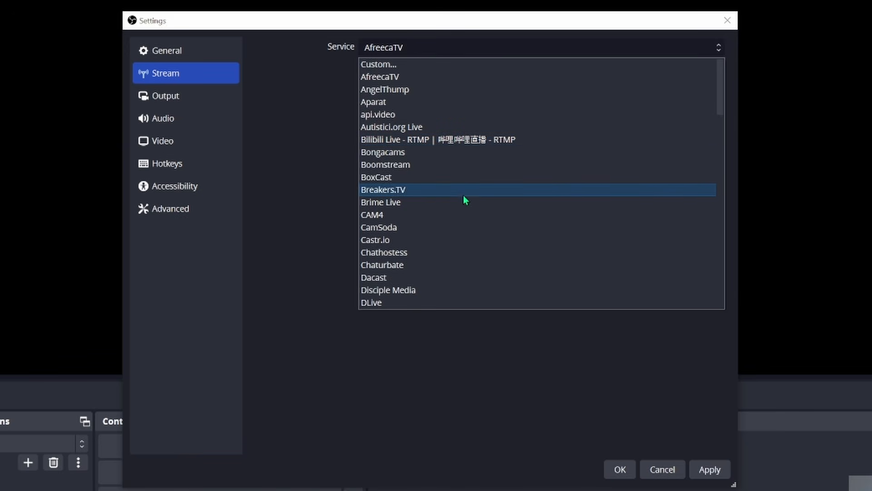
{"action": "scroll", "coordinate": [457, 190], "scroll_direction": "down", "scroll_amount": 6}
{"action": "scroll", "coordinate": [456, 189], "scroll_direction": "up", "scroll_amount": 7}
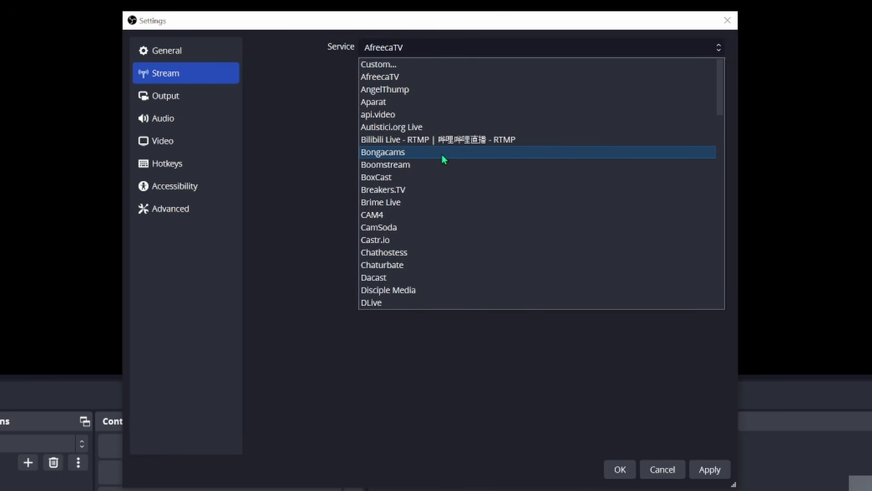
{"action": "scroll", "coordinate": [443, 156], "scroll_direction": "down", "scroll_amount": 4}
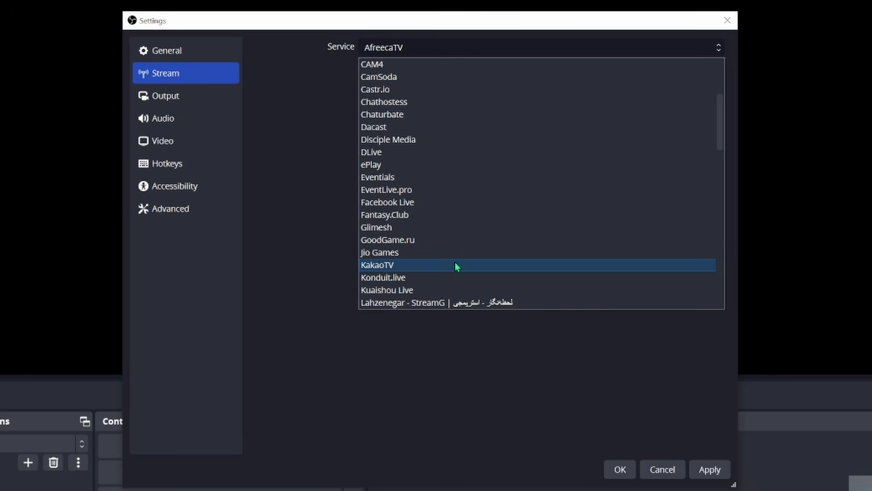
{"action": "scroll", "coordinate": [454, 263], "scroll_direction": "down", "scroll_amount": 2}
{"action": "scroll", "coordinate": [450, 253], "scroll_direction": "down", "scroll_amount": 4}
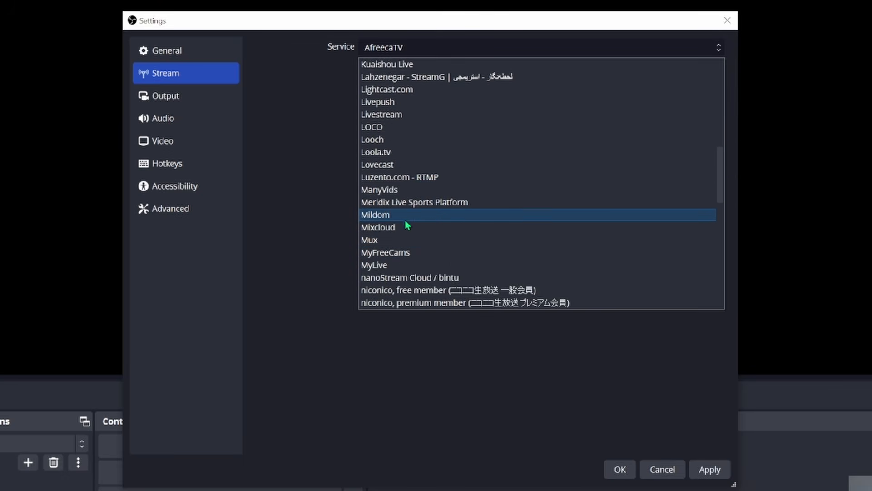
{"action": "left_click", "coordinate": [440, 336]}
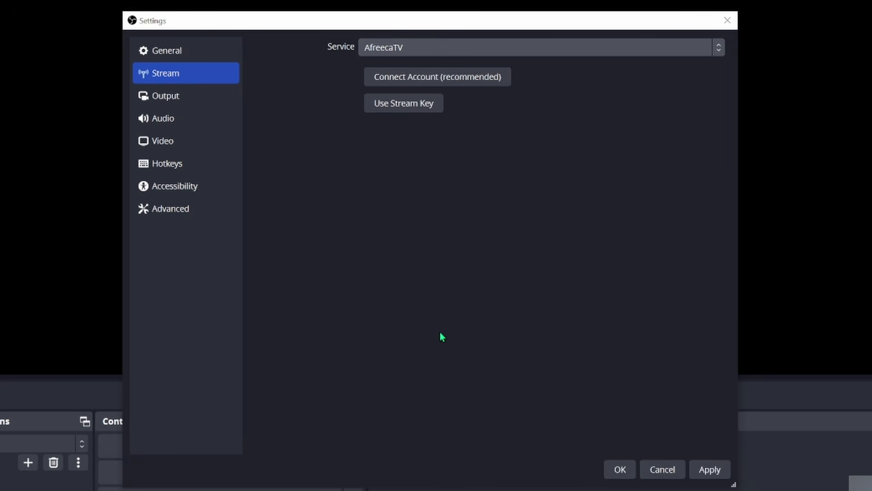
Select Custom as the streaming service to view its server and stream key fields.
{"action": "left_click", "coordinate": [374, 54]}
{"action": "scroll", "coordinate": [415, 91], "scroll_direction": "up", "scroll_amount": 1}
{"action": "left_click", "coordinate": [413, 64]}
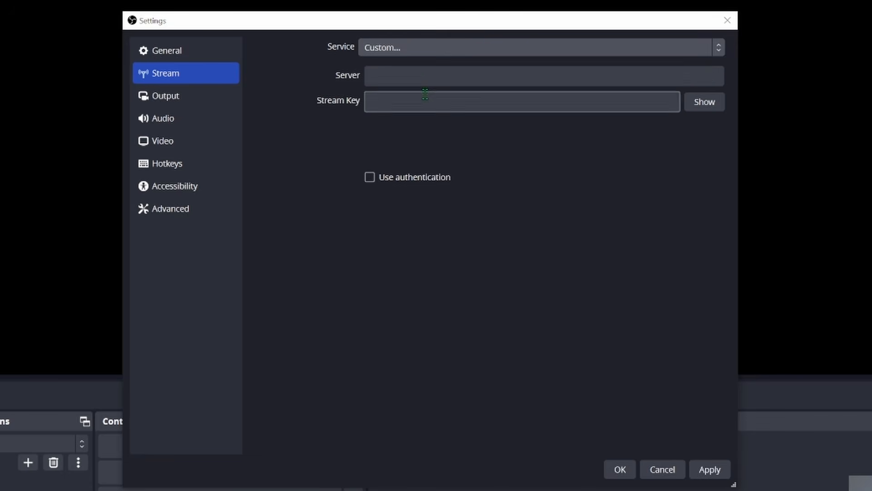
Choose YouTube - RTMPS as the streaming service.
{"action": "left_click", "coordinate": [394, 55]}
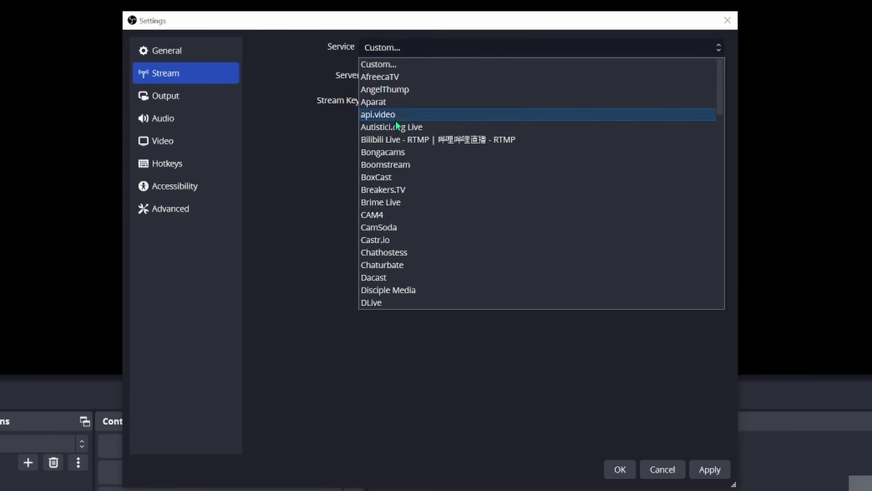
{"action": "scroll", "coordinate": [424, 178], "scroll_direction": "down", "scroll_amount": 6}
{"action": "scroll", "coordinate": [428, 191], "scroll_direction": "down", "scroll_amount": 12}
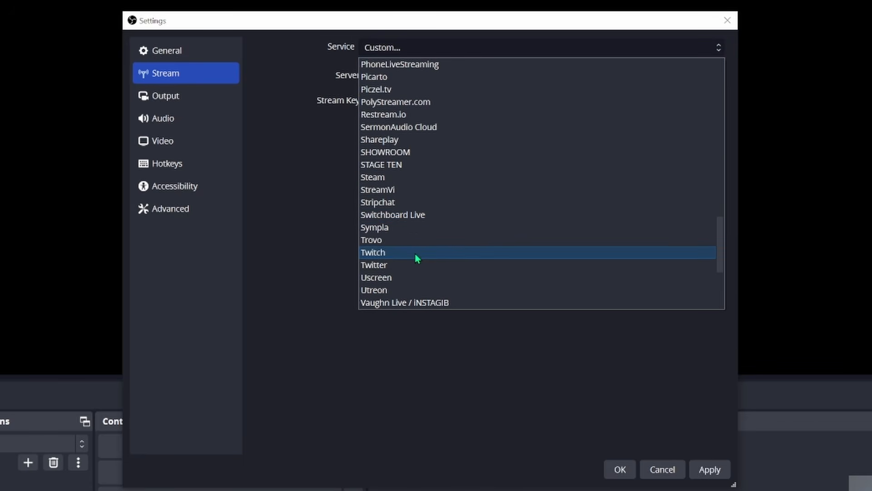
{"action": "scroll", "coordinate": [421, 280], "scroll_direction": "down", "scroll_amount": 4}
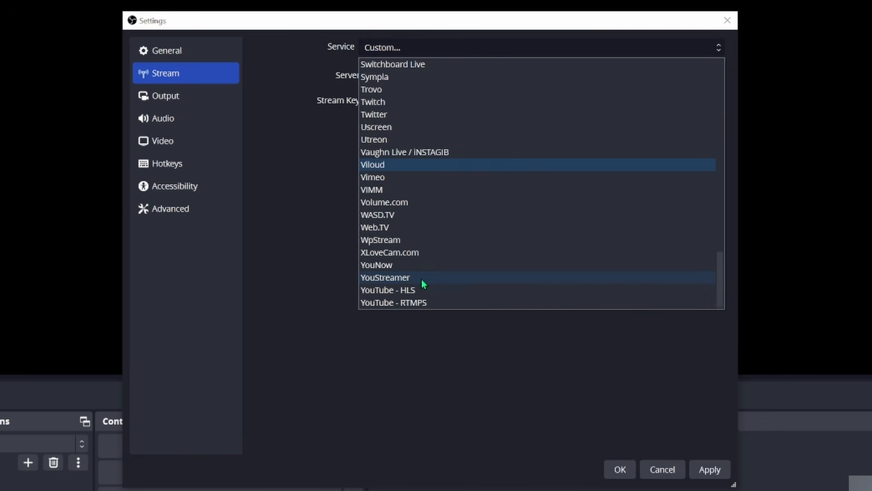
{"action": "left_click", "coordinate": [432, 303]}
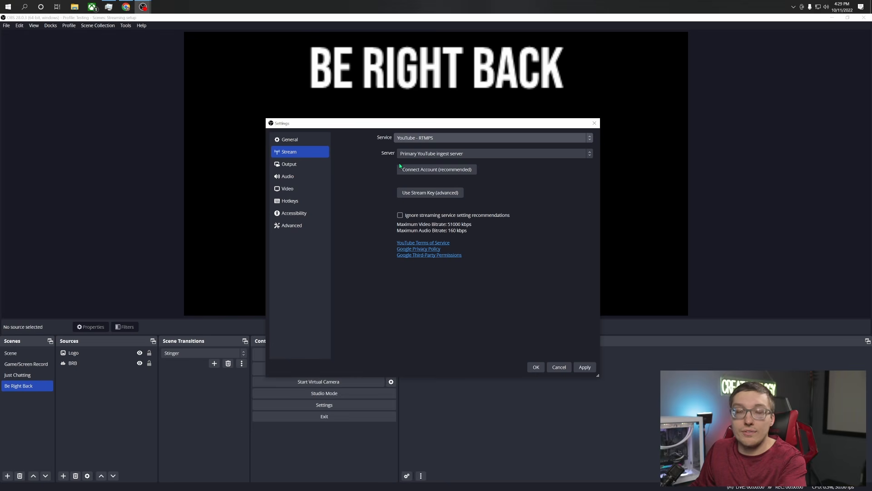
Set the output mode to Advanced in the Output settings.
{"action": "left_click", "coordinate": [298, 164]}
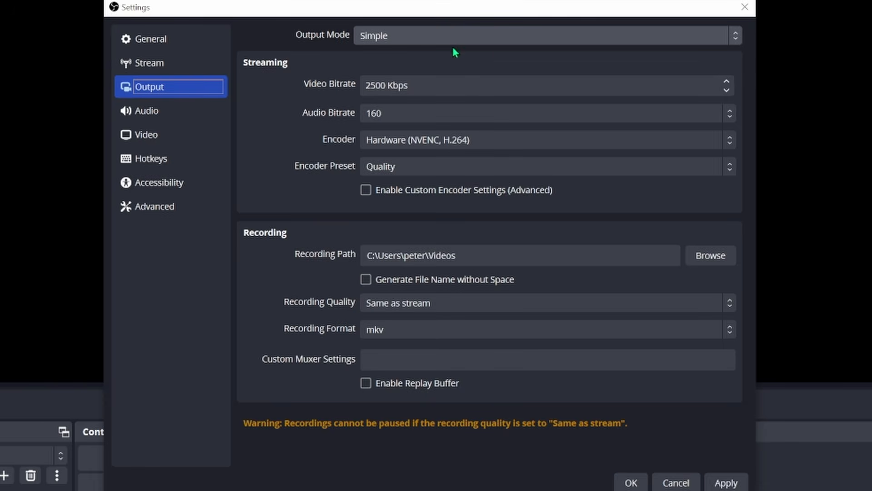
{"action": "left_click", "coordinate": [448, 37]}
{"action": "left_click", "coordinate": [430, 68]}
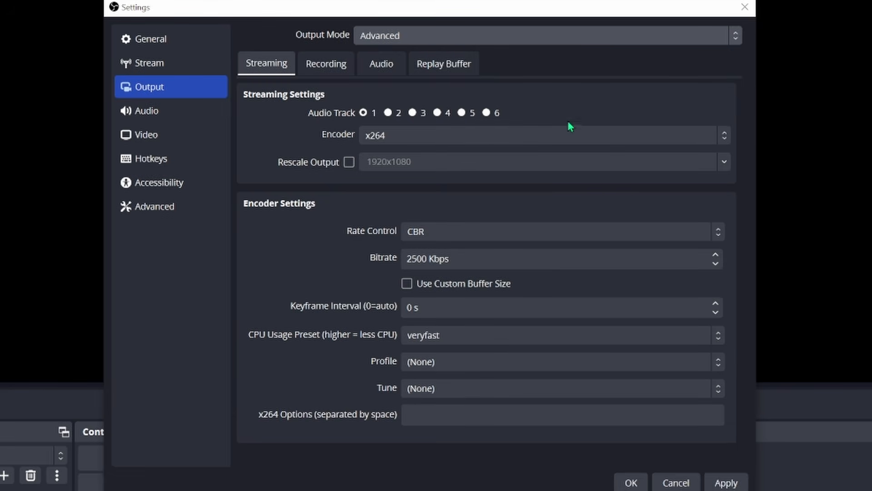
Try NVIDIA NVENC H.264 as the streaming encoder and switch back to x264.
{"action": "left_click", "coordinate": [575, 133]}
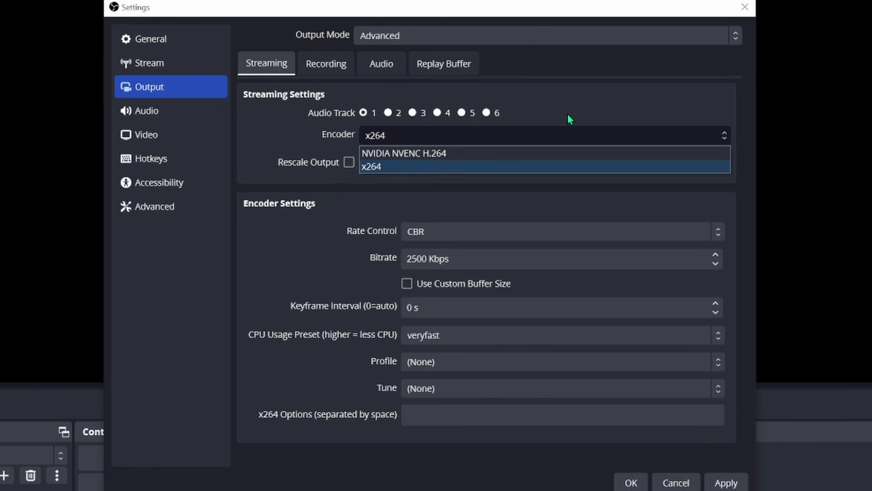
{"action": "left_click", "coordinate": [492, 153]}
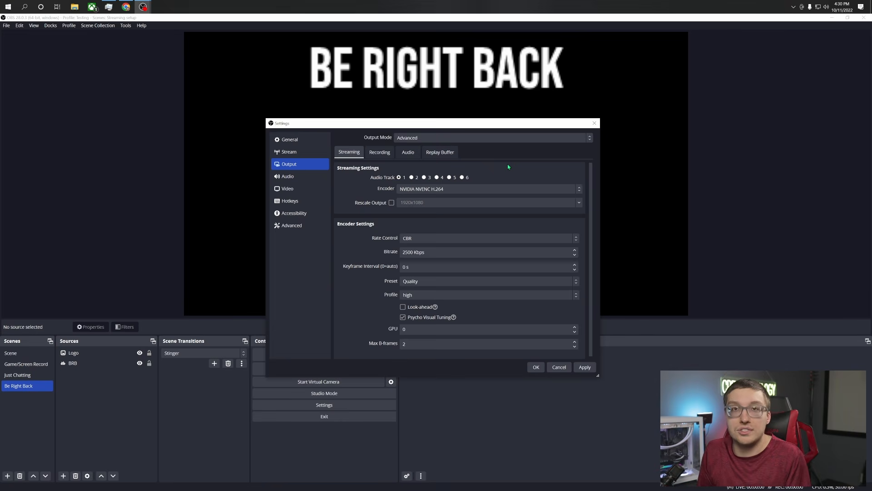
{"action": "left_click", "coordinate": [516, 190]}
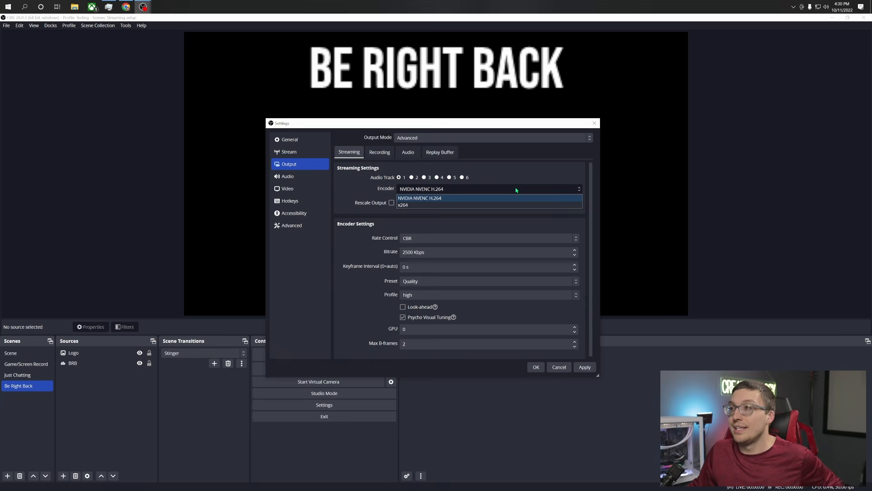
{"action": "left_click", "coordinate": [518, 205]}
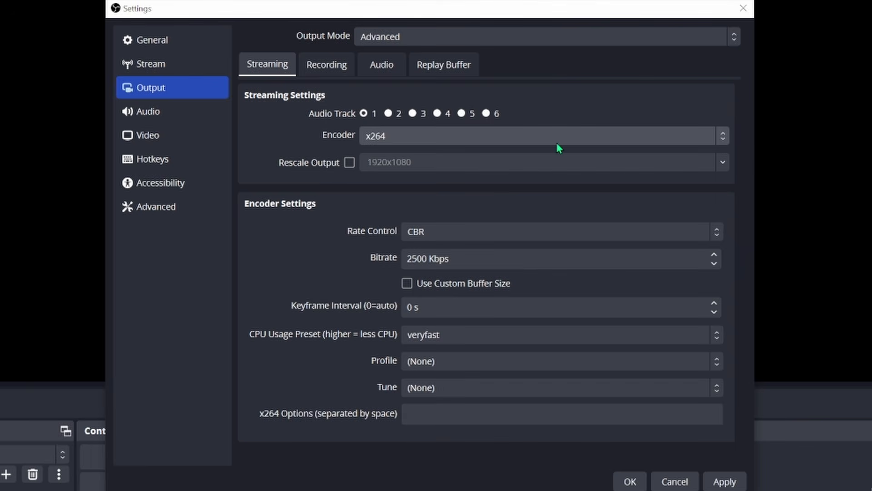
Set the streaming encoder's bitrate to 4500 Kbps.
{"action": "left_click", "coordinate": [477, 259]}
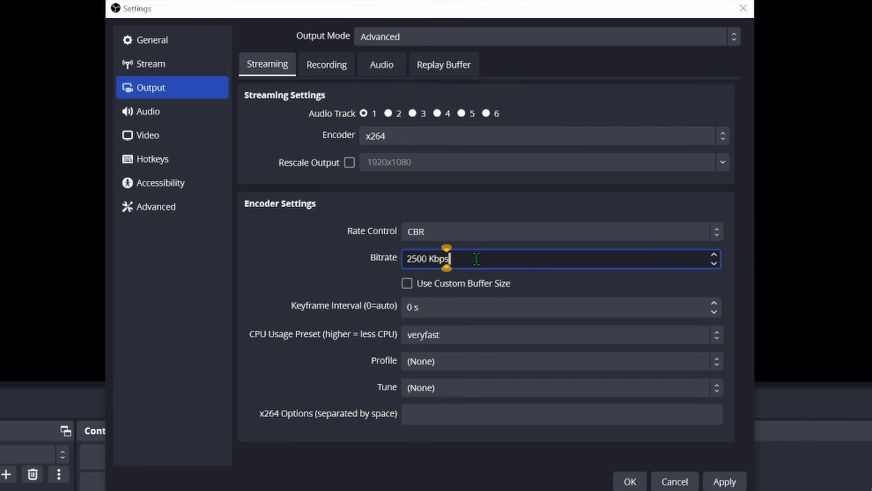
{"action": "left_click", "coordinate": [426, 259]}
{"action": "key", "text": "BackSpace"}
{"action": "key", "text": "BackSpace"}
{"action": "key", "text": "BackSpace"}
{"action": "key", "text": "BackSpace"}
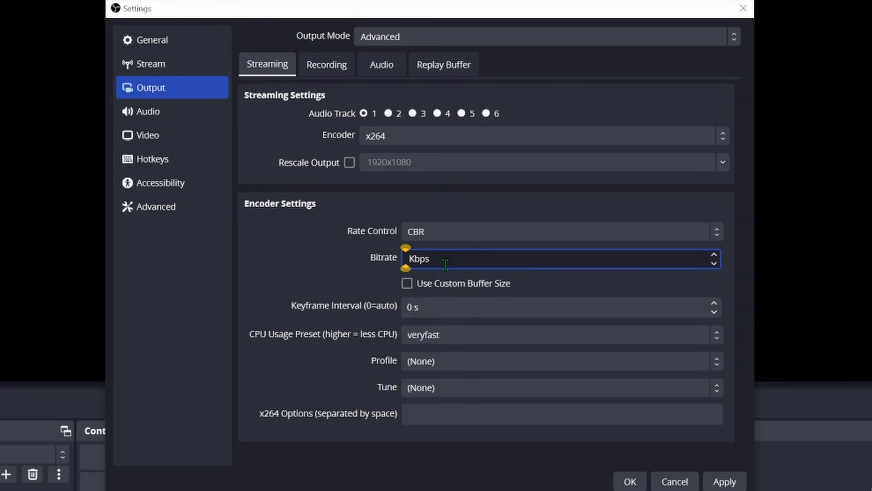
{"action": "type", "text": "4500"}
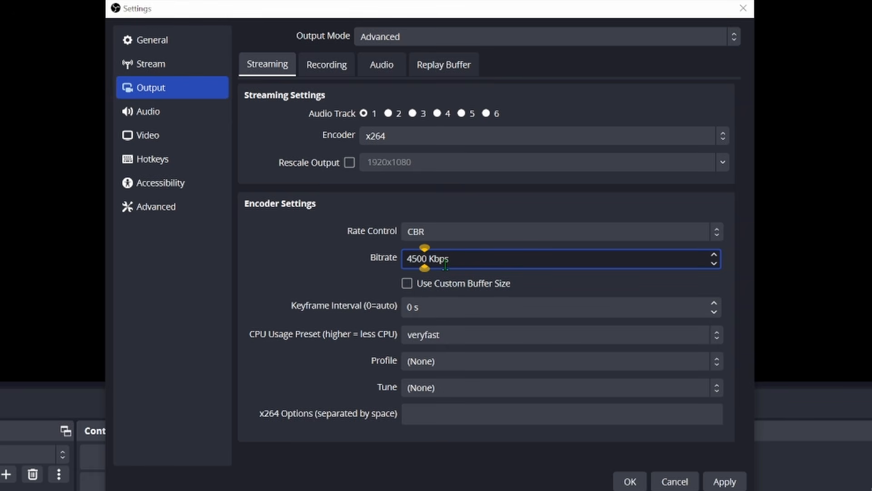
Set the x264 CPU usage preset to medium and check the slower presets on offer.
{"action": "left_click", "coordinate": [302, 260]}
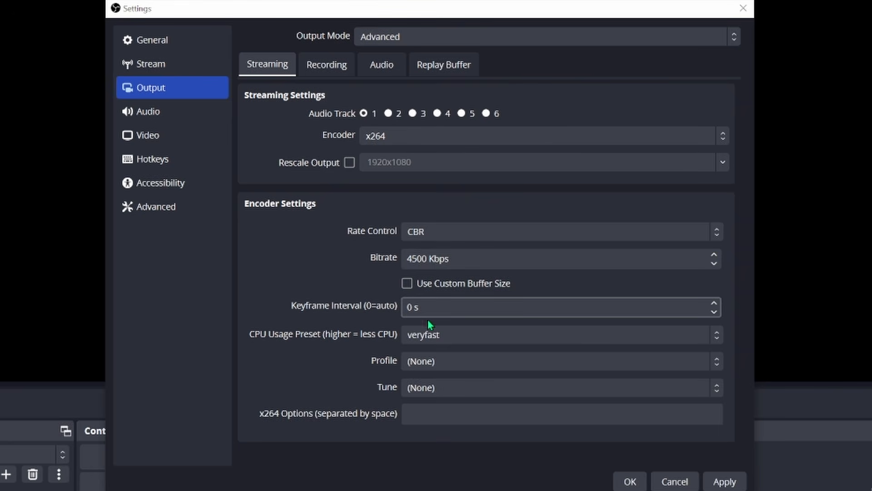
{"action": "left_click", "coordinate": [507, 345]}
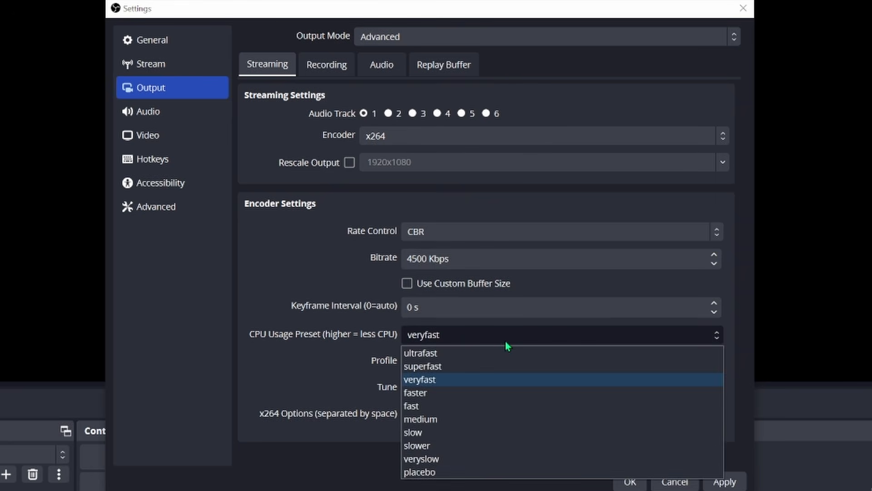
{"action": "left_click", "coordinate": [472, 418]}
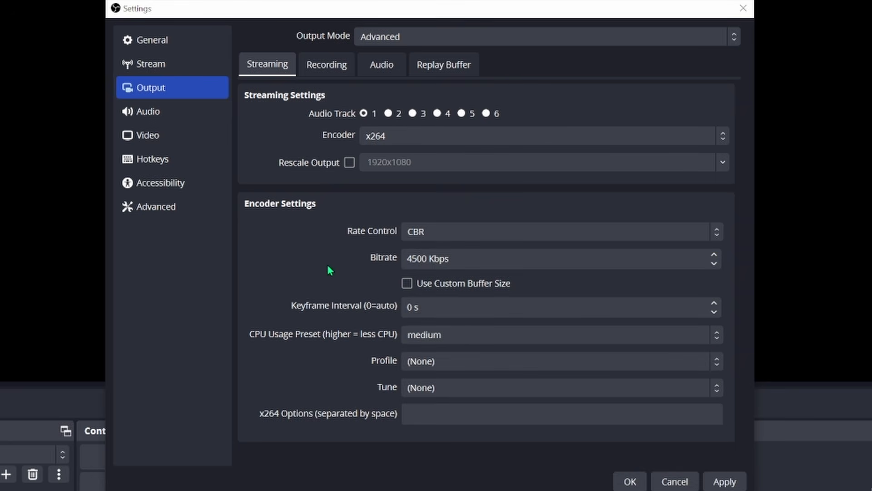
{"action": "left_click", "coordinate": [449, 340]}
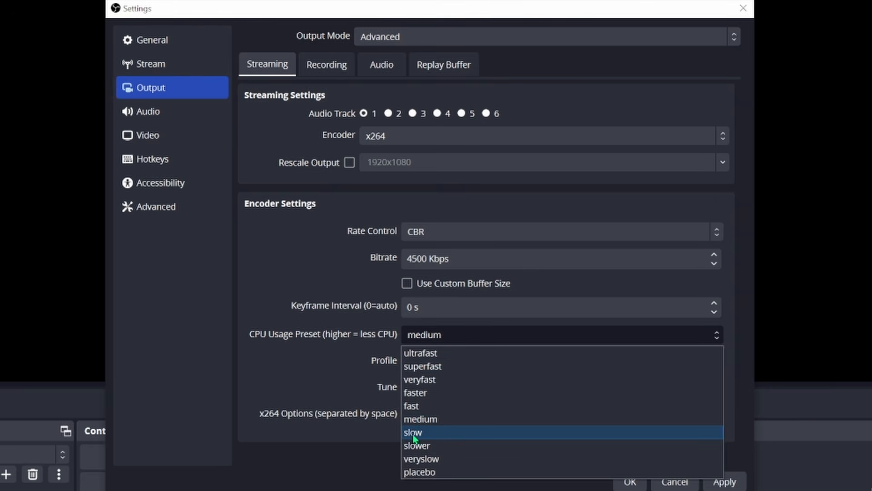
{"action": "left_click", "coordinate": [336, 361]}
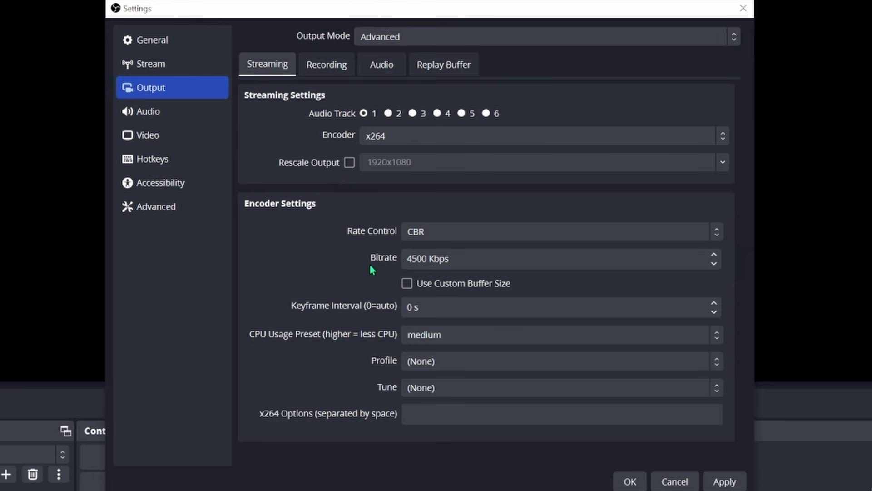
Choose NVIDIA NVENC H.264 as the streaming encoder, try a bitrate of 3000 Kbps, and set it to 6000 Kbps.
{"action": "left_click", "coordinate": [471, 139]}
{"action": "left_click", "coordinate": [454, 154]}
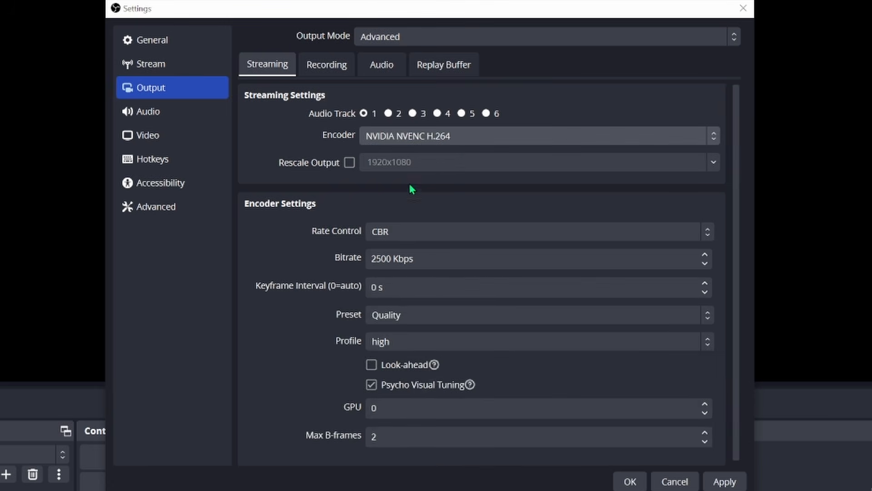
{"action": "left_click", "coordinate": [415, 258]}
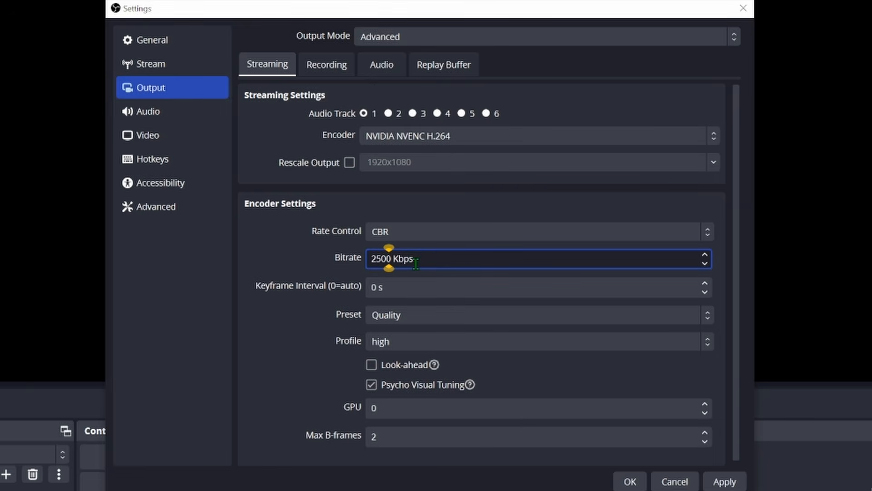
{"action": "key", "text": "BackSpace"}
{"action": "key", "text": "BackSpace"}
{"action": "key", "text": "BackSpace"}
{"action": "key", "text": "BackSpace"}
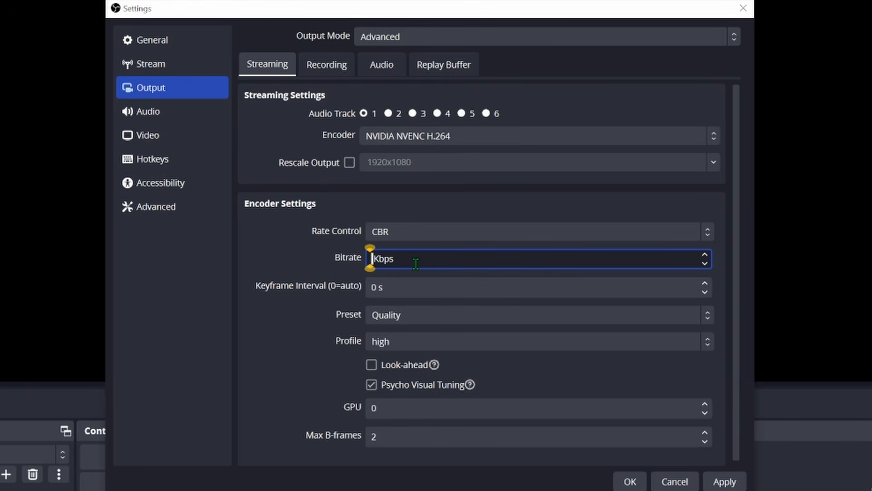
{"action": "type", "text": "3000"}
{"action": "key", "text": "BackSpace"}
{"action": "key", "text": "BackSpace"}
{"action": "key", "text": "BackSpace"}
{"action": "key", "text": "BackSpace"}
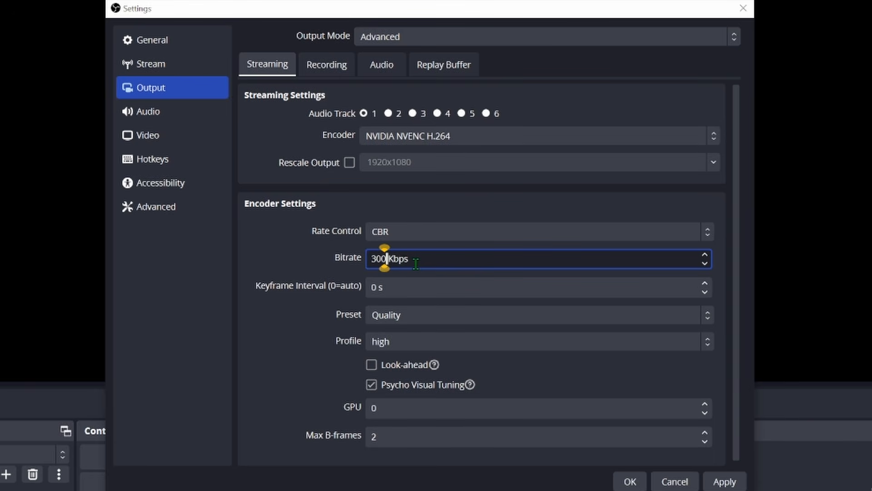
{"action": "type", "text": "6000"}
Try a streaming bitrate of 4500 Kbps for the NVENC encoder.
{"action": "key", "text": "BackSpace"}
{"action": "key", "text": "BackSpace"}
{"action": "key", "text": "BackSpace"}
{"action": "key", "text": "BackSpace"}
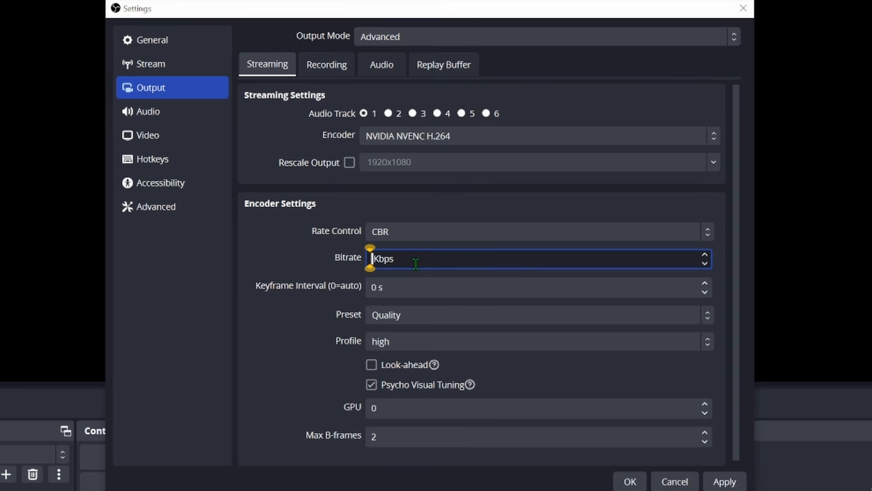
{"action": "type", "text": "4500"}
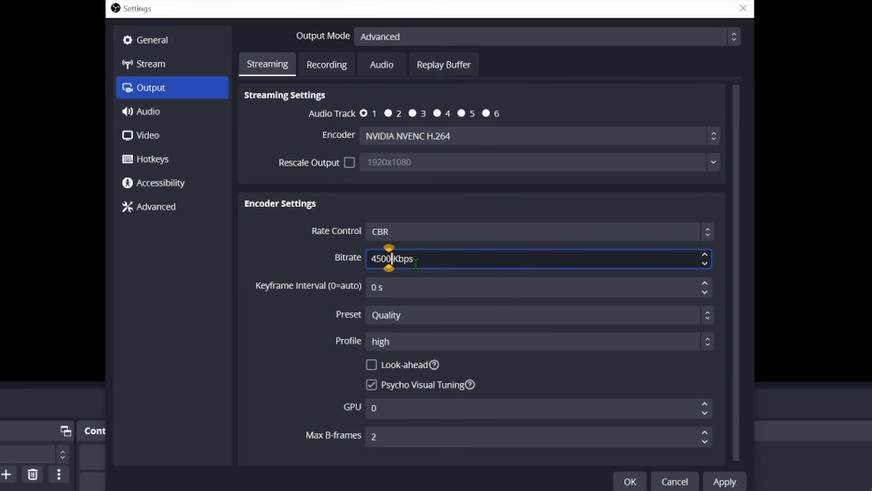
Try a streaming bitrate of 50000 Kbps for the NVENC encoder.
{"action": "key", "text": "BackSpace"}
{"action": "key", "text": "BackSpace"}
{"action": "key", "text": "BackSpace"}
{"action": "key", "text": "BackSpace"}
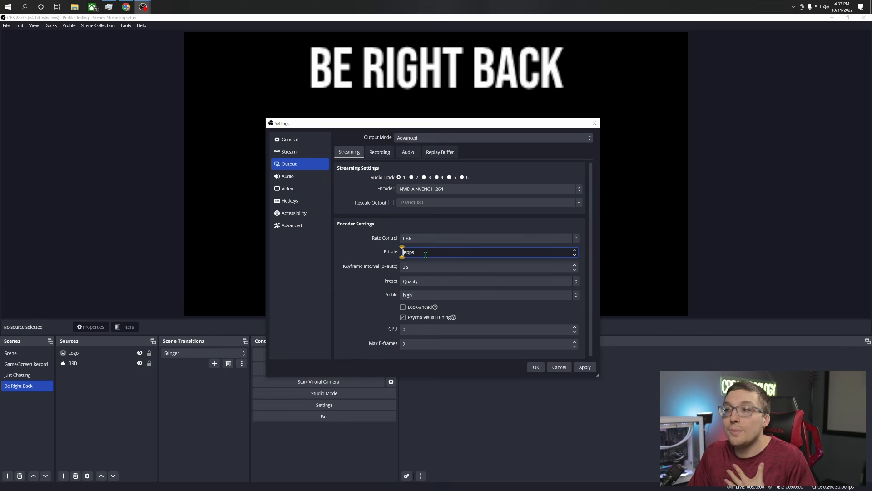
{"action": "type", "text": "50000"}
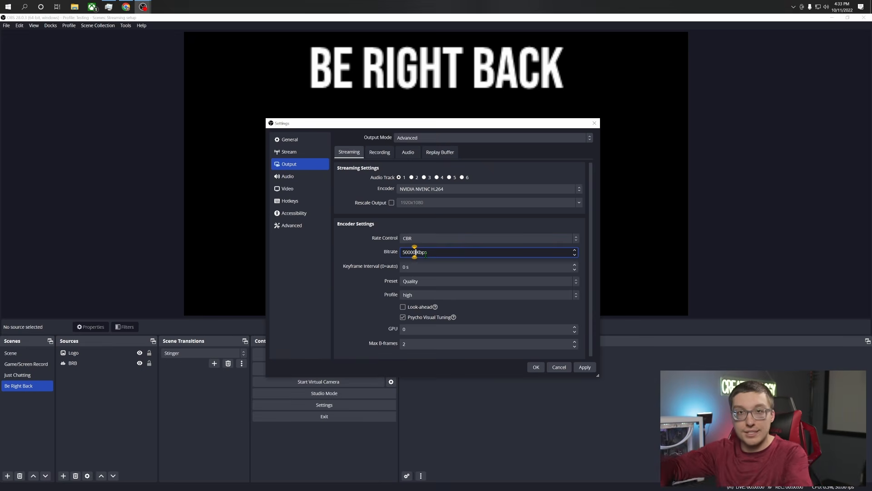
Try a streaming bitrate of 10000 Kbps for the NVENC encoder.
{"action": "key", "text": "BackSpace"}
{"action": "key", "text": "BackSpace"}
{"action": "key", "text": "BackSpace"}
{"action": "key", "text": "BackSpace"}
{"action": "key", "text": "BackSpace"}
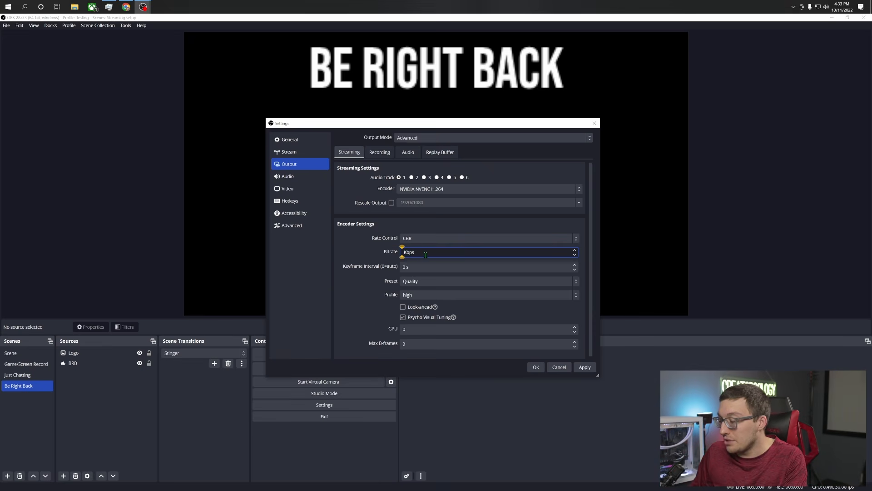
{"action": "type", "text": "10000"}
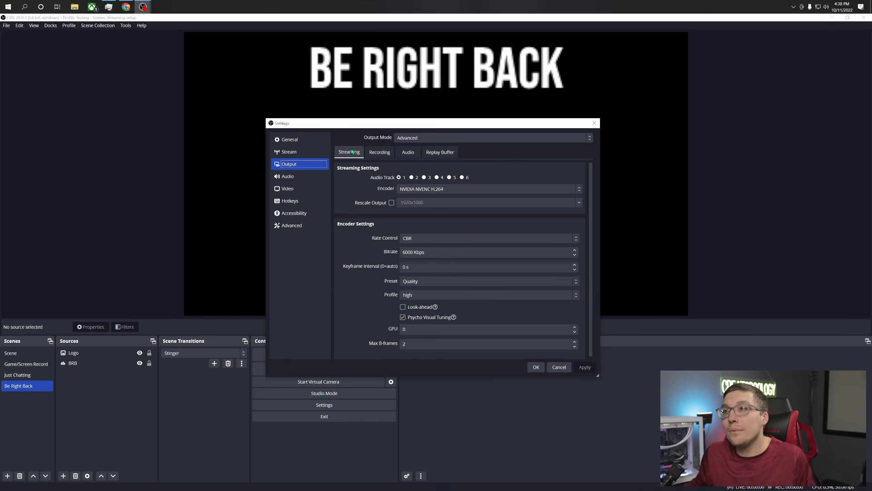
Review the Advanced, Accessibility, Hotkeys and Video settings.
{"action": "left_click", "coordinate": [303, 227]}
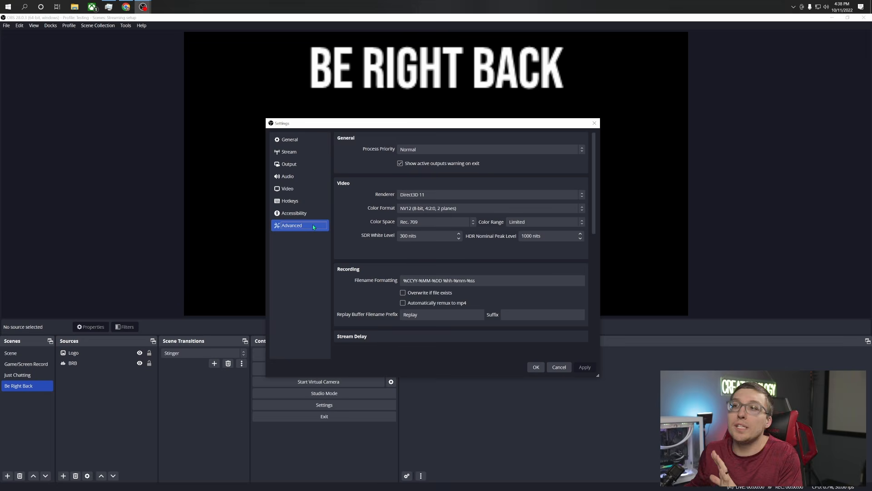
{"action": "scroll", "coordinate": [371, 217], "scroll_direction": "down", "scroll_amount": 3}
{"action": "scroll", "coordinate": [371, 218], "scroll_direction": "down", "scroll_amount": 5}
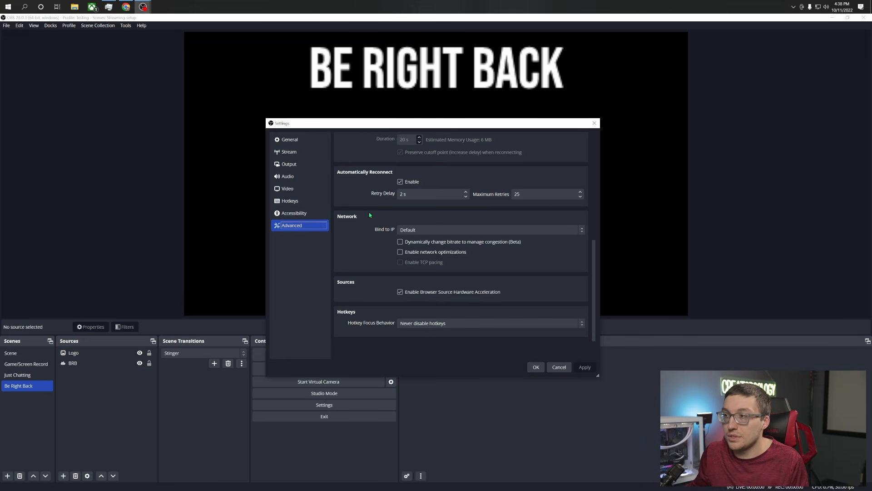
{"action": "scroll", "coordinate": [370, 217], "scroll_direction": "up", "scroll_amount": 8}
{"action": "left_click", "coordinate": [314, 214]}
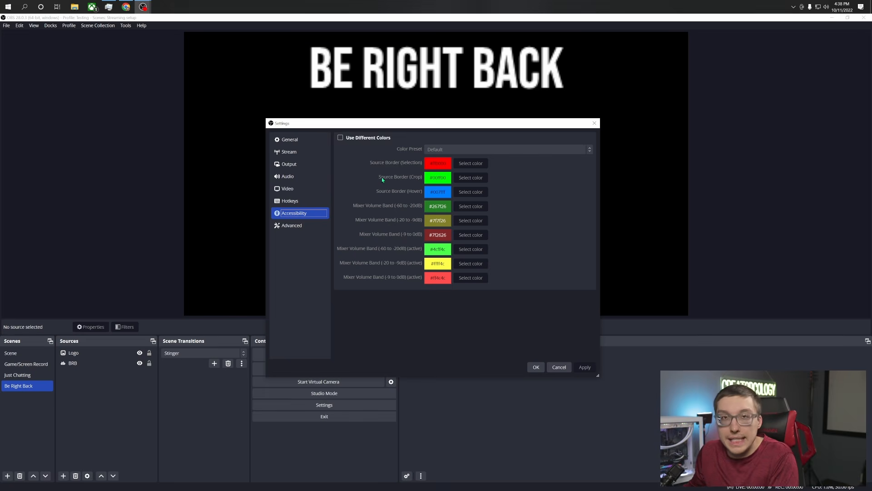
{"action": "left_click", "coordinate": [303, 203]}
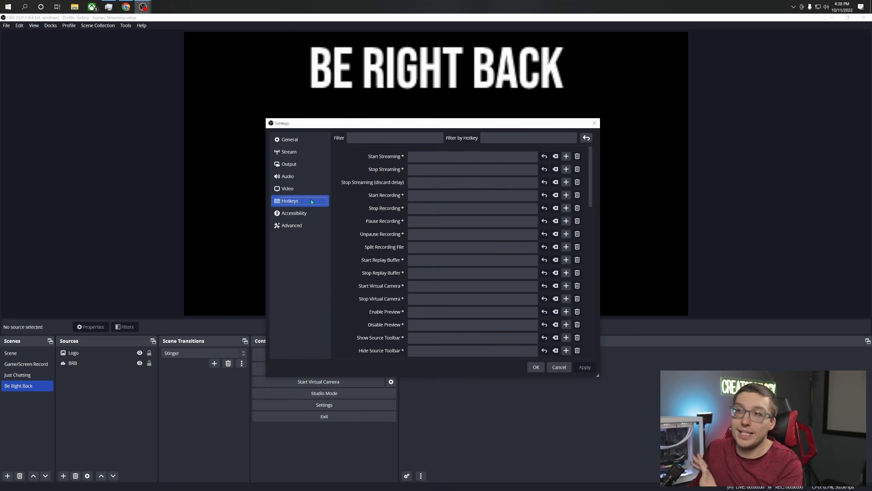
{"action": "left_click", "coordinate": [308, 190]}
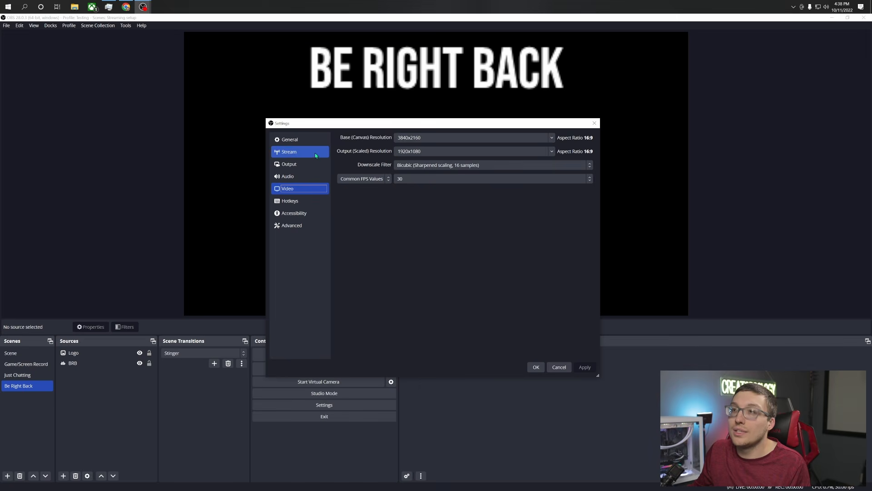
Set Mic/Auxiliary Audio to Stream Mix A L/R (2- Revelator IO 24) and Mic/Auxiliary Audio 2 to Stream Mix B L/R (2- Revelator IO 24).
{"action": "left_click", "coordinate": [305, 180]}
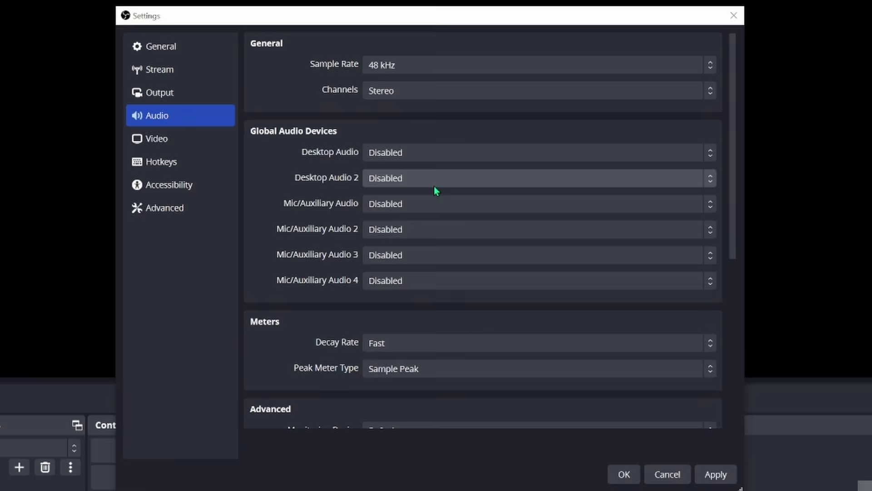
{"action": "left_click", "coordinate": [414, 205]}
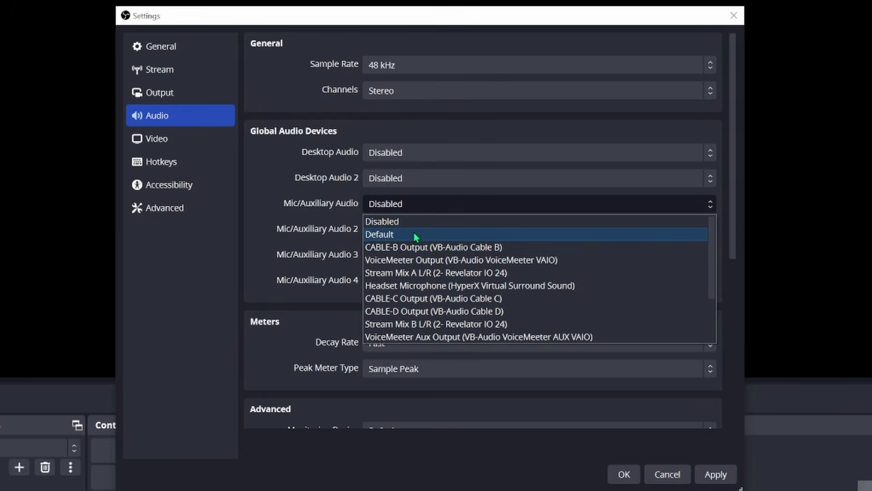
{"action": "left_click", "coordinate": [448, 274]}
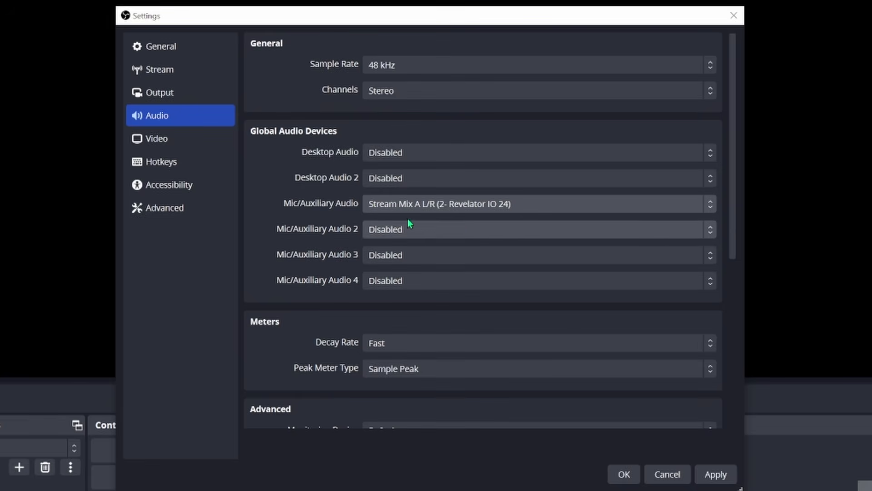
{"action": "left_click", "coordinate": [411, 228]}
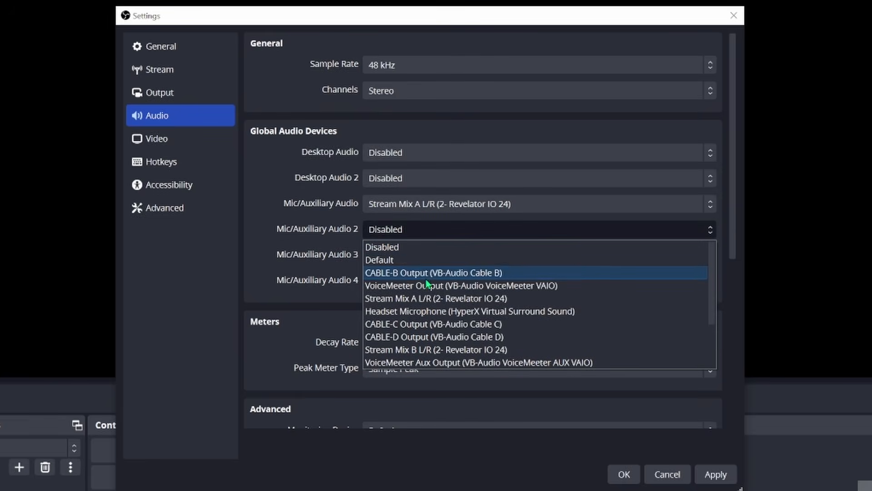
{"action": "left_click", "coordinate": [465, 353]}
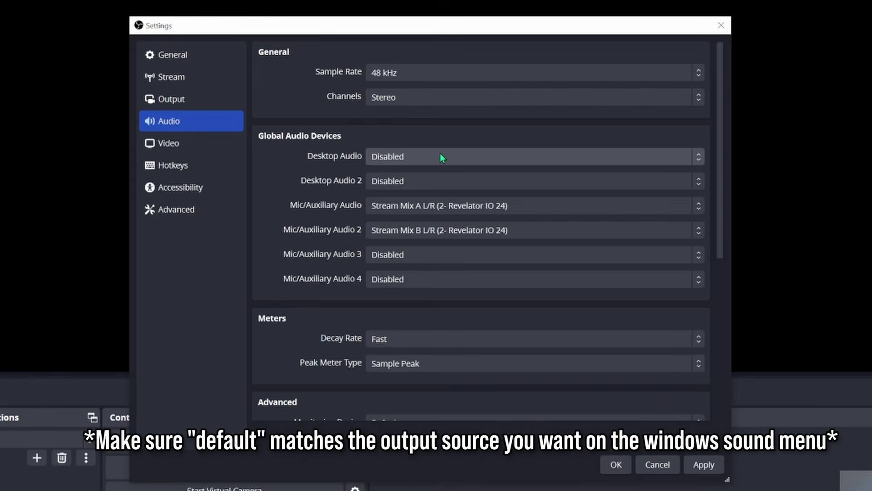
Review the devices available for Desktop Audio and Mic/Auxiliary Audio without changing the selections.
{"action": "left_click", "coordinate": [449, 156]}
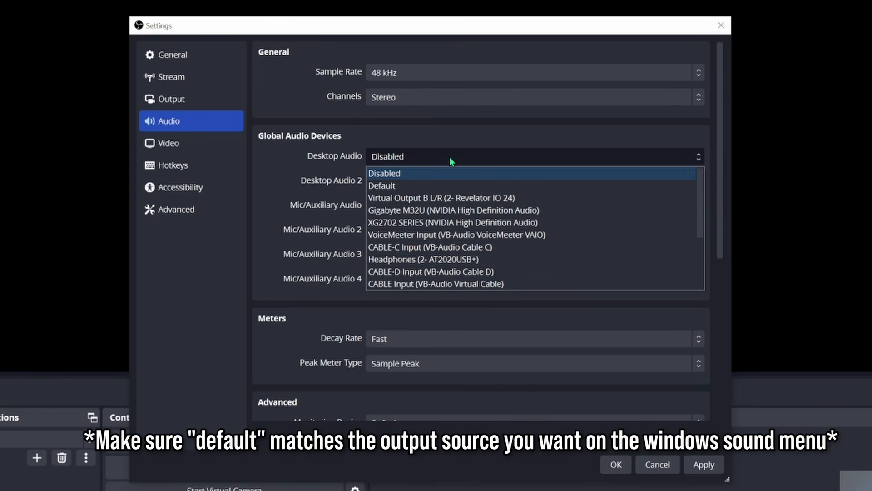
{"action": "left_click", "coordinate": [395, 173]}
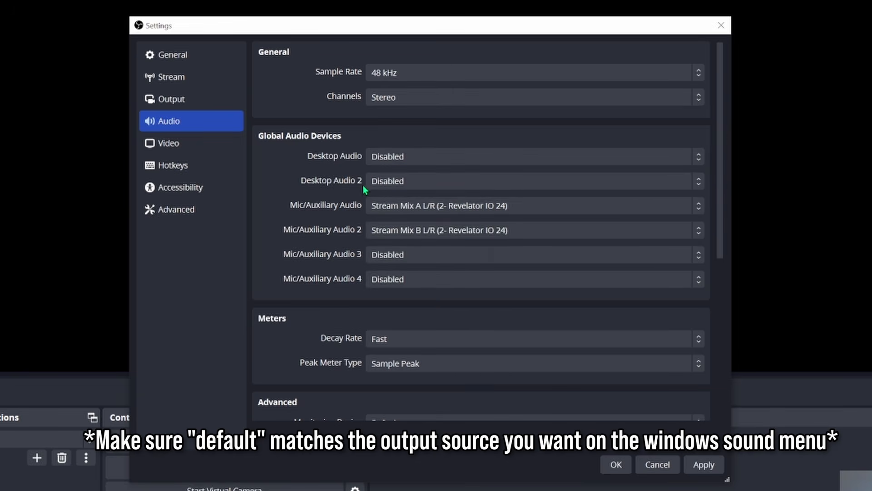
{"action": "left_click", "coordinate": [411, 186]}
{"action": "left_click", "coordinate": [411, 213]}
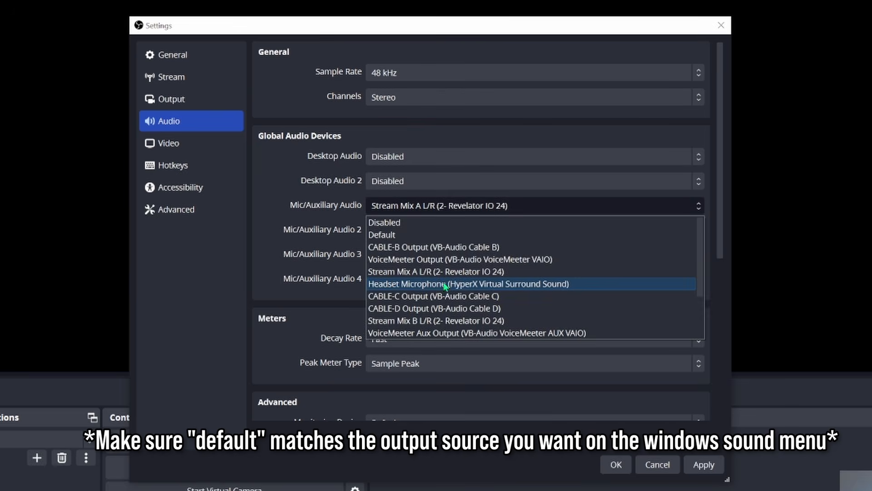
{"action": "scroll", "coordinate": [451, 285], "scroll_direction": "down", "scroll_amount": 2}
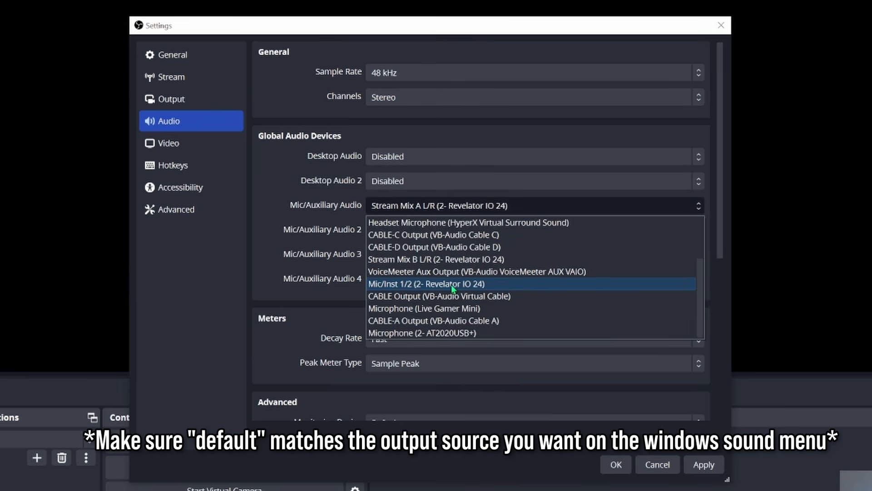
{"action": "left_click", "coordinate": [464, 337]}
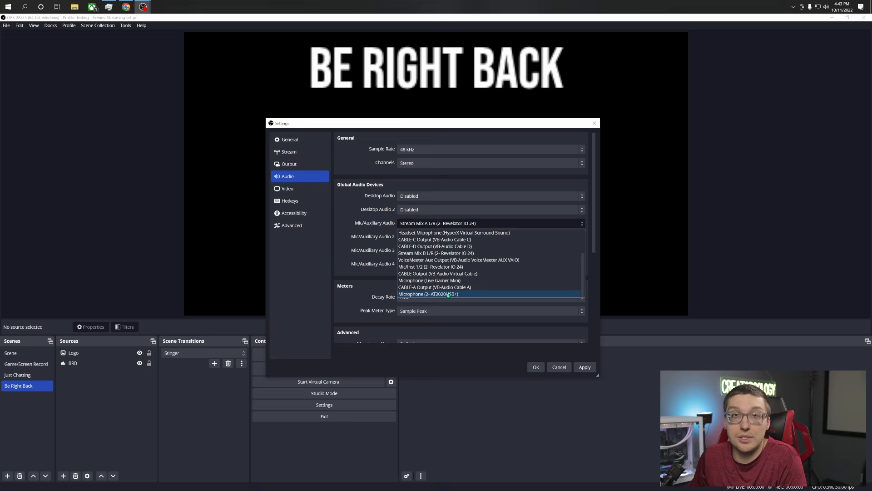
{"action": "left_click", "coordinate": [372, 228]}
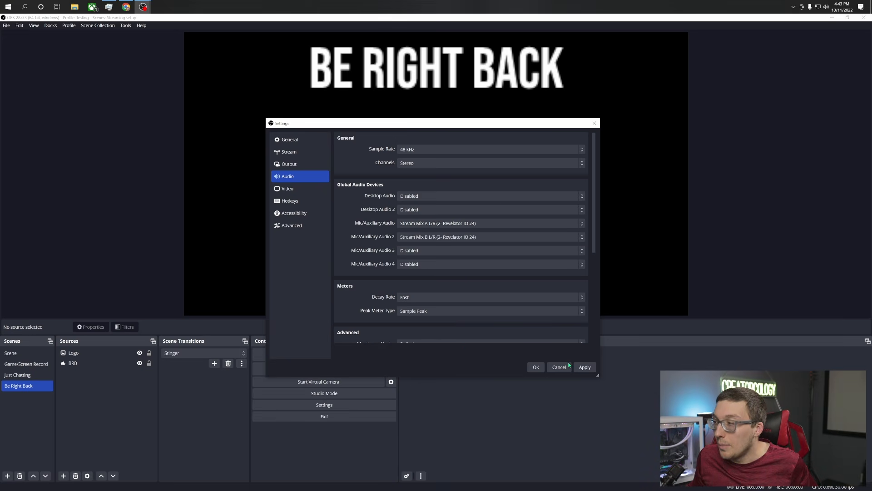
Apply the audio device settings and move the Settings window away from the audio mixer.
{"action": "left_click", "coordinate": [585, 367]}
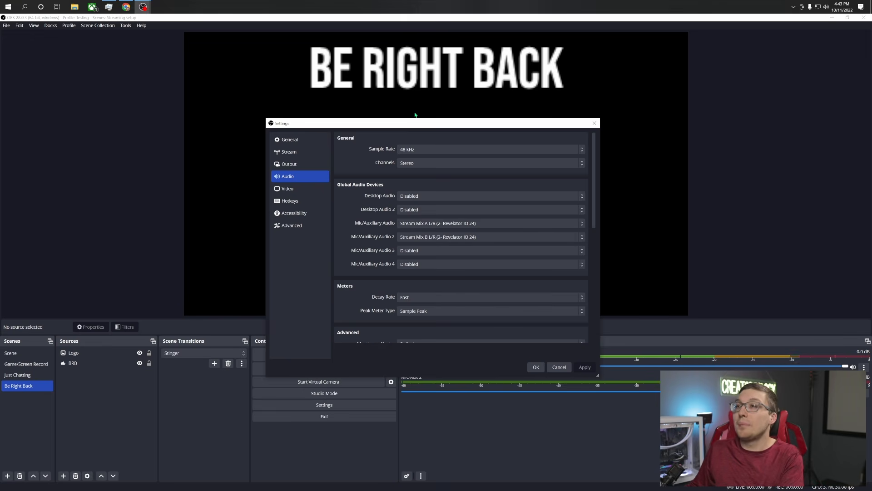
{"action": "left_click_drag", "start_coordinate": [447, 126], "coordinate": [313, 71]}
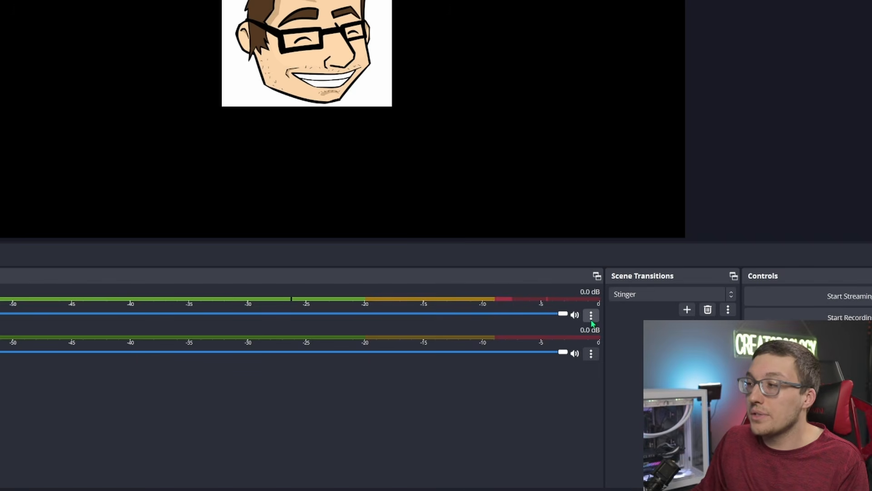
Rename the Mic/Aux audio source to Sennheiser.
{"action": "left_click", "coordinate": [591, 318]}
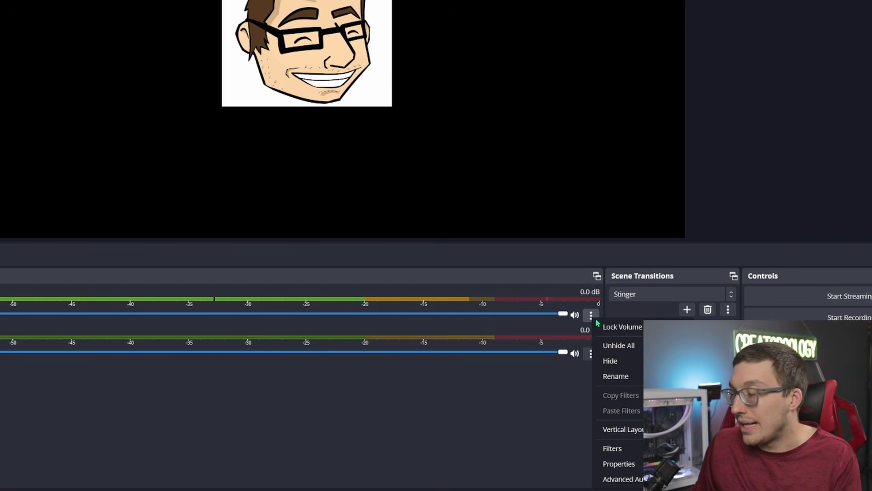
{"action": "left_click", "coordinate": [615, 376]}
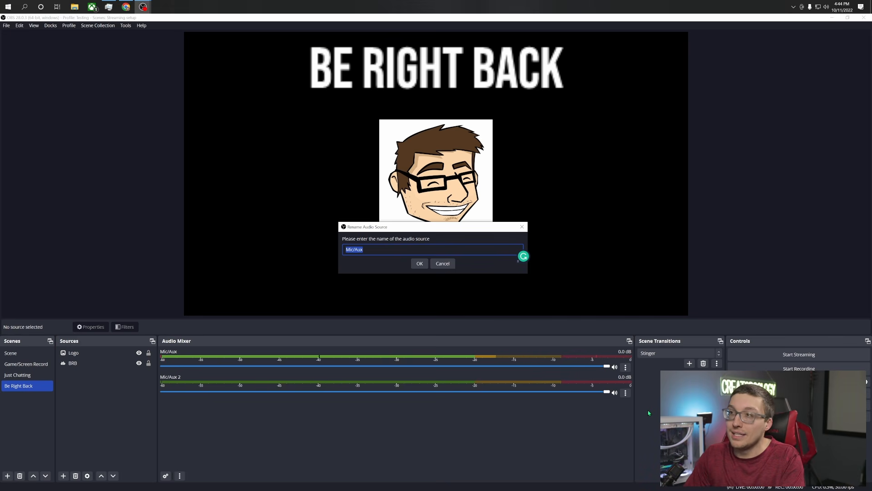
{"action": "type", "text": "Mic"}
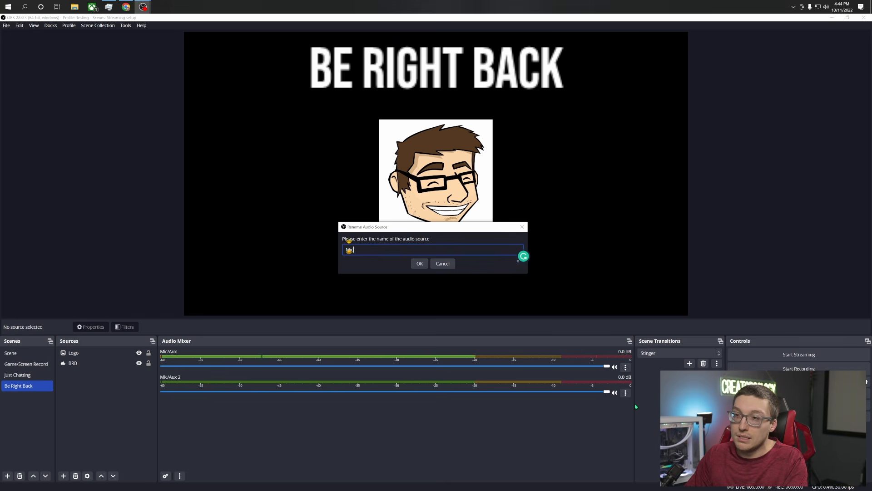
{"action": "key", "text": "BackSpace"}
{"action": "key", "text": "BackSpace"}
{"action": "key", "text": "BackSpace"}
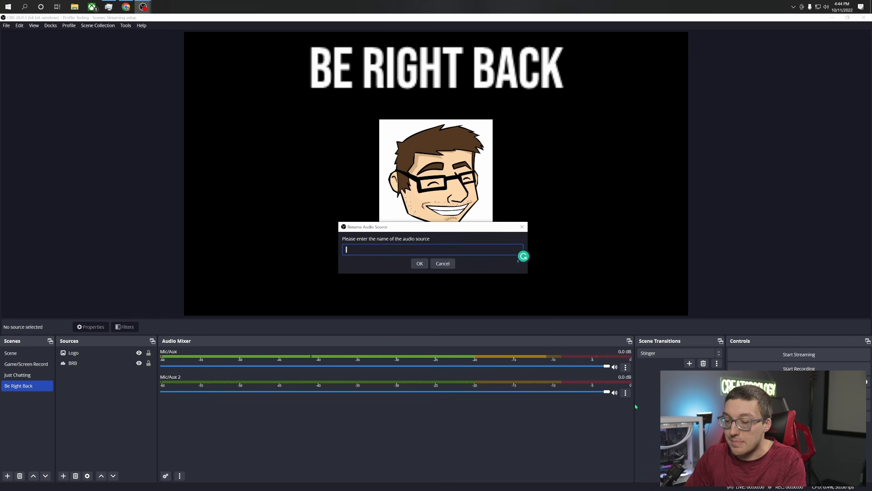
{"action": "type", "text": "Sennheiser"}
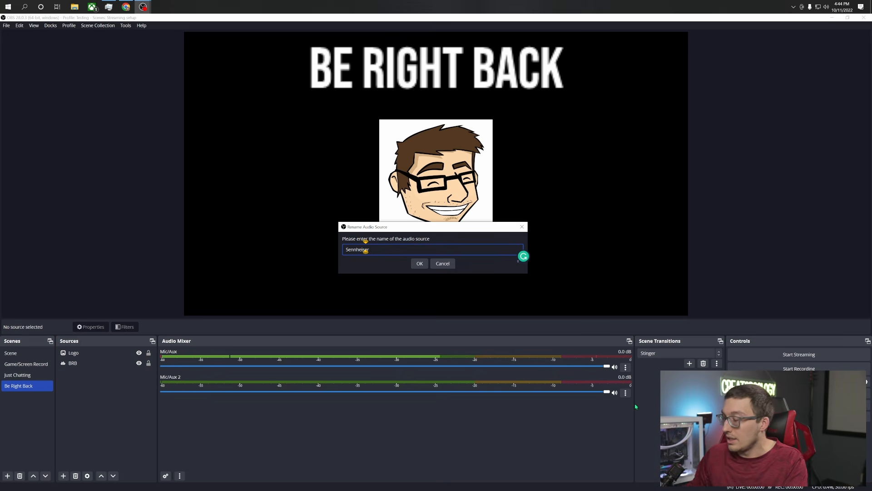
{"action": "key", "text": "Return"}
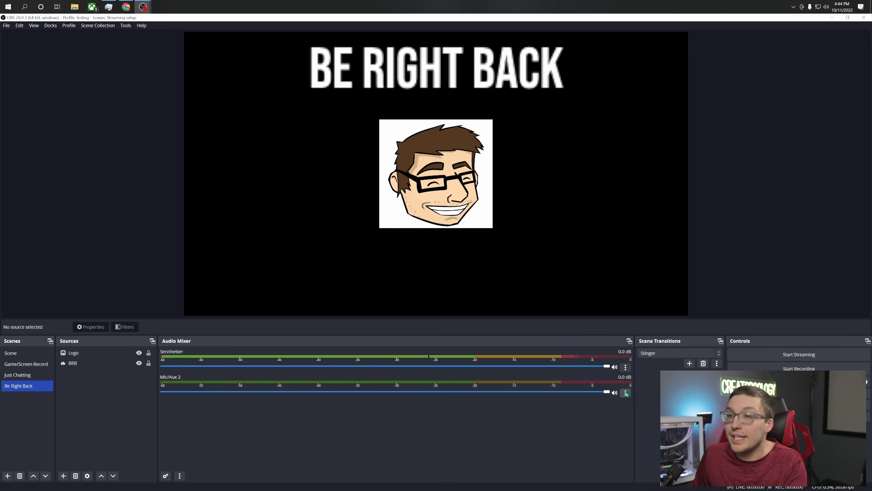
Rename the Mic/Aux 2 audio source to "Stream mix (game, music, etc...)".
{"action": "left_click", "coordinate": [626, 393]}
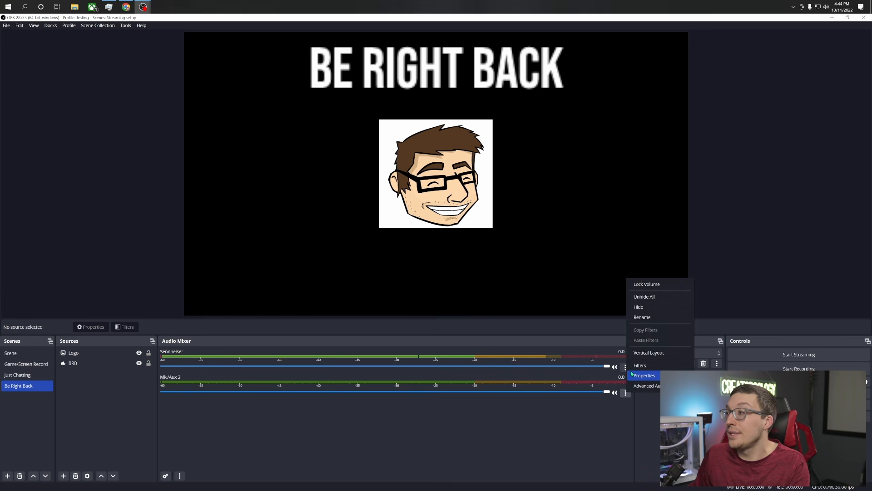
{"action": "left_click", "coordinate": [643, 317]}
{"action": "type", "text": "Stream mix"}
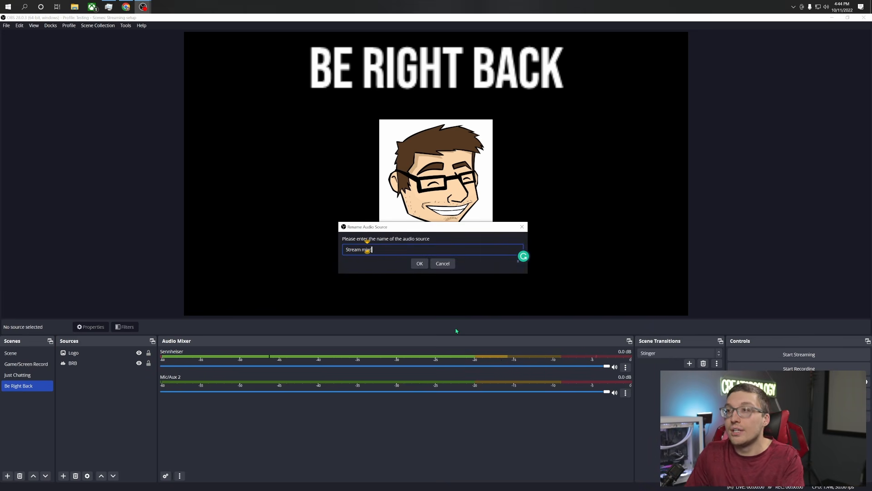
{"action": "key", "text": "BackSpace"}
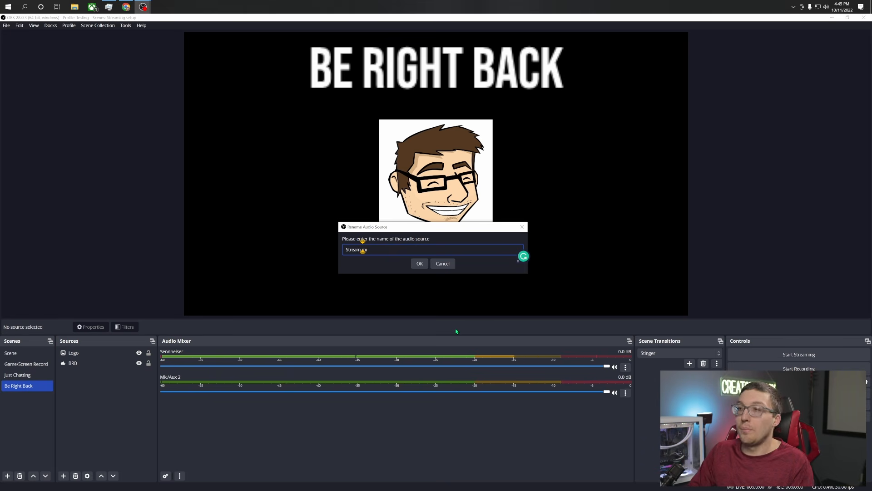
{"action": "type", "text": "x"}
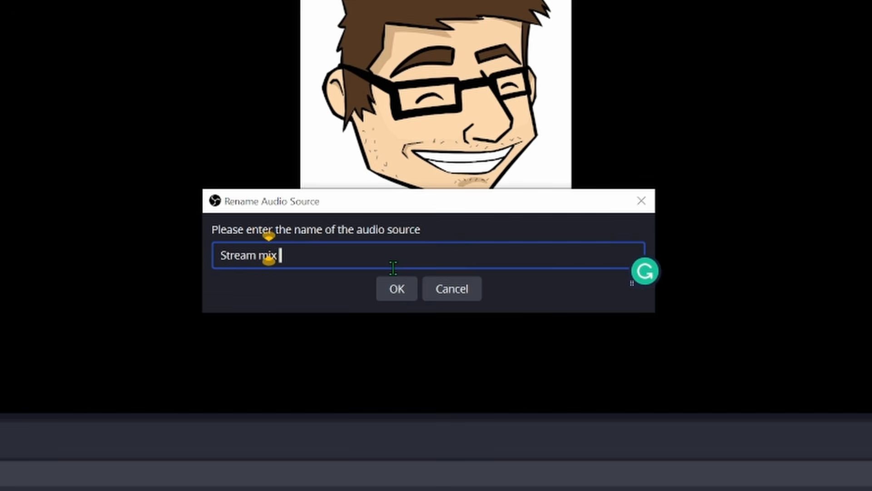
{"action": "type", "text": " (game, music"}
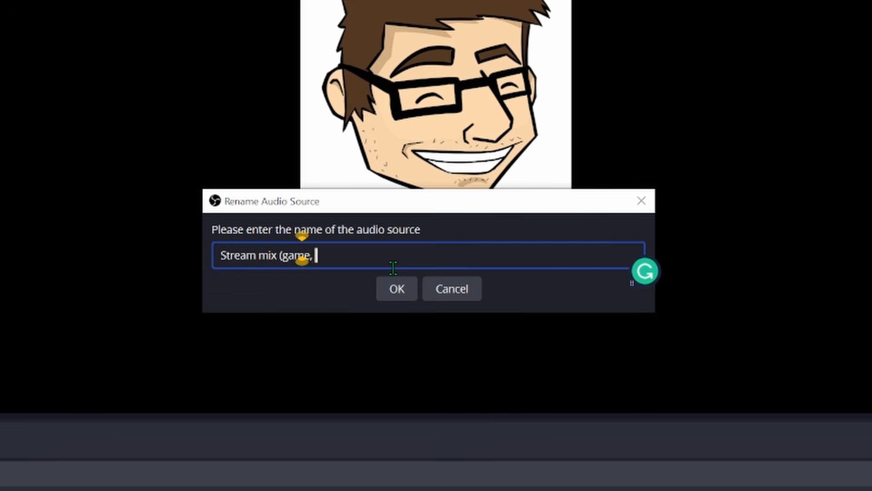
{"action": "type", "text": ", etc...)"}
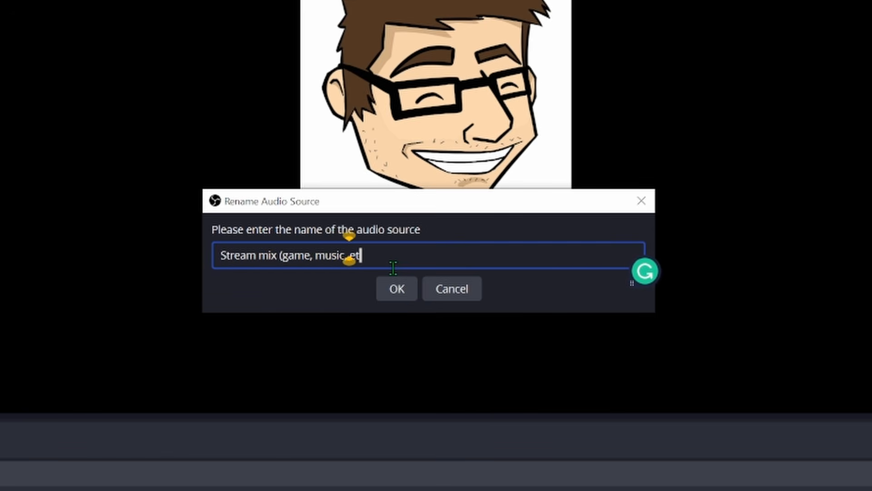
{"action": "key", "text": "Return"}
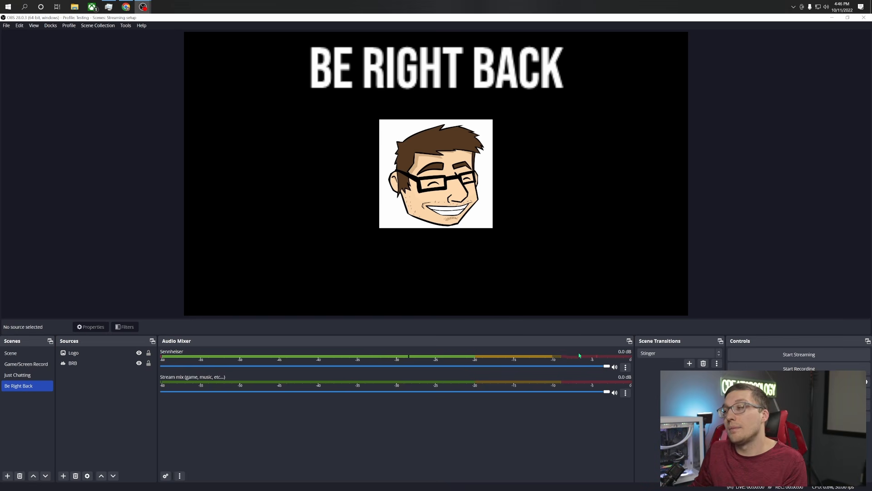
{"action": "left_click", "coordinate": [627, 369]}
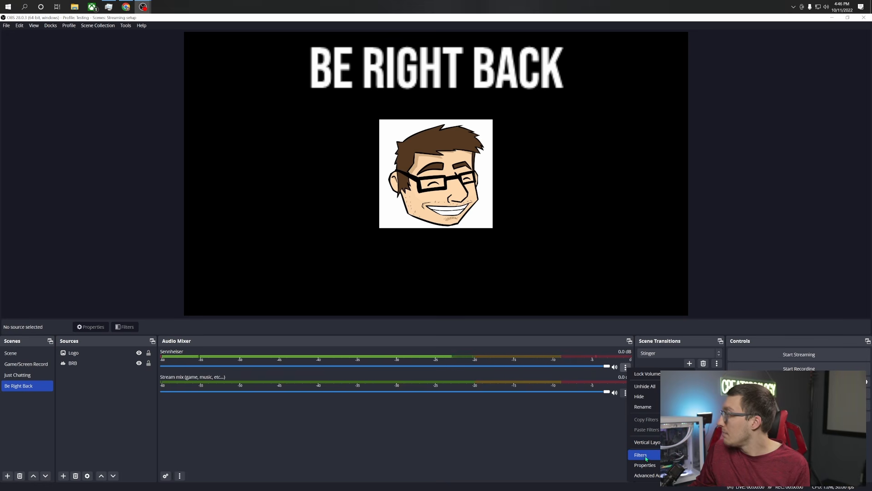
{"action": "left_click", "coordinate": [628, 367]}
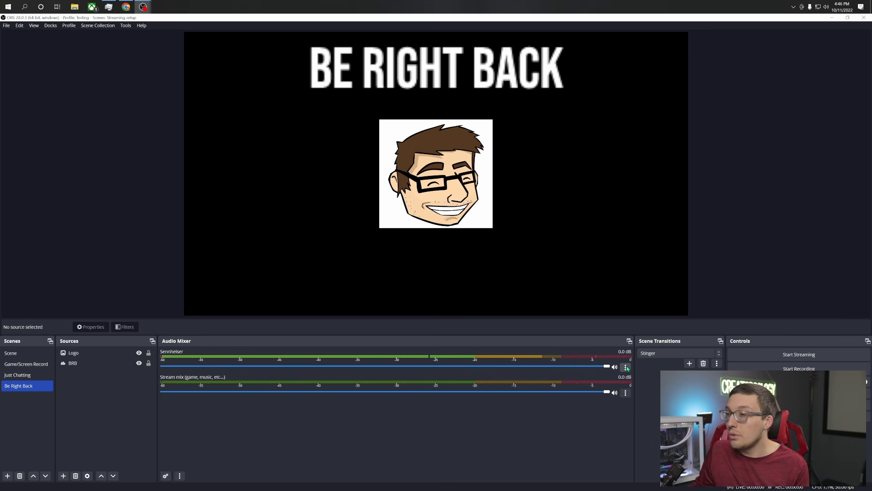
{"action": "left_click", "coordinate": [114, 363]}
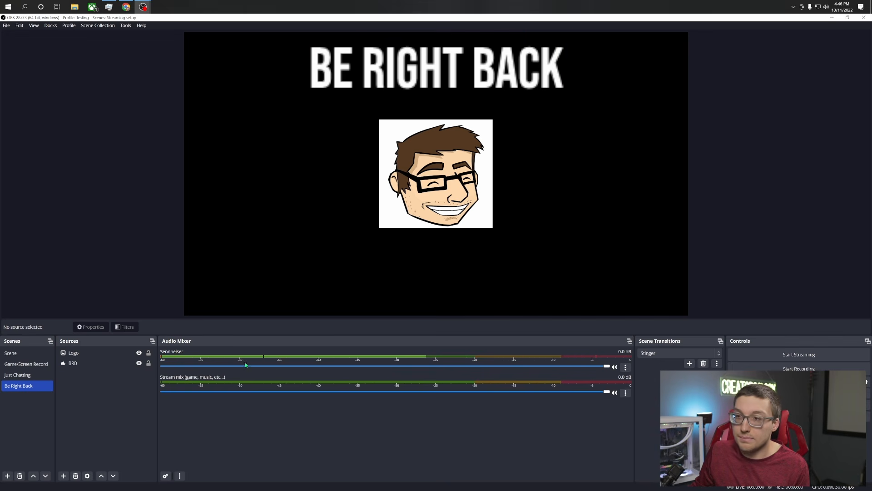
Add a Noise Suppression filter to the Sennheiser audio source, using the RNNoise (good quality, more CPU usage) method.
{"action": "left_click", "coordinate": [625, 367]}
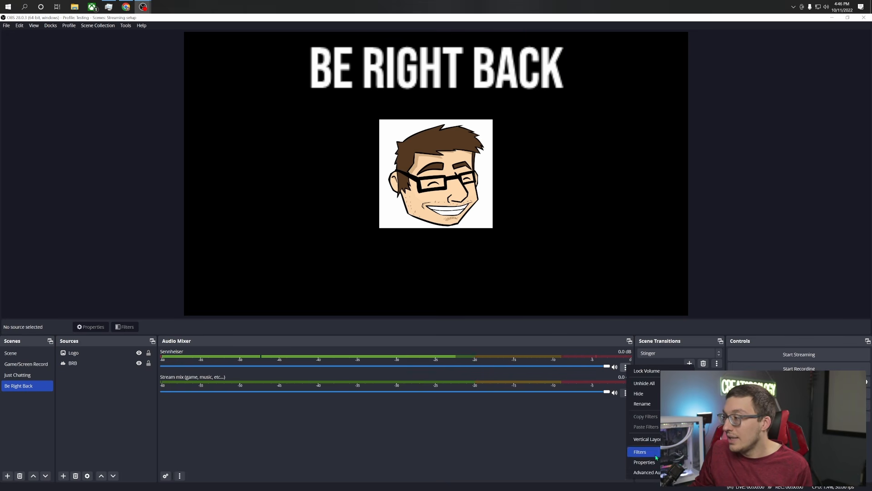
{"action": "left_click", "coordinate": [640, 452]}
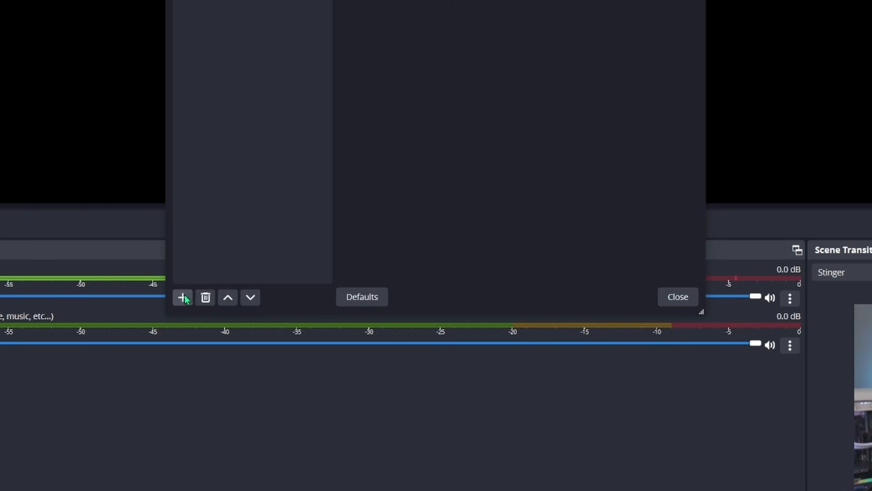
{"action": "left_click", "coordinate": [183, 298]}
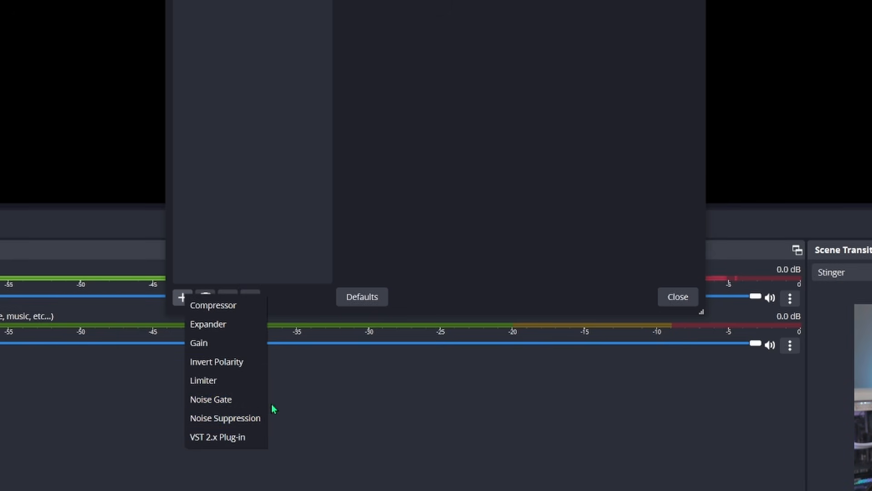
{"action": "left_click", "coordinate": [253, 420]}
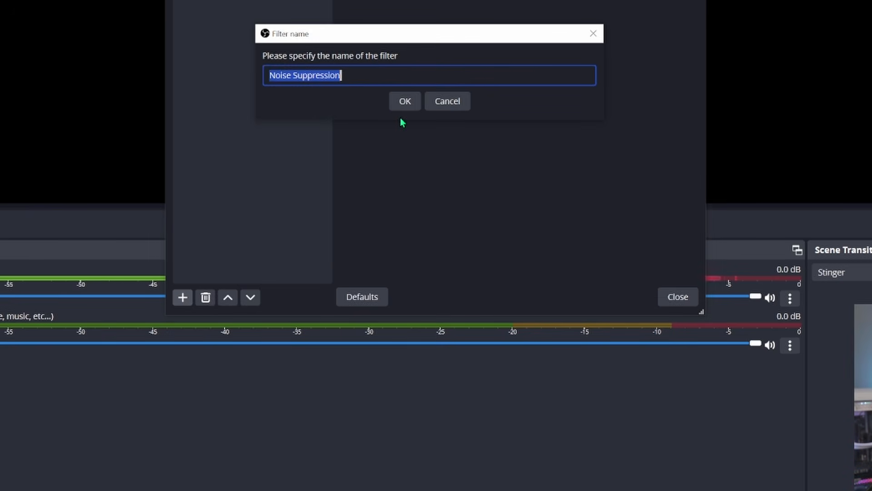
{"action": "left_click", "coordinate": [405, 101]}
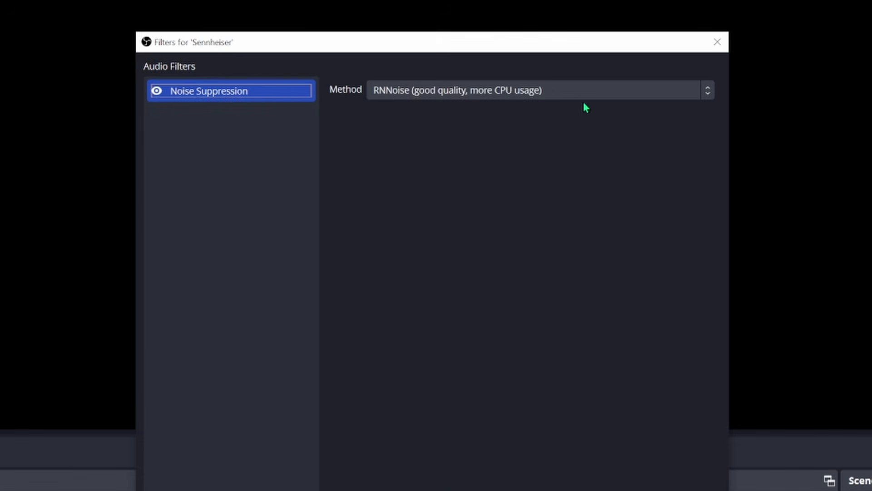
{"action": "left_click", "coordinate": [588, 93]}
{"action": "left_click", "coordinate": [558, 127]}
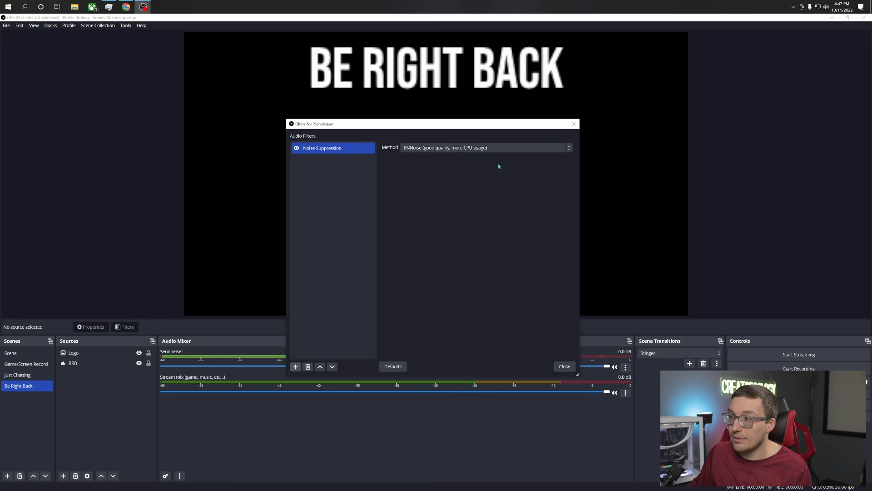
{"action": "left_click", "coordinate": [510, 150]}
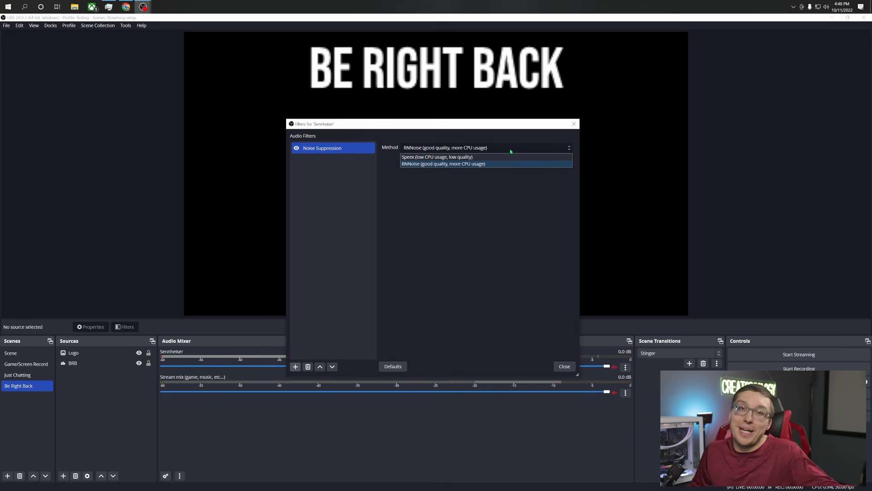
{"action": "left_click", "coordinate": [469, 165]}
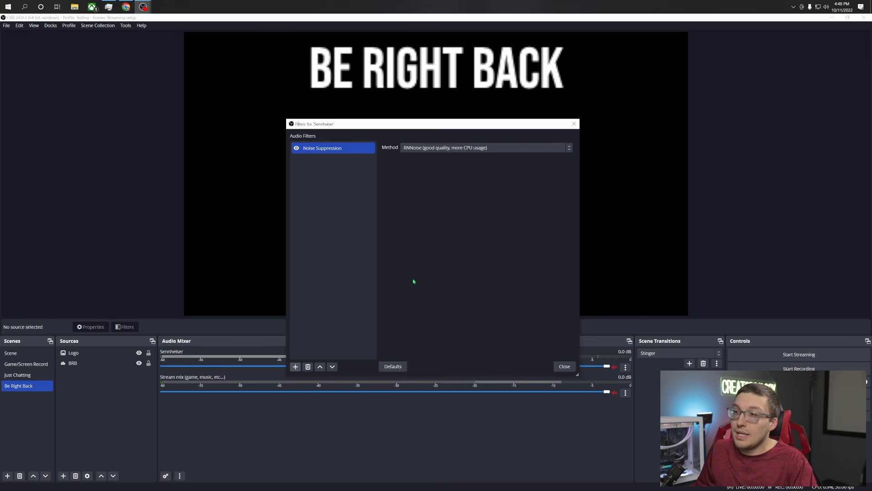
Add a Limiter filter to the Sennheiser audio source and set its threshold to -7.00 dB.
{"action": "left_click", "coordinate": [296, 366]}
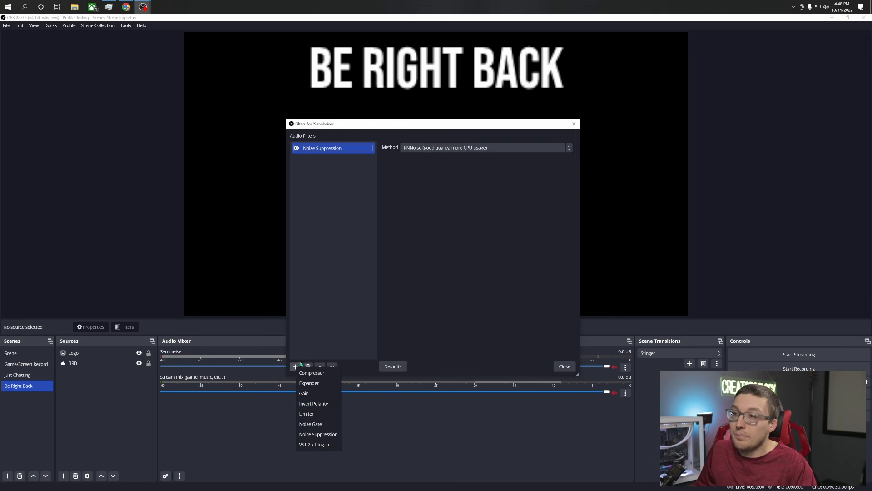
{"action": "left_click", "coordinate": [314, 415]}
{"action": "left_click", "coordinate": [414, 260]}
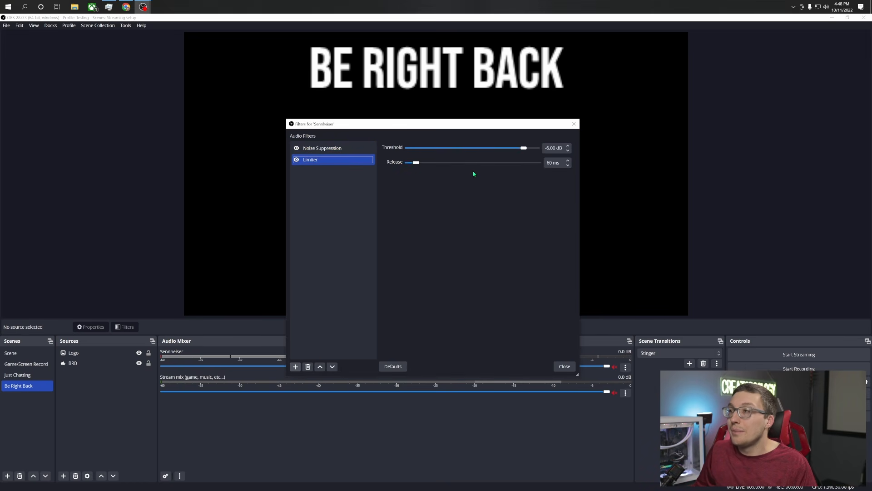
{"action": "left_click", "coordinate": [525, 149]}
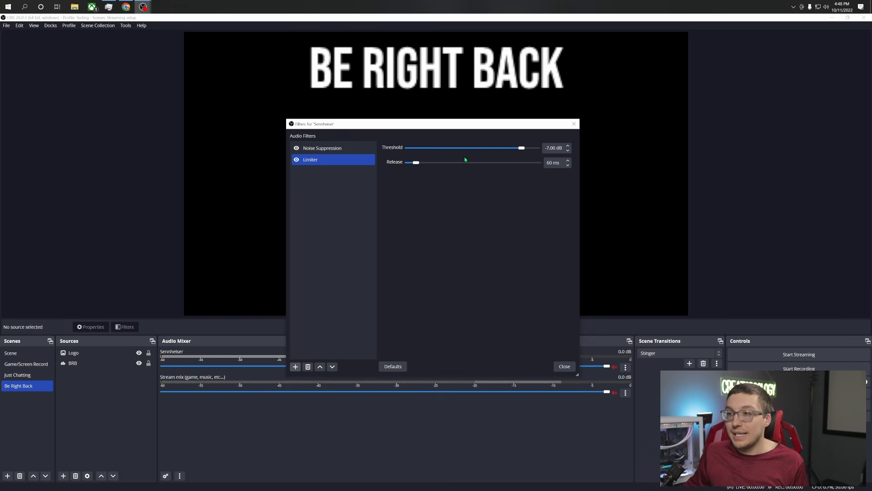
{"action": "left_click", "coordinate": [293, 366]}
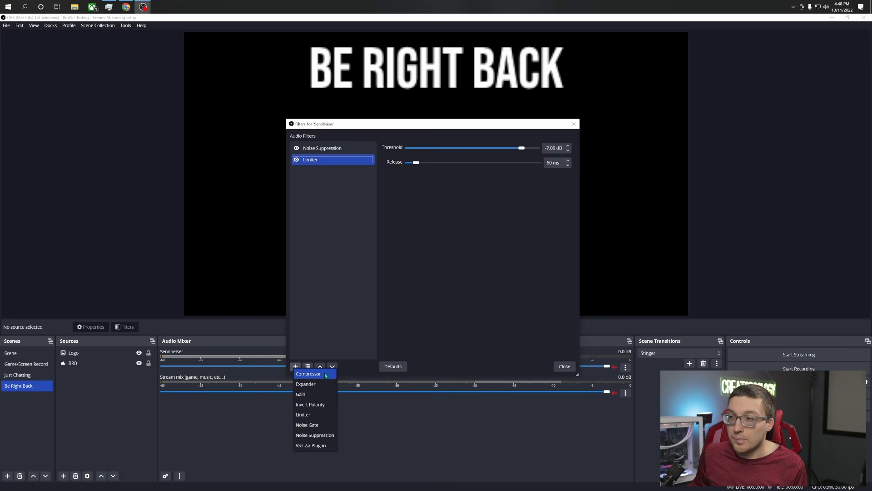
{"action": "left_click", "coordinate": [457, 199]}
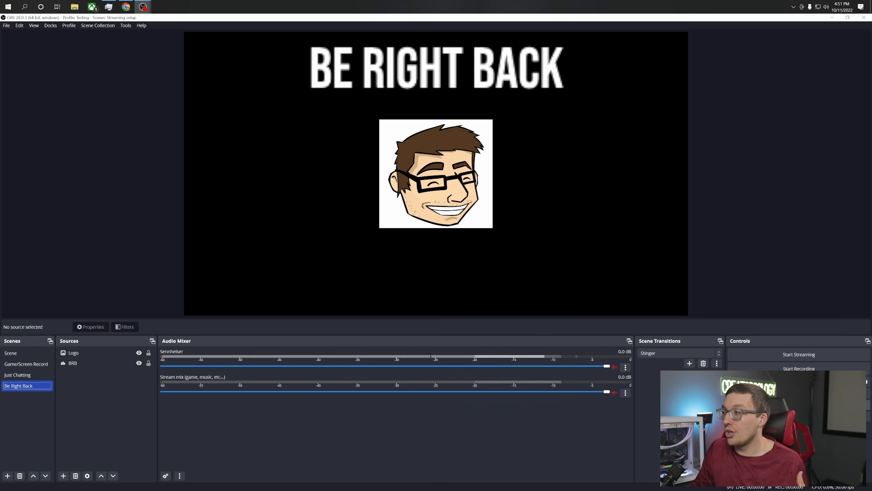
Assign the / key as the hotkey for switching to the Be Right Back scene.
{"action": "left_click", "coordinate": [798, 405]}
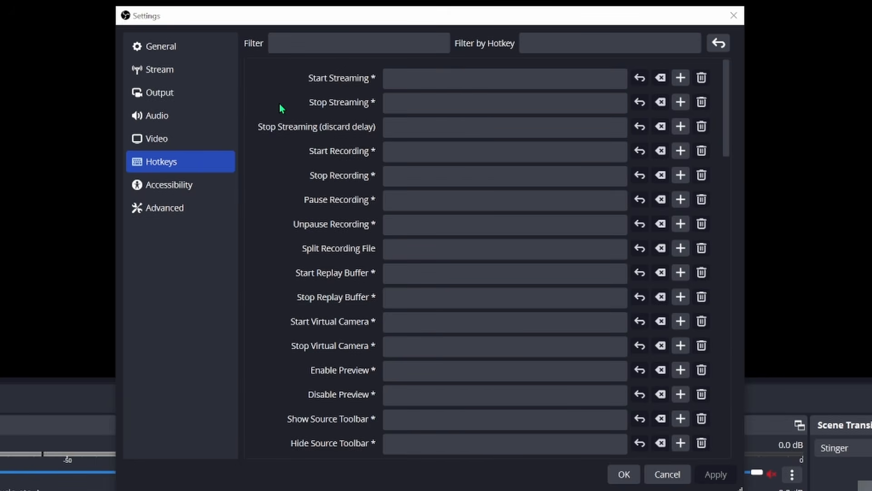
{"action": "scroll", "coordinate": [286, 119], "scroll_direction": "down", "scroll_amount": 8}
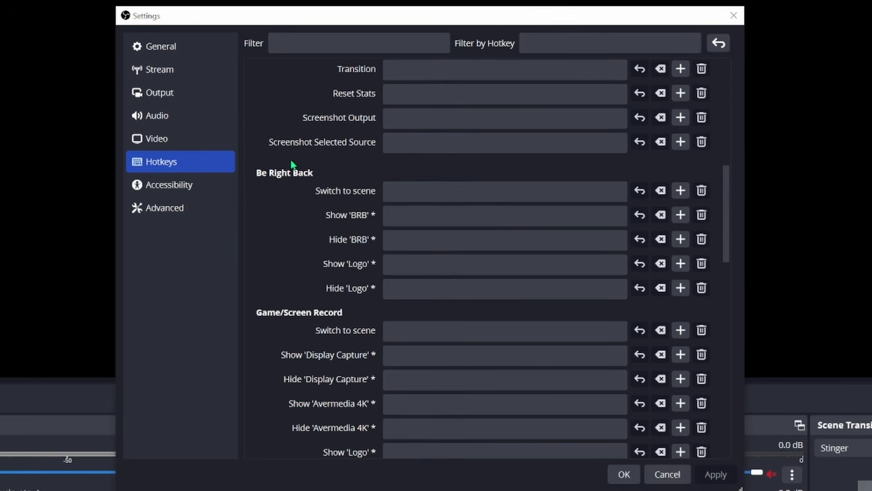
{"action": "left_click", "coordinate": [504, 190]}
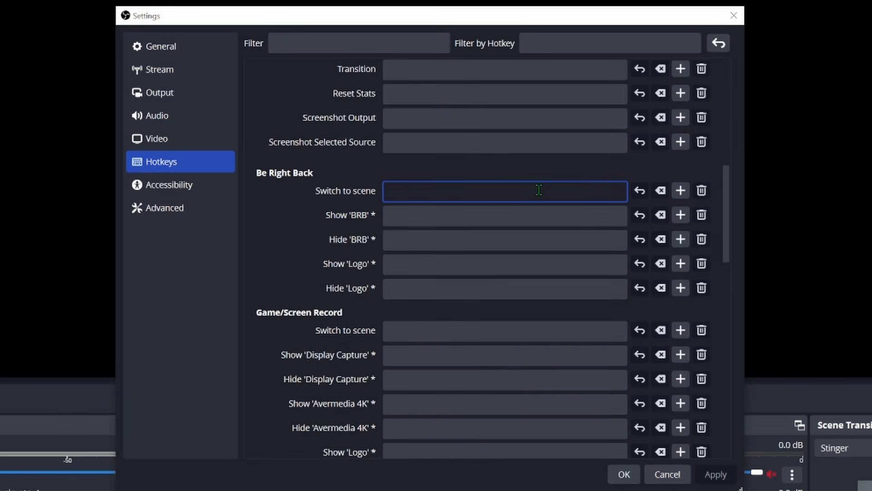
{"action": "key", "text": "slash"}
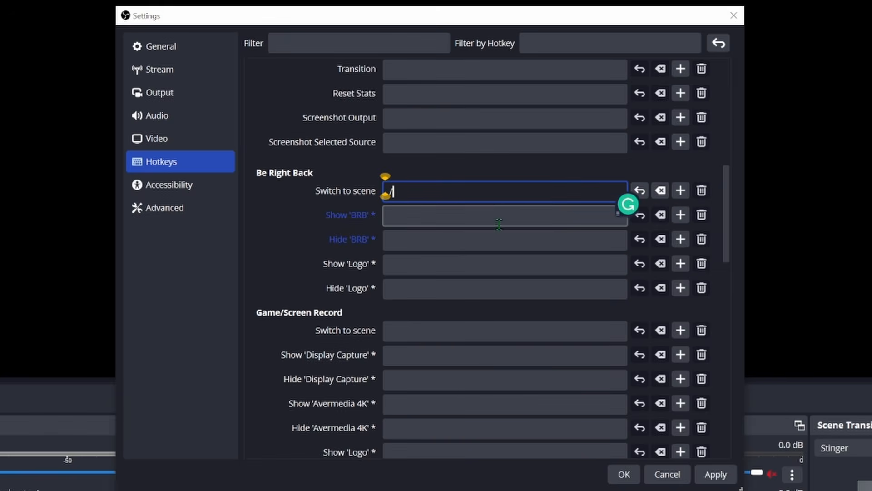
{"action": "left_click", "coordinate": [296, 232]}
Assign hotkeys for switching to the Game/Screen Record and Just Chatting scenes, using the , key for Just Chatting, and save the settings.
{"action": "scroll", "coordinate": [300, 233], "scroll_direction": "down", "scroll_amount": 3}
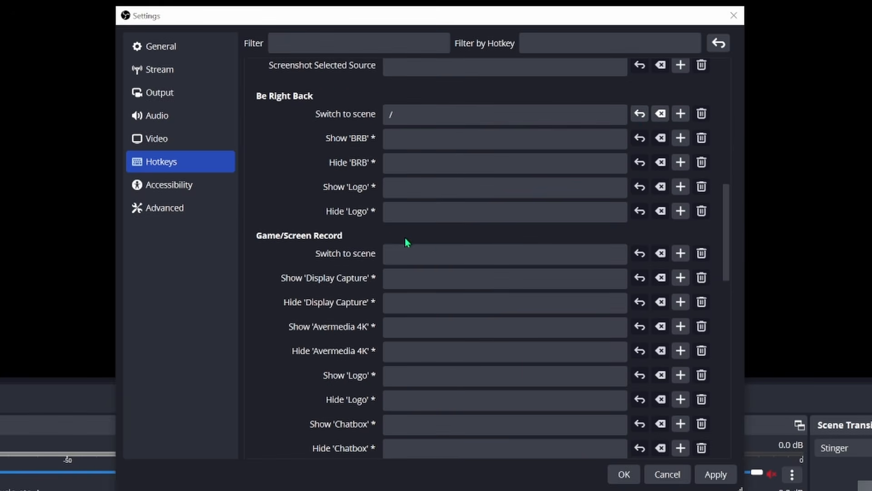
{"action": "left_click", "coordinate": [450, 253]}
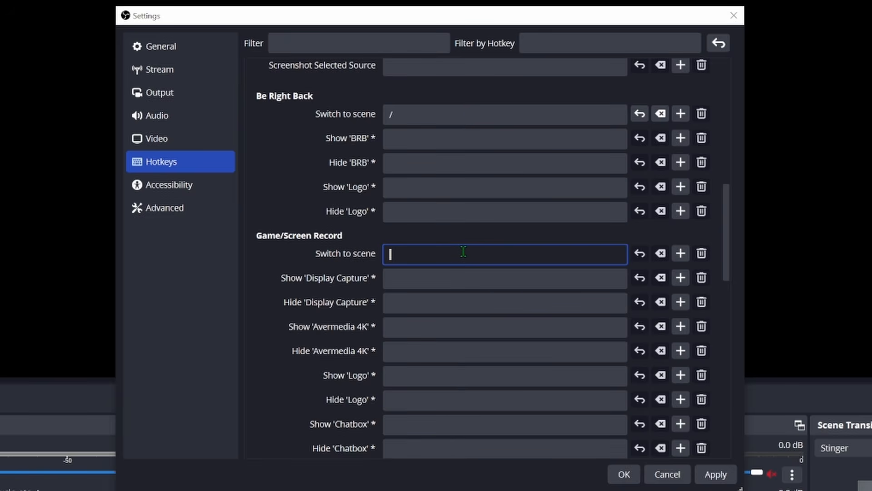
{"action": "scroll", "coordinate": [456, 231], "scroll_direction": "down", "scroll_amount": 10}
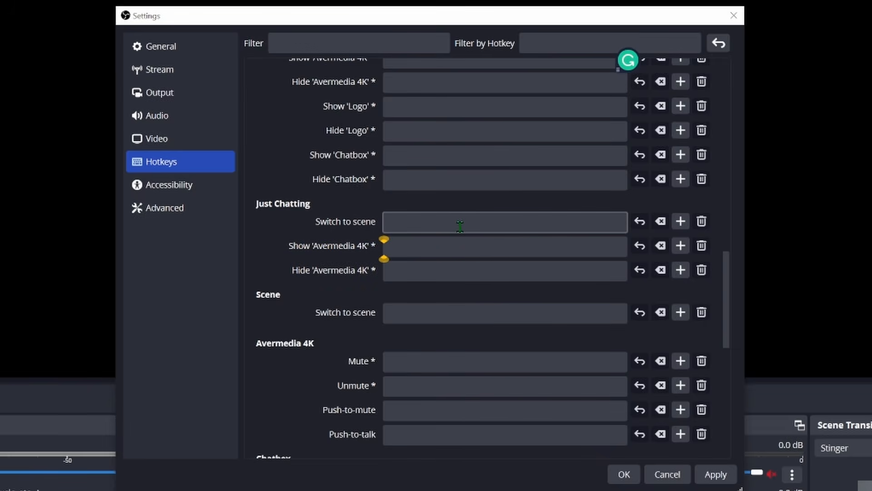
{"action": "left_click", "coordinate": [460, 225]}
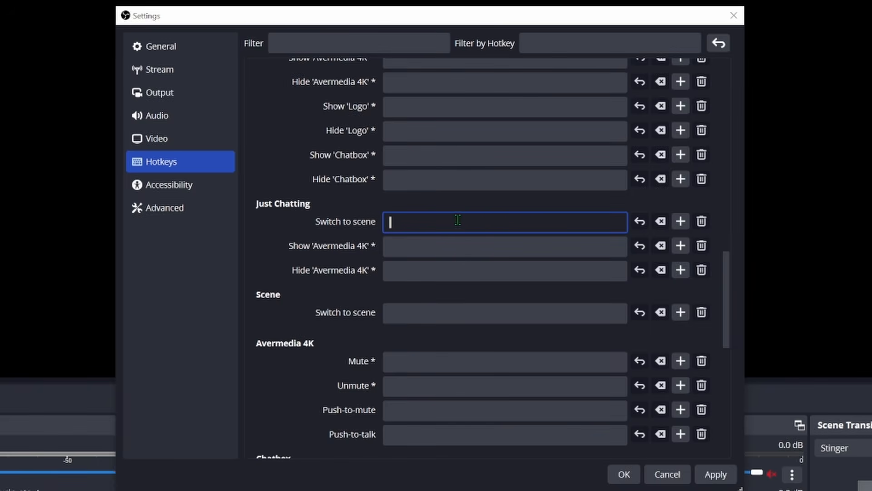
{"action": "scroll", "coordinate": [317, 260], "scroll_direction": "down", "scroll_amount": 4}
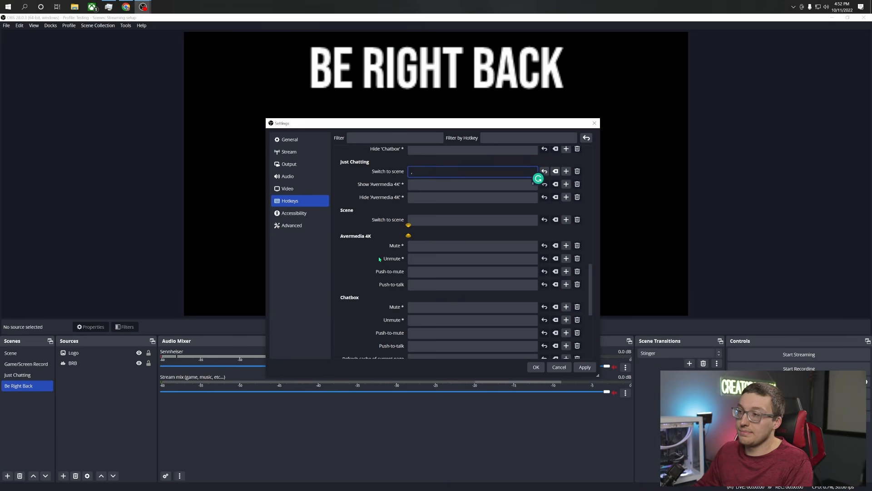
{"action": "scroll", "coordinate": [380, 259], "scroll_direction": "down", "scroll_amount": 3}
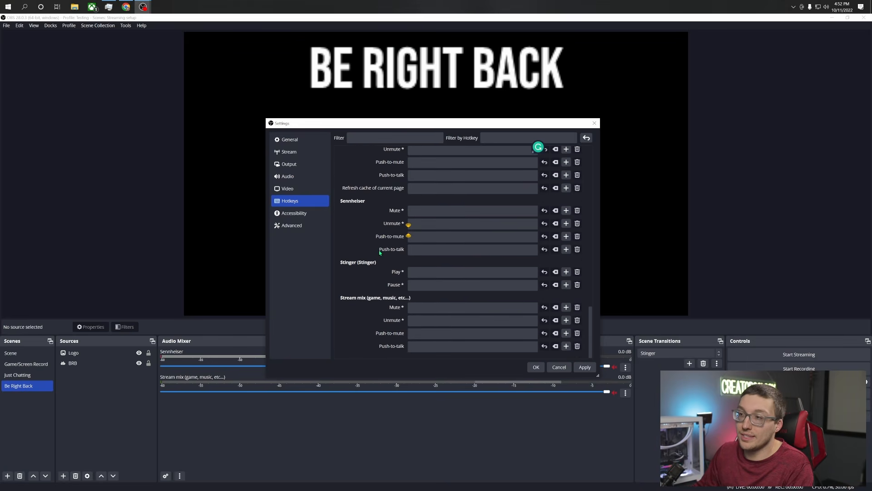
{"action": "scroll", "coordinate": [381, 254], "scroll_direction": "up", "scroll_amount": 7}
{"action": "scroll", "coordinate": [381, 253], "scroll_direction": "down", "scroll_amount": 5}
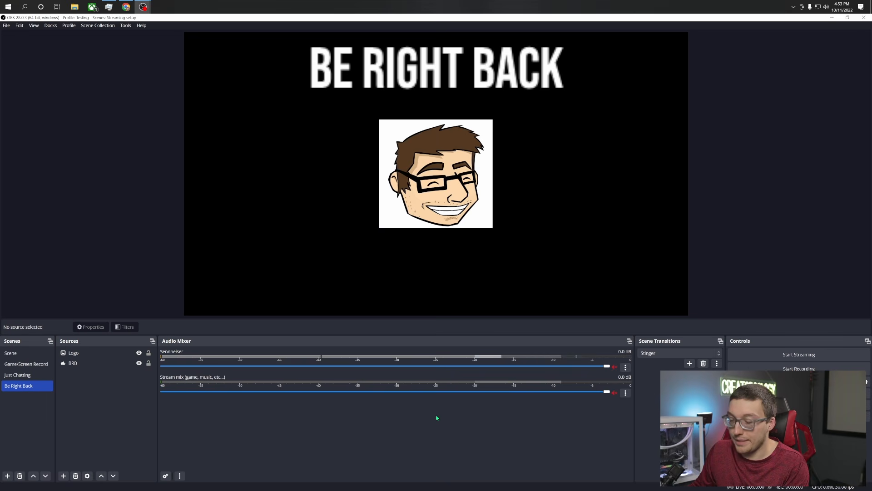
Test the scene hotkeys by switching to Game/Screen Record, Just Chatting and back to Be Right Back.
{"action": "key", "text": "1"}
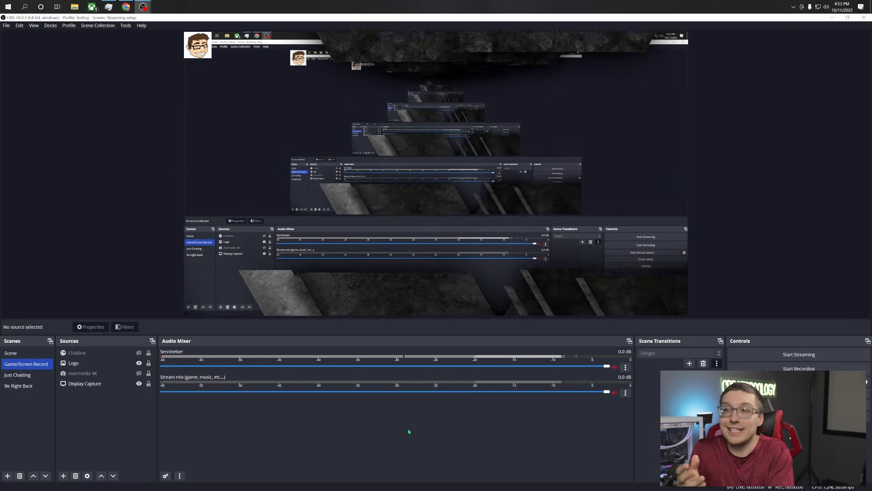
{"action": "key", "text": "2"}
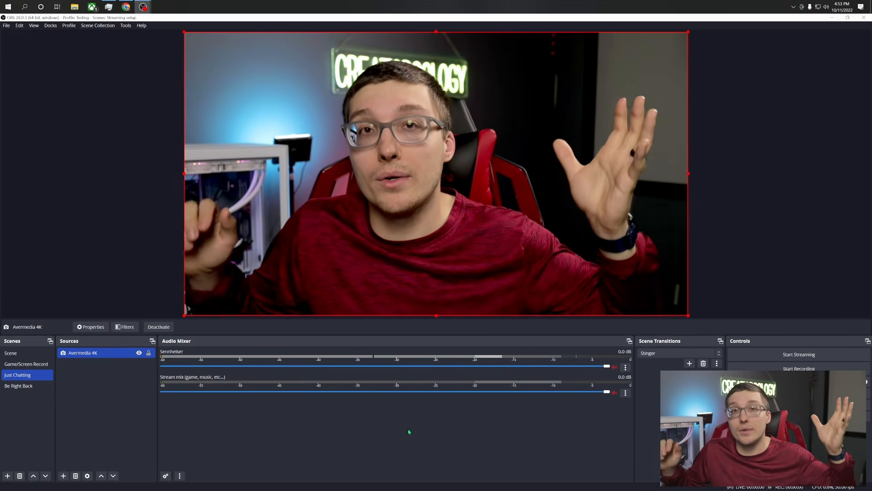
{"action": "key", "text": "Down"}
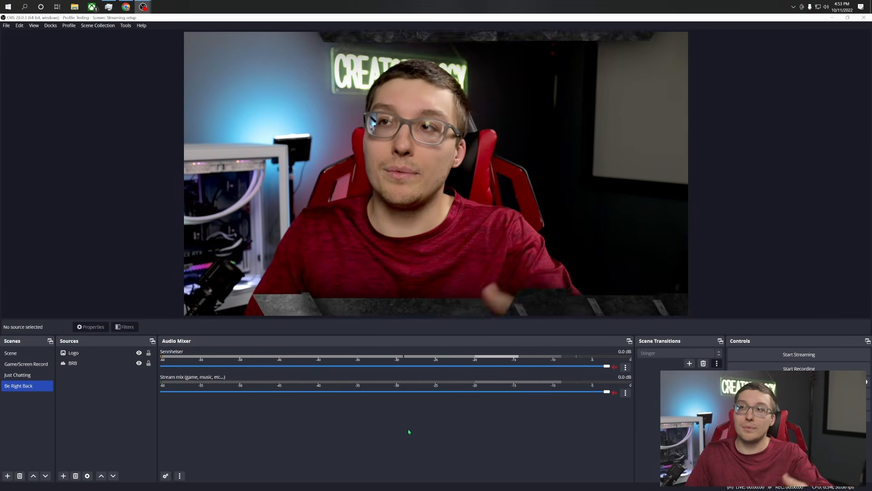